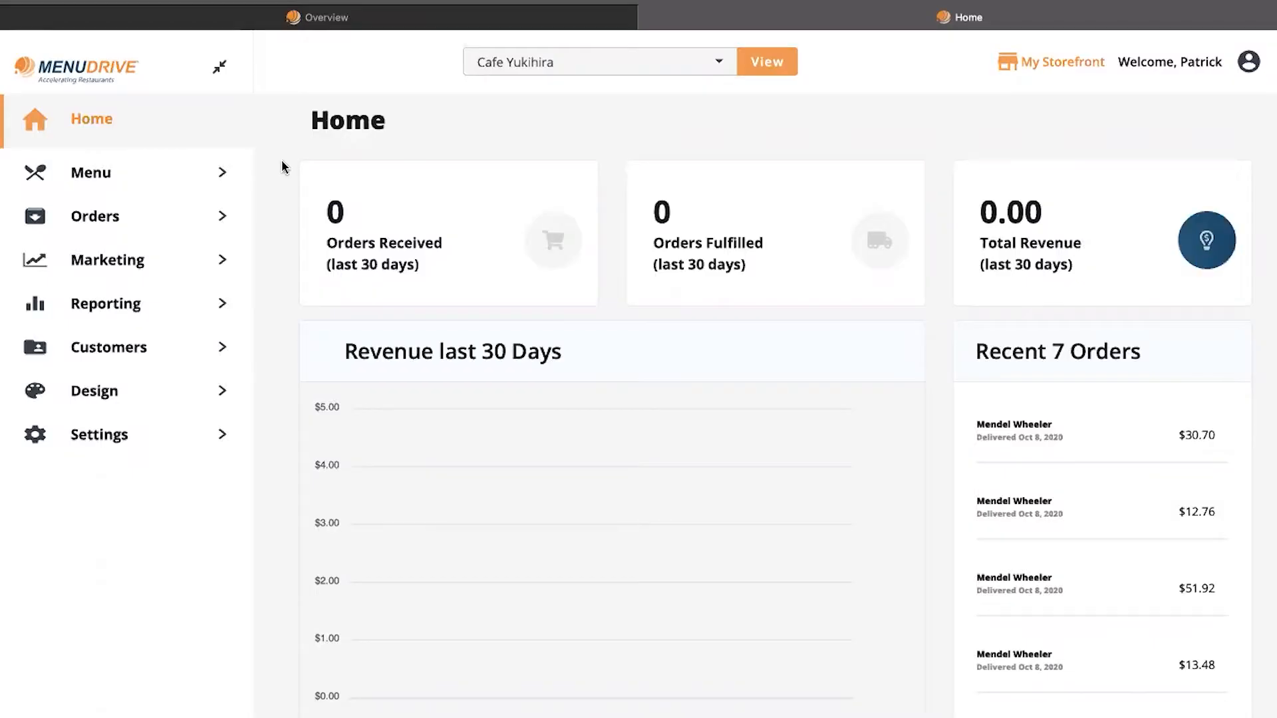
Open the Menu Builder overview for Cafe Yukihira
{"action": "left_click", "coordinate": [217, 171]}
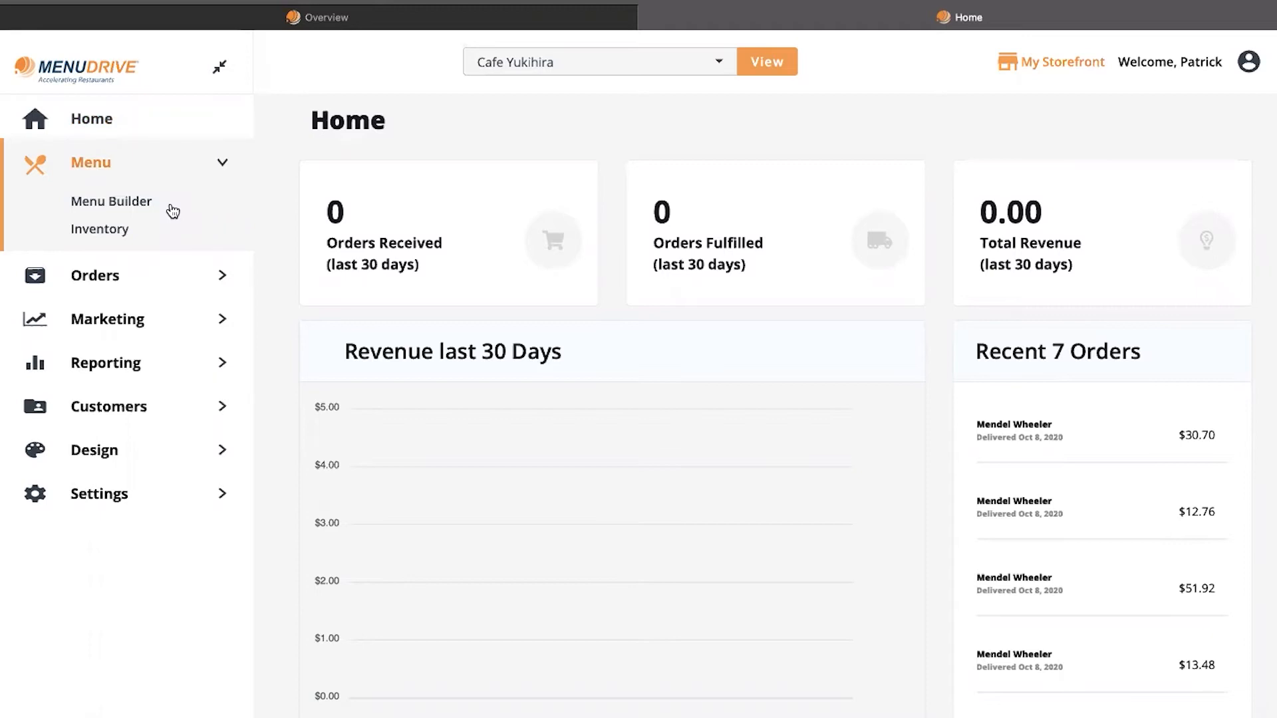
{"action": "left_click", "coordinate": [131, 208]}
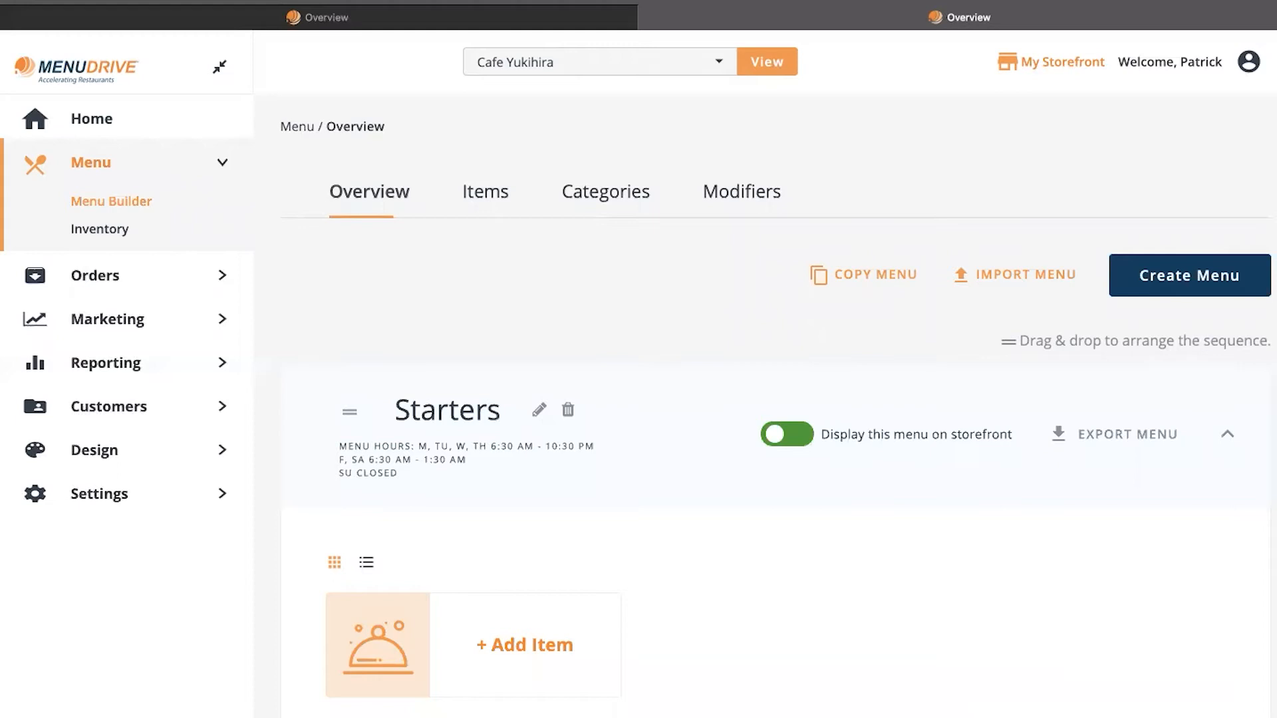
View the CSV menu import option on the empty menu overview, close it without uploading, and return to the Cafe Yukihira overview
{"action": "left_click", "coordinate": [479, 39]}
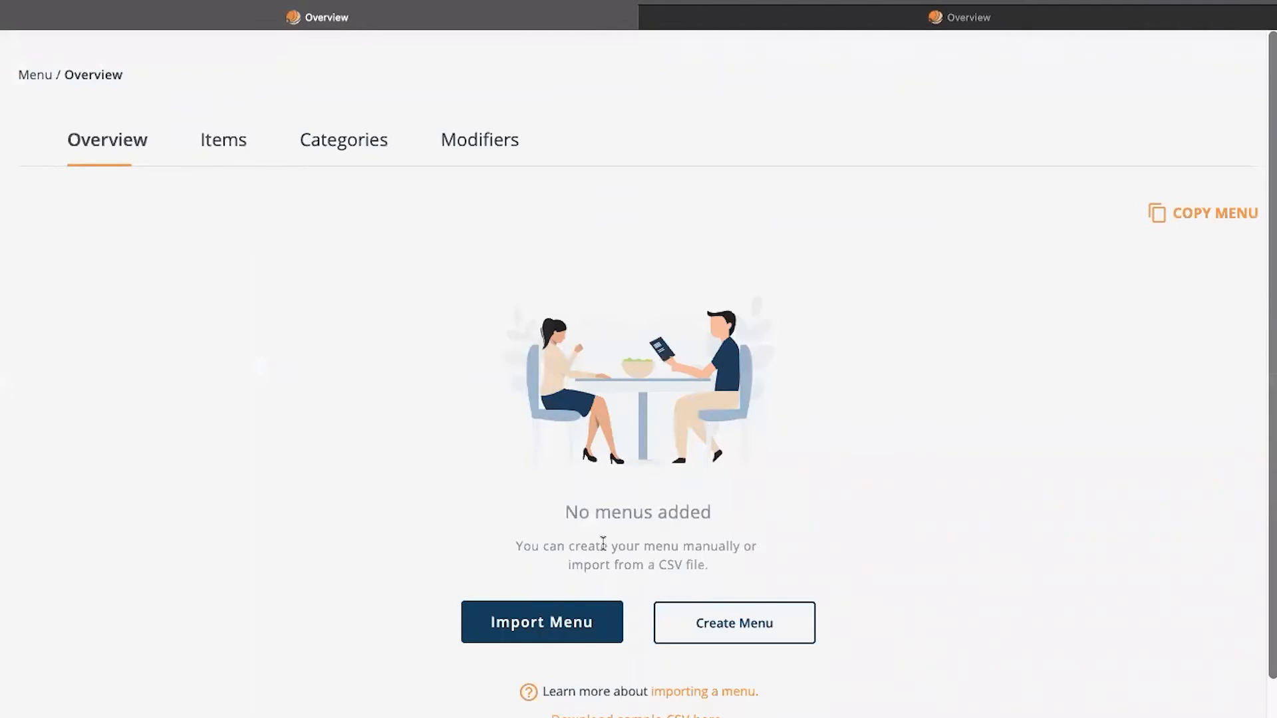
{"action": "left_click", "coordinate": [573, 621]}
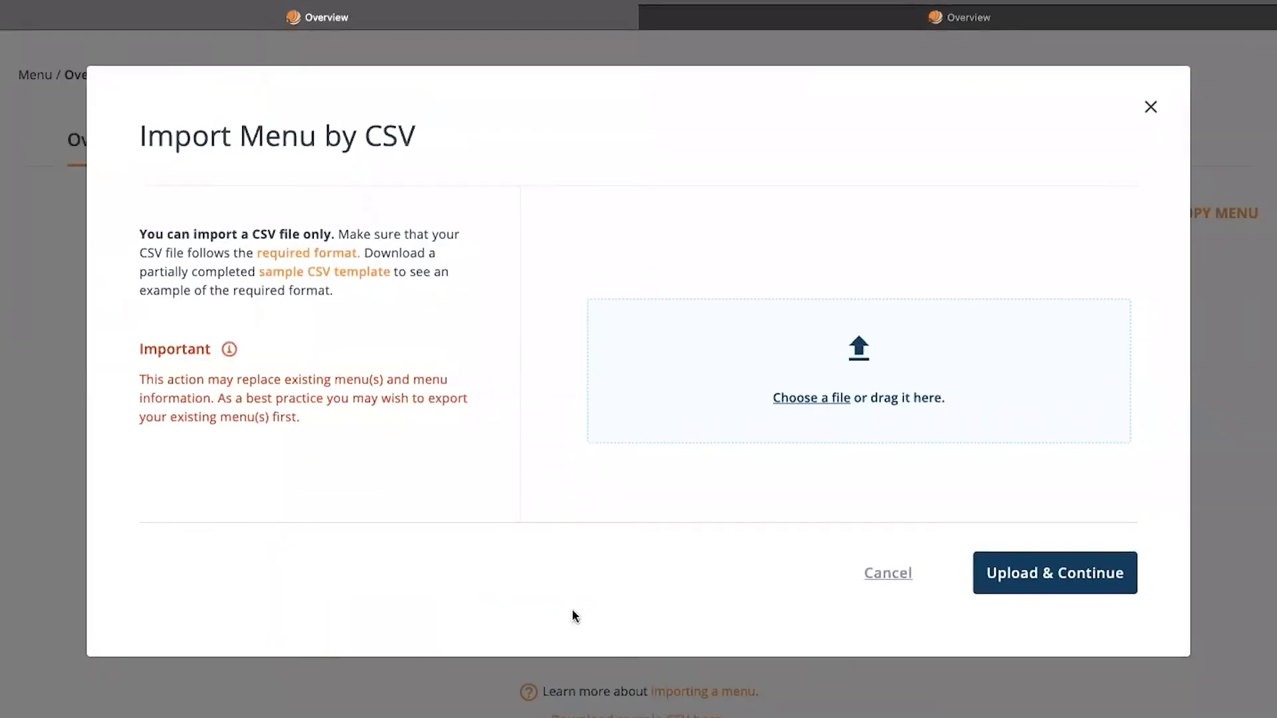
{"action": "left_click", "coordinate": [1151, 108]}
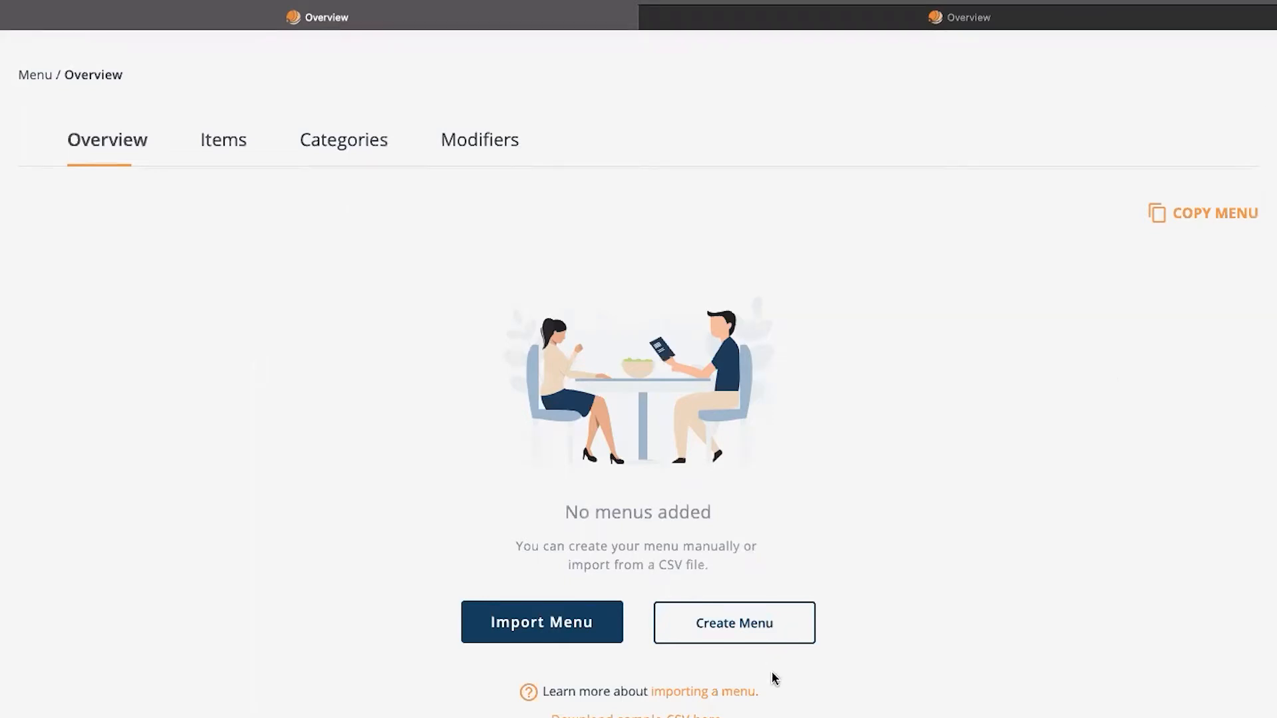
{"action": "left_click", "coordinate": [1003, 20]}
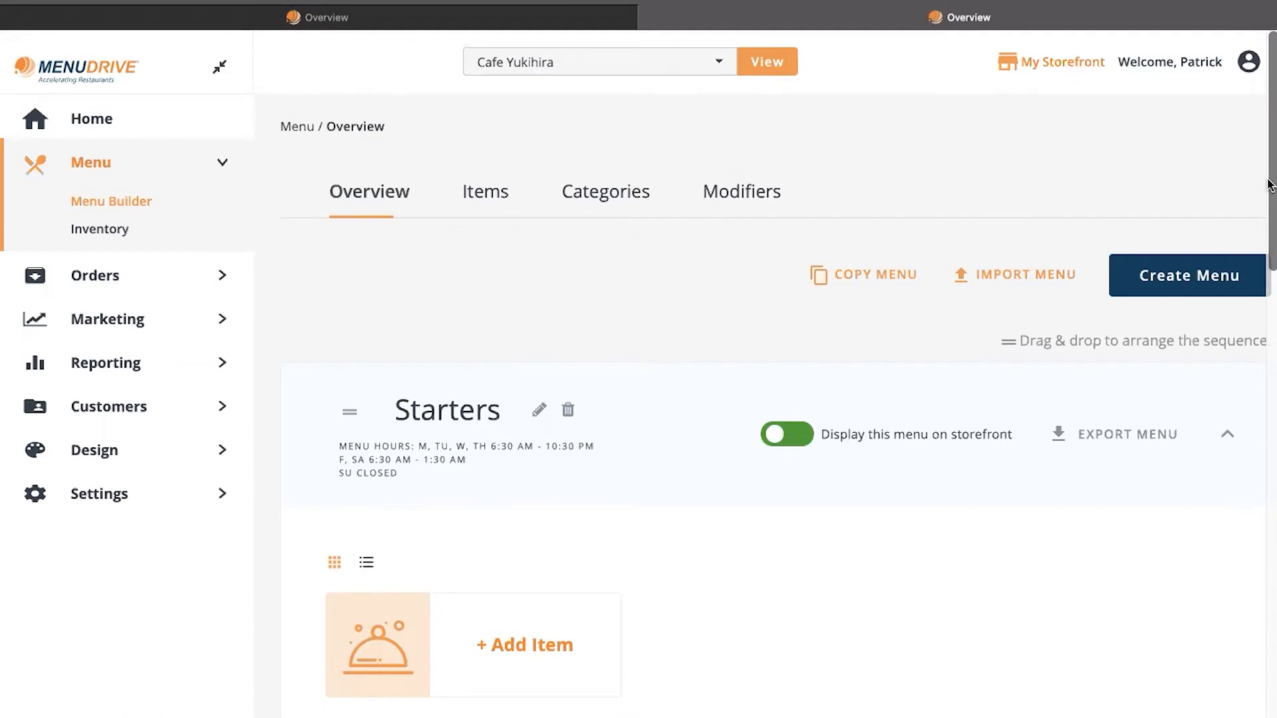
Start creating a new menu and name it "Lunch Menu"
{"action": "left_click", "coordinate": [1184, 275]}
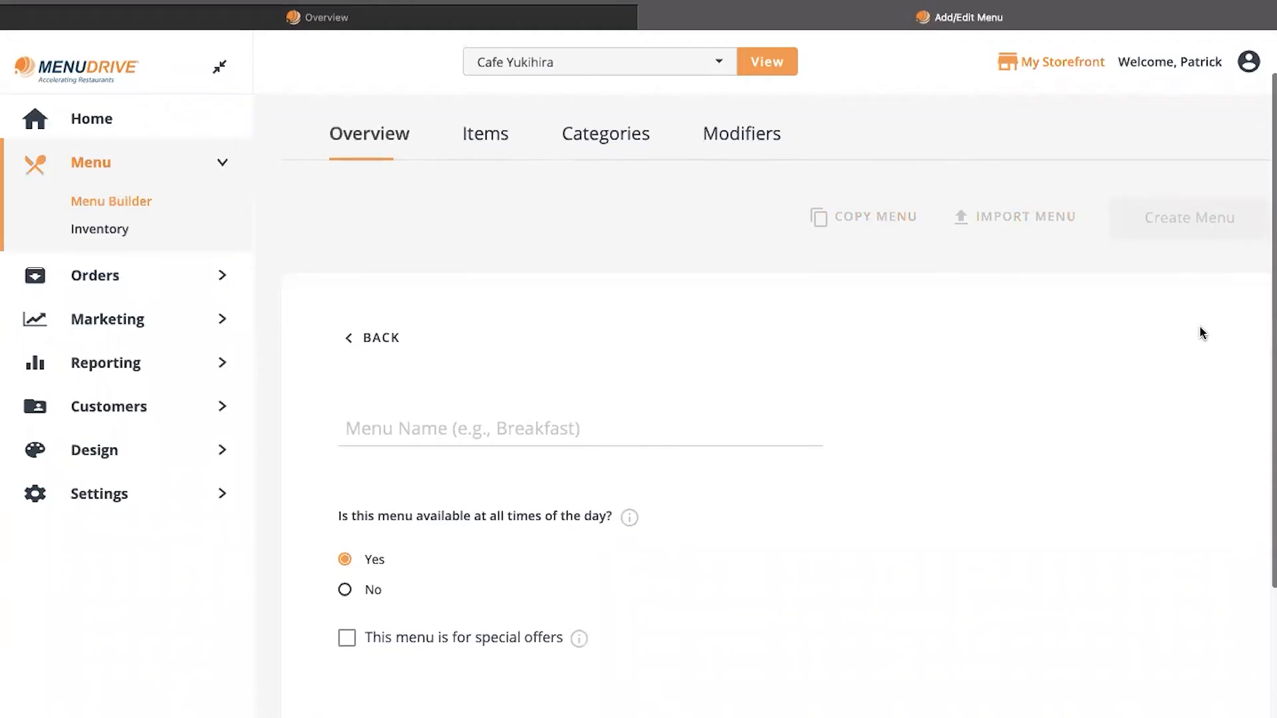
{"action": "scroll", "coordinate": [1199, 325], "scroll_direction": "down", "scroll_amount": 1}
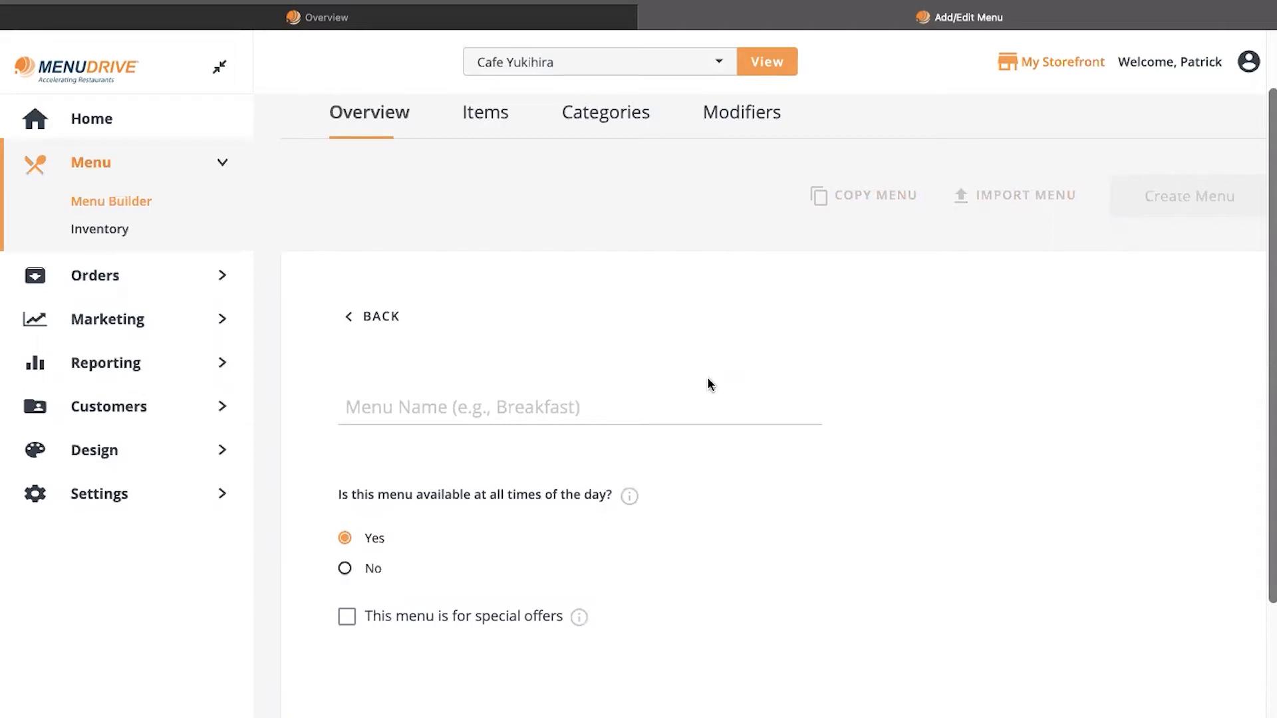
{"action": "left_click", "coordinate": [646, 408]}
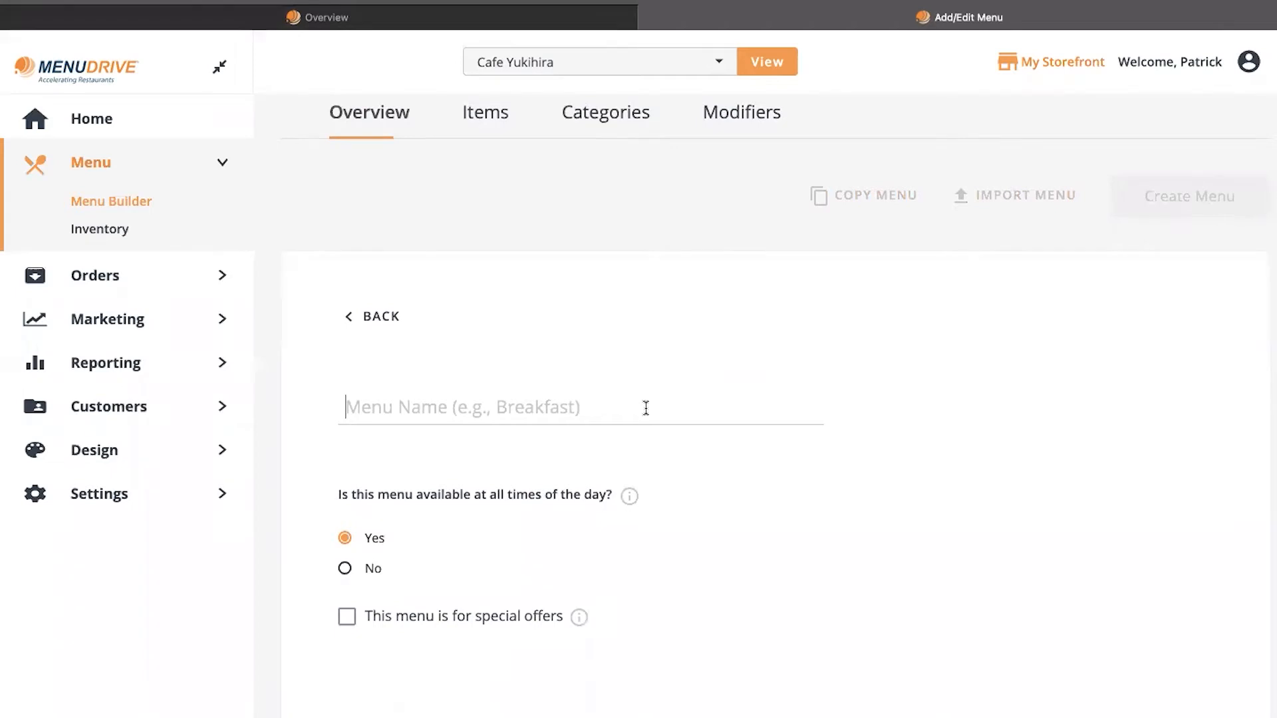
{"action": "type", "text": "Lunch Menu"}
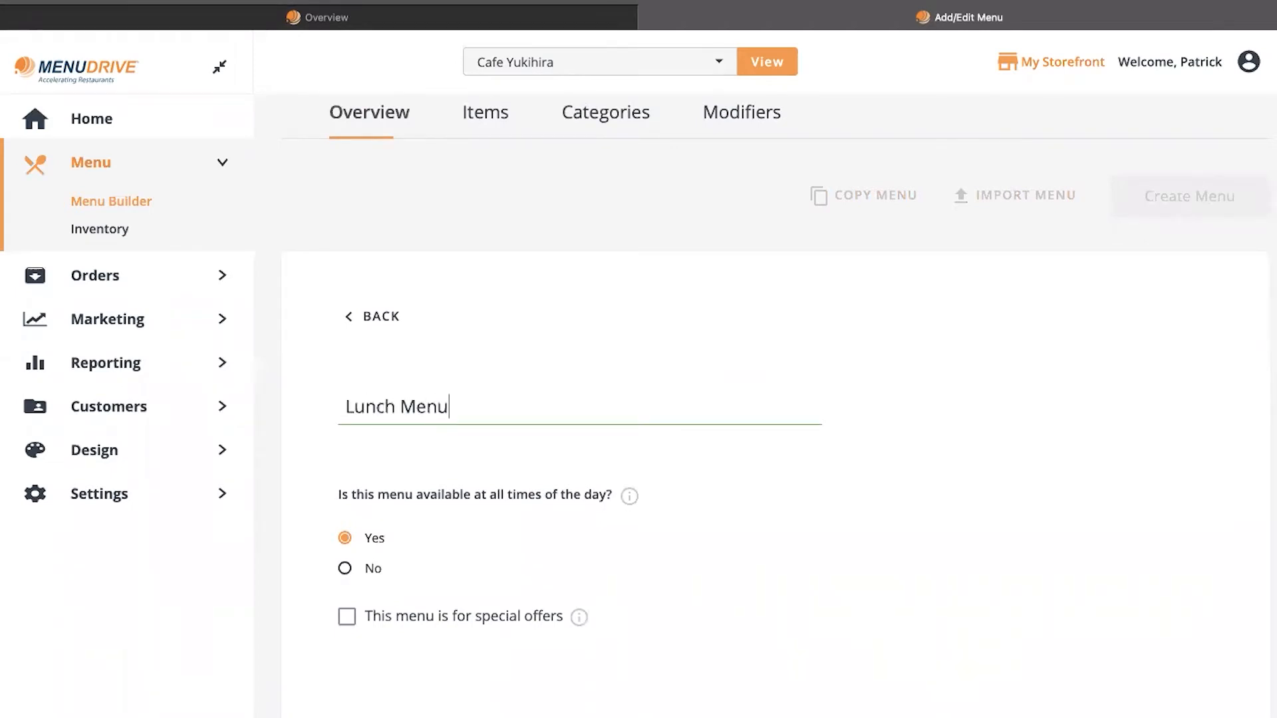
Limit the menu's availability to Monday, Tuesday and Wednesday instead of all times, and add a second set of menu hours
{"action": "scroll", "coordinate": [850, 542], "scroll_direction": "down", "scroll_amount": 3}
{"action": "scroll", "coordinate": [850, 542], "scroll_direction": "down", "scroll_amount": 1}
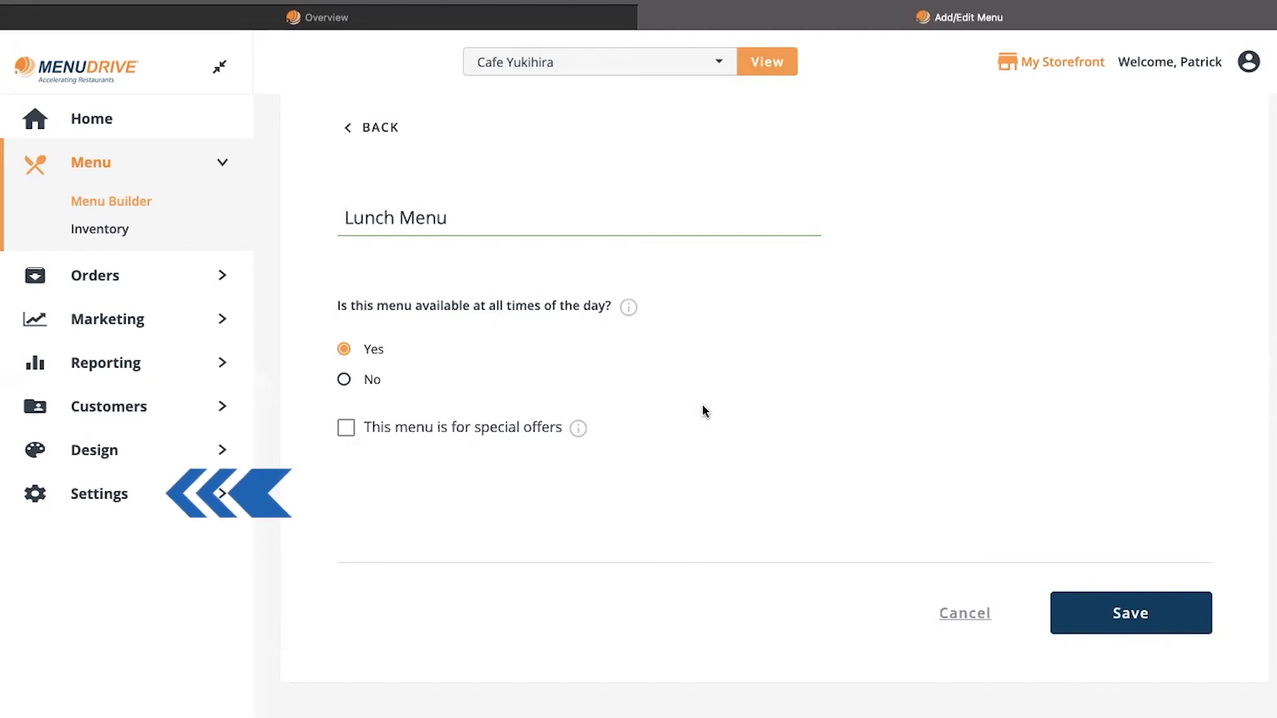
{"action": "left_click", "coordinate": [344, 379]}
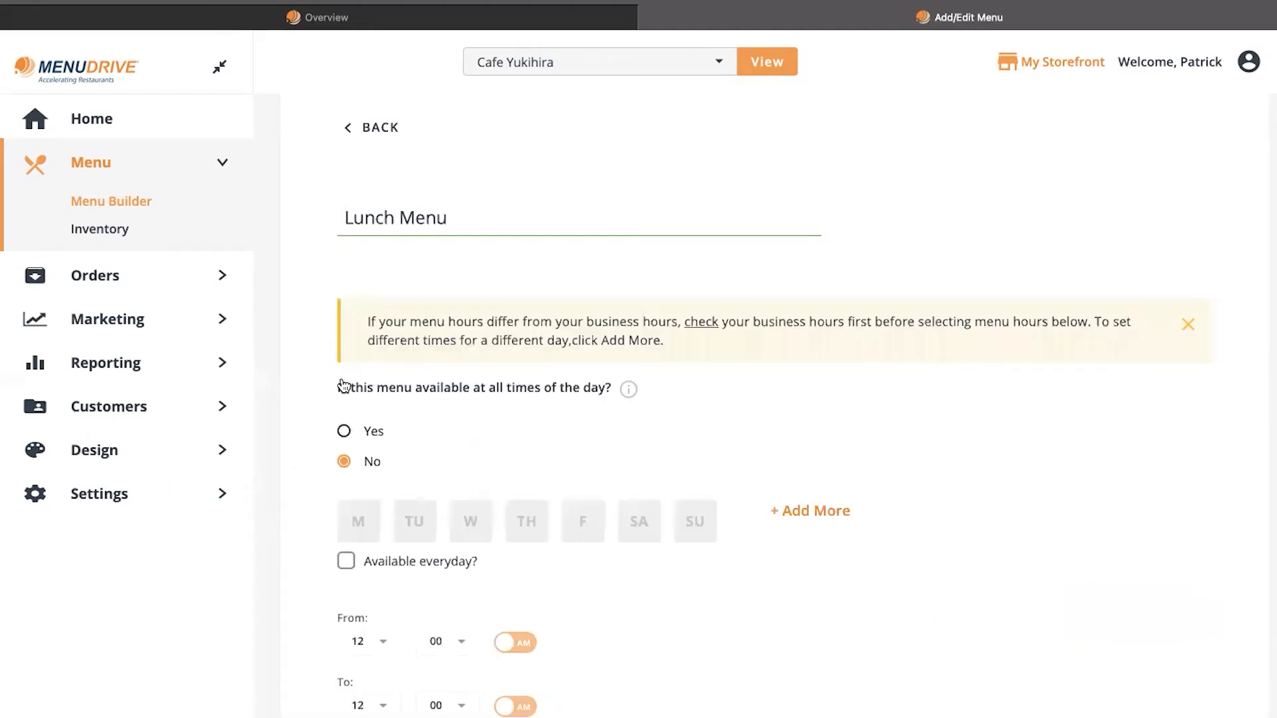
{"action": "scroll", "coordinate": [407, 464], "scroll_direction": "down", "scroll_amount": 3}
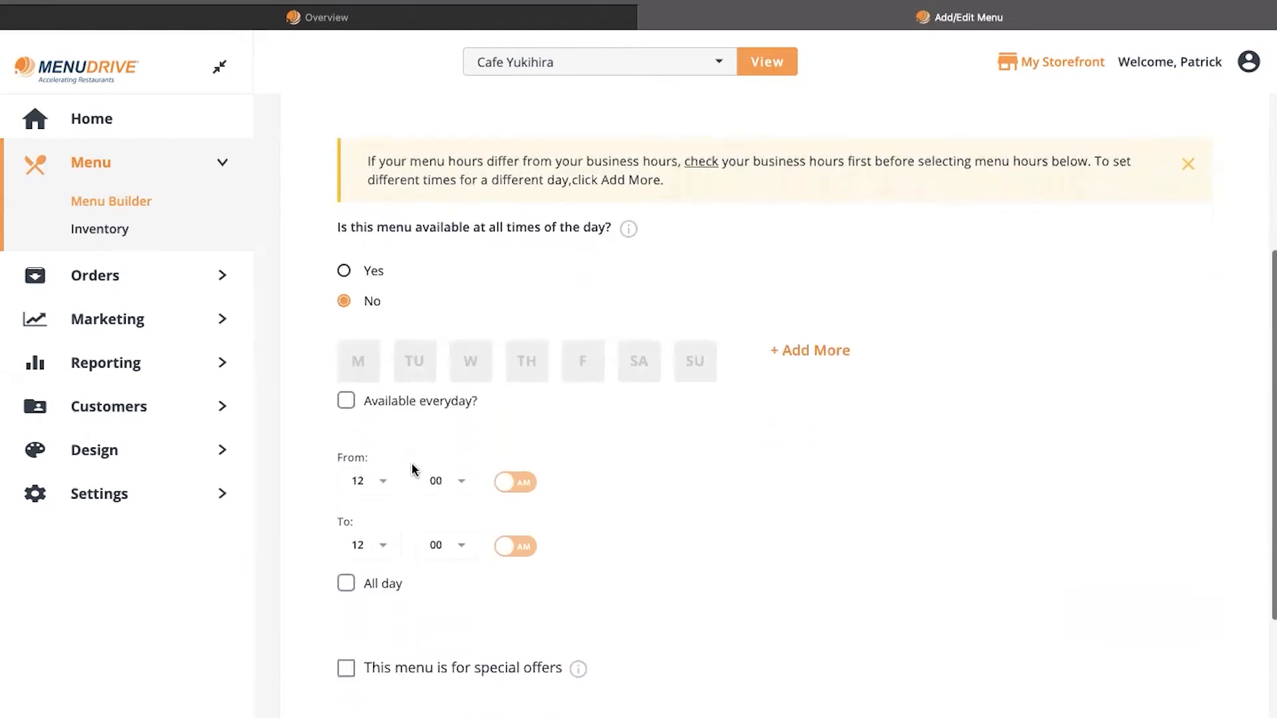
{"action": "left_click", "coordinate": [363, 334]}
{"action": "left_click", "coordinate": [416, 336]}
{"action": "left_click", "coordinate": [471, 336]}
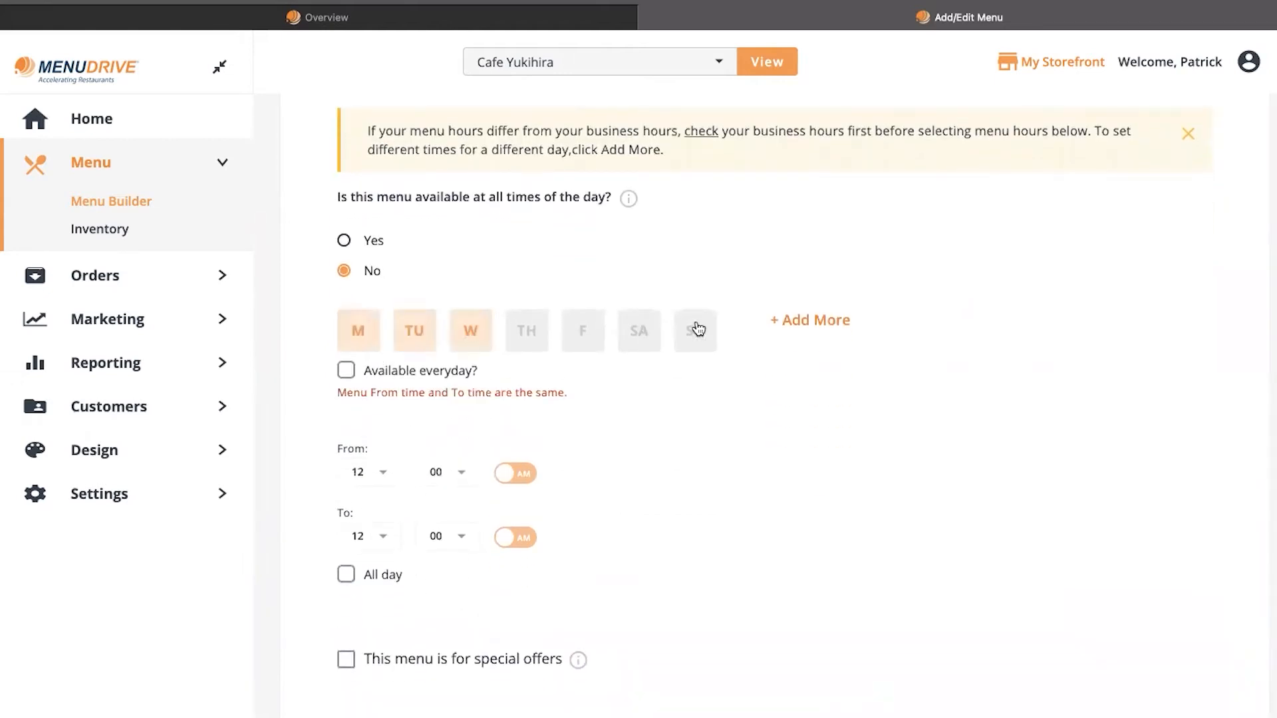
{"action": "left_click", "coordinate": [794, 326]}
{"action": "scroll", "coordinate": [794, 331], "scroll_direction": "down", "scroll_amount": 1}
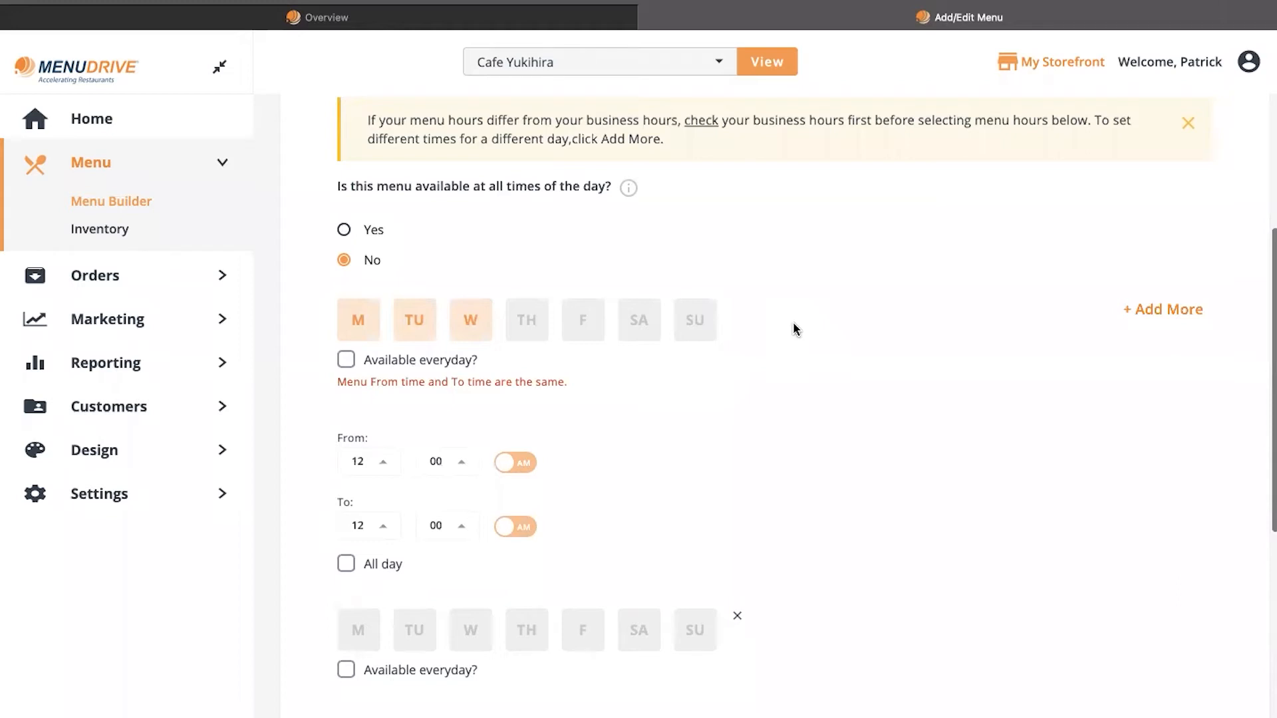
Mark the menu as being for special offers, allow 3 different items per order, and save it
{"action": "scroll", "coordinate": [1208, 481], "scroll_direction": "down", "scroll_amount": 5}
{"action": "scroll", "coordinate": [1208, 489], "scroll_direction": "down", "scroll_amount": 2}
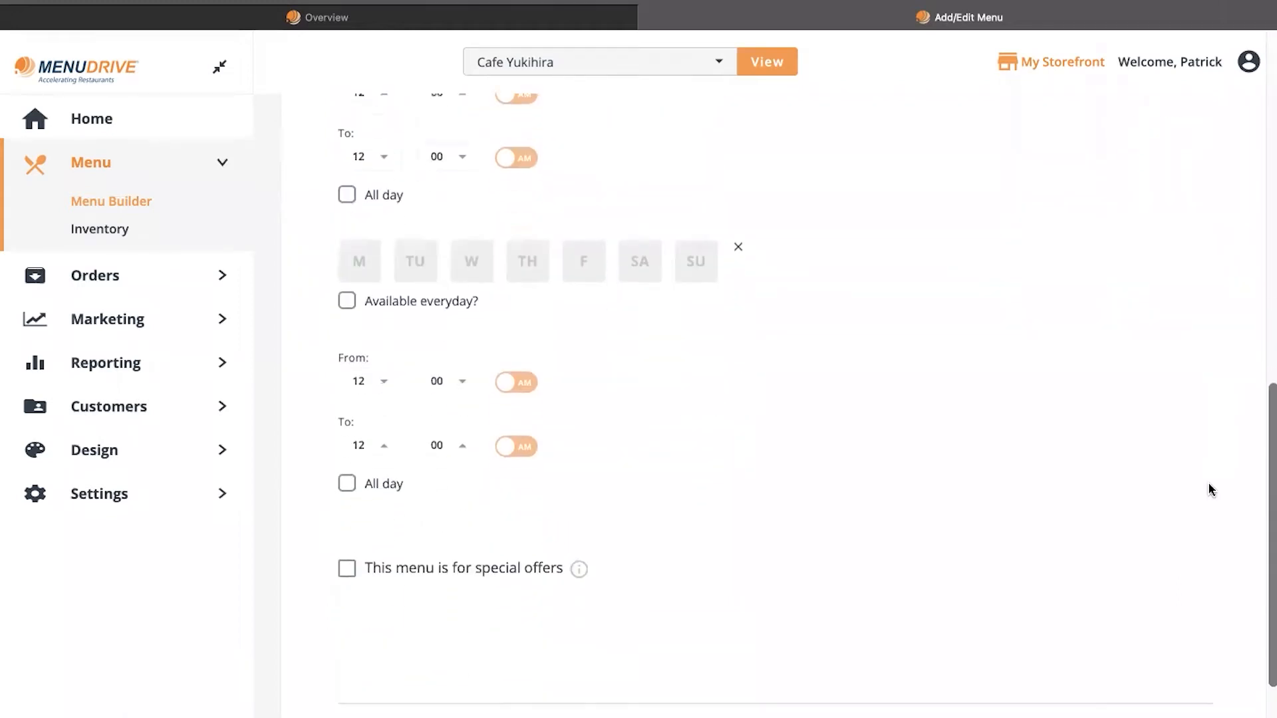
{"action": "left_click", "coordinate": [344, 500]}
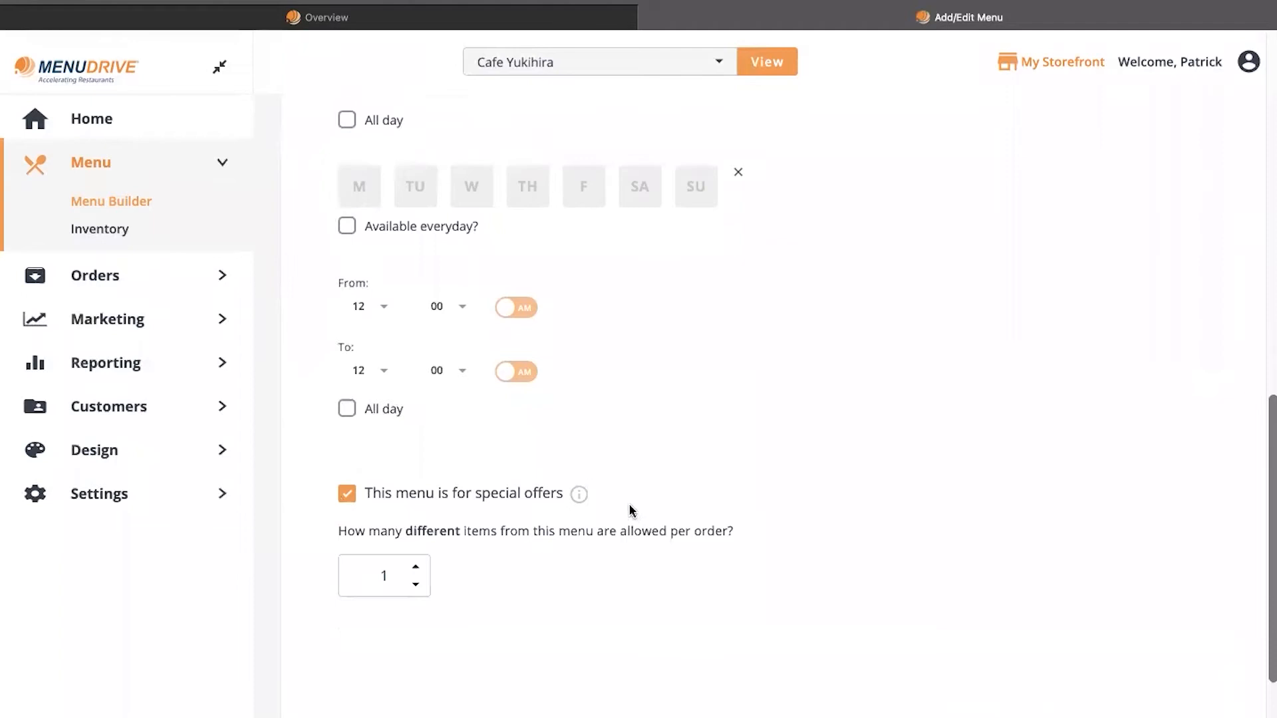
{"action": "scroll", "coordinate": [630, 512], "scroll_direction": "down", "scroll_amount": 1}
{"action": "scroll", "coordinate": [630, 508], "scroll_direction": "down", "scroll_amount": 1}
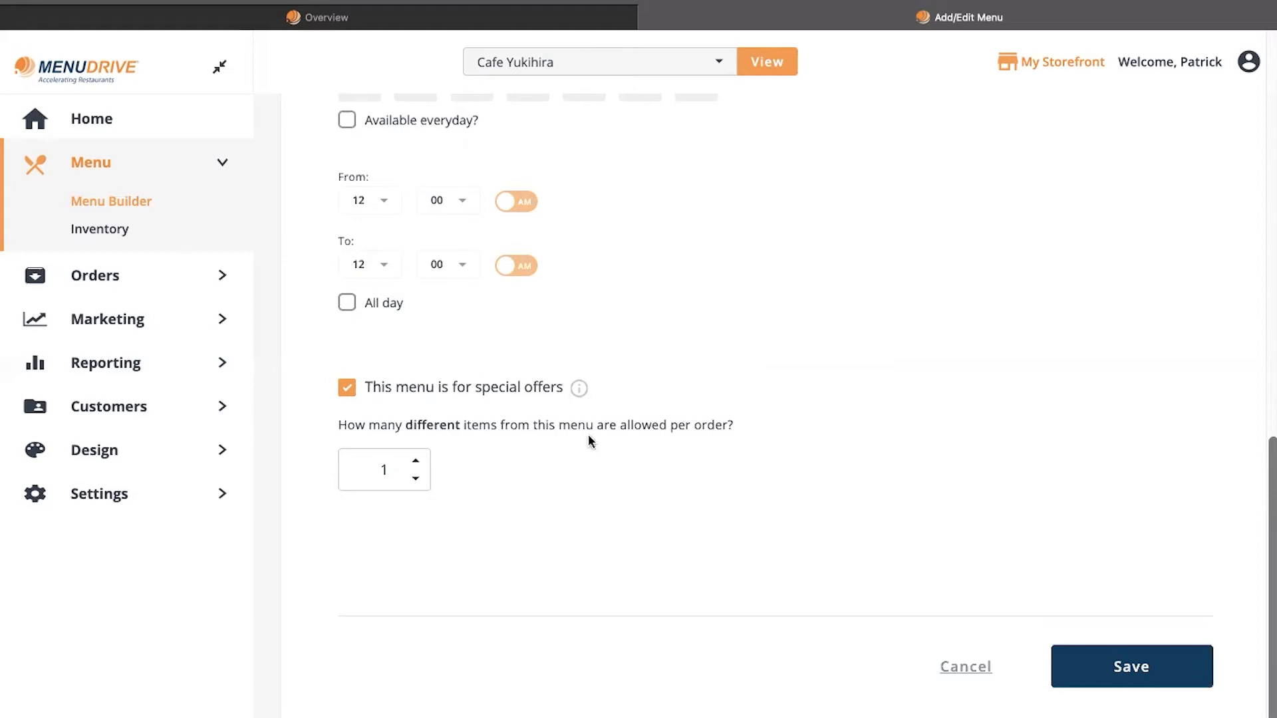
{"action": "left_click", "coordinate": [416, 461]}
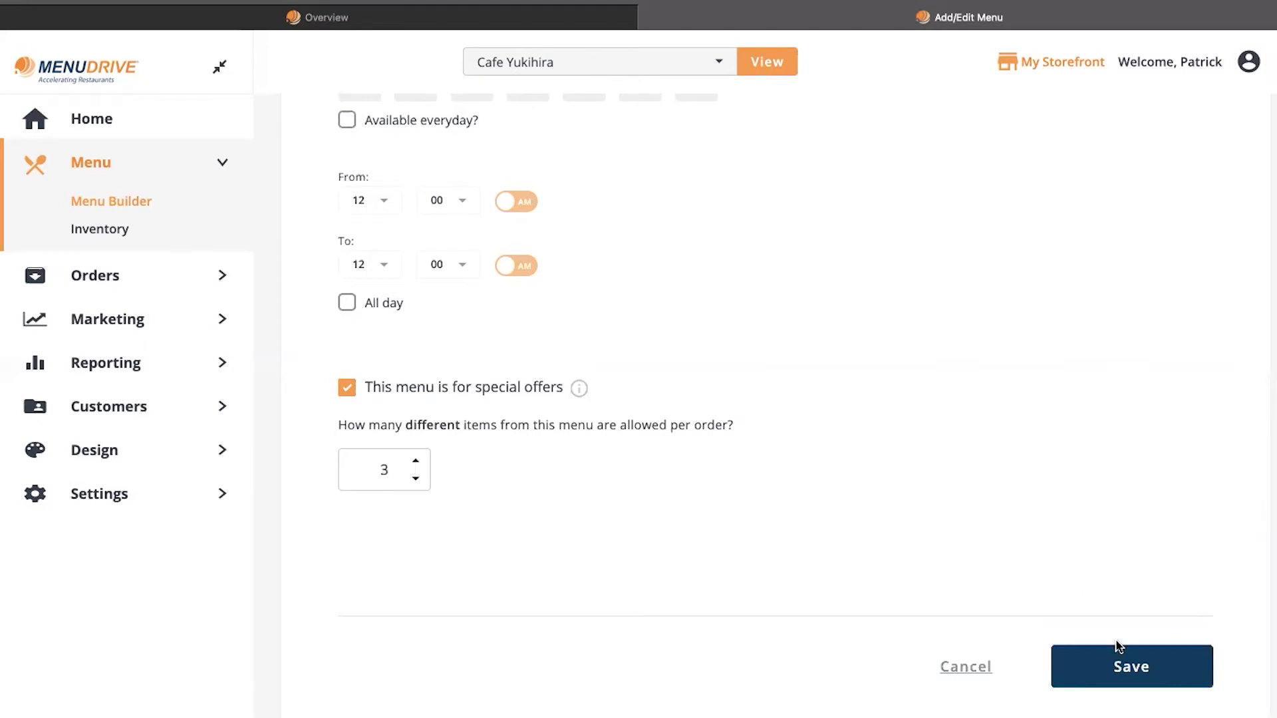
{"action": "left_click", "coordinate": [1118, 666]}
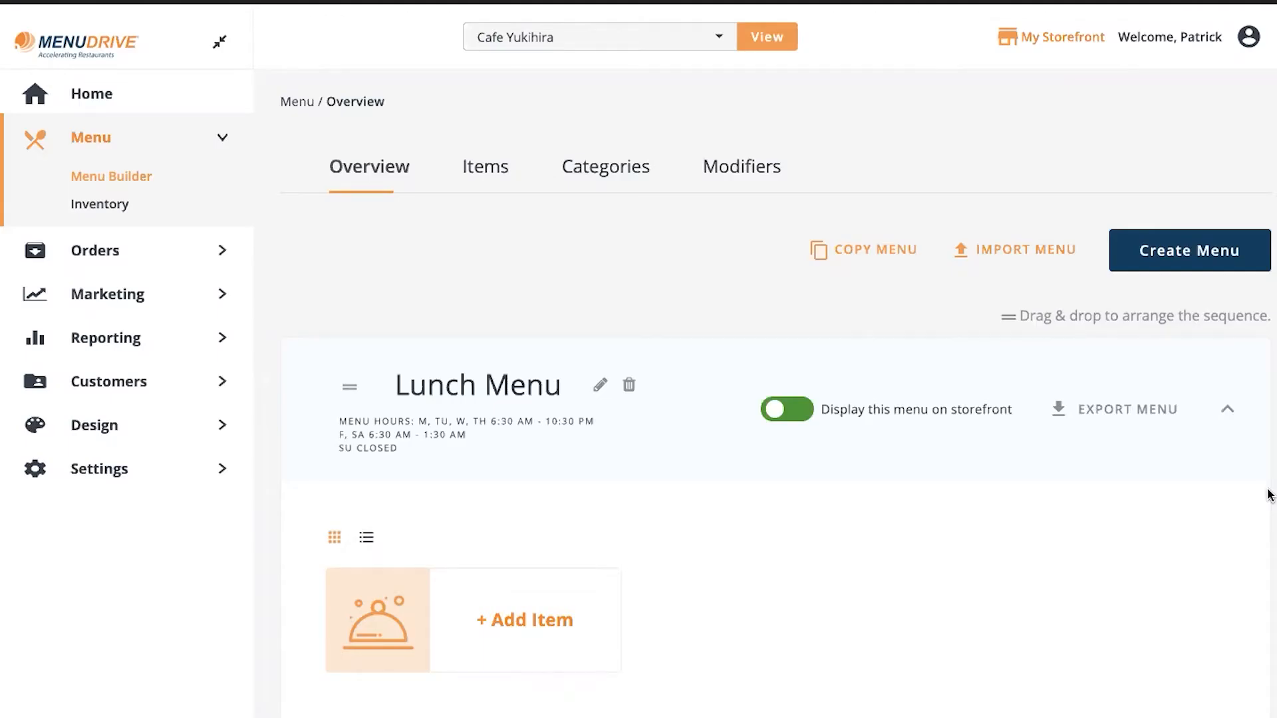
Look through the categories and items listed under Lunch Menu
{"action": "scroll", "coordinate": [1269, 496], "scroll_direction": "down", "scroll_amount": 1}
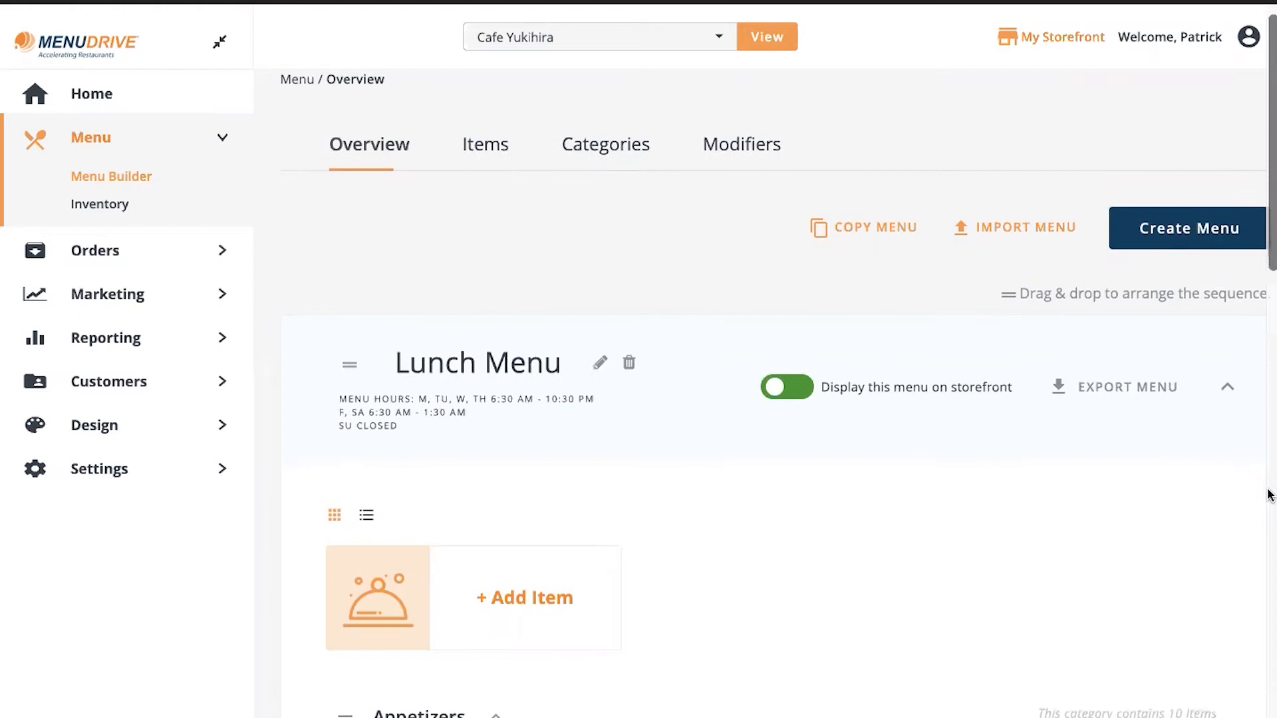
{"action": "scroll", "coordinate": [1269, 495], "scroll_direction": "down", "scroll_amount": 2}
{"action": "scroll", "coordinate": [1269, 496], "scroll_direction": "down", "scroll_amount": 3}
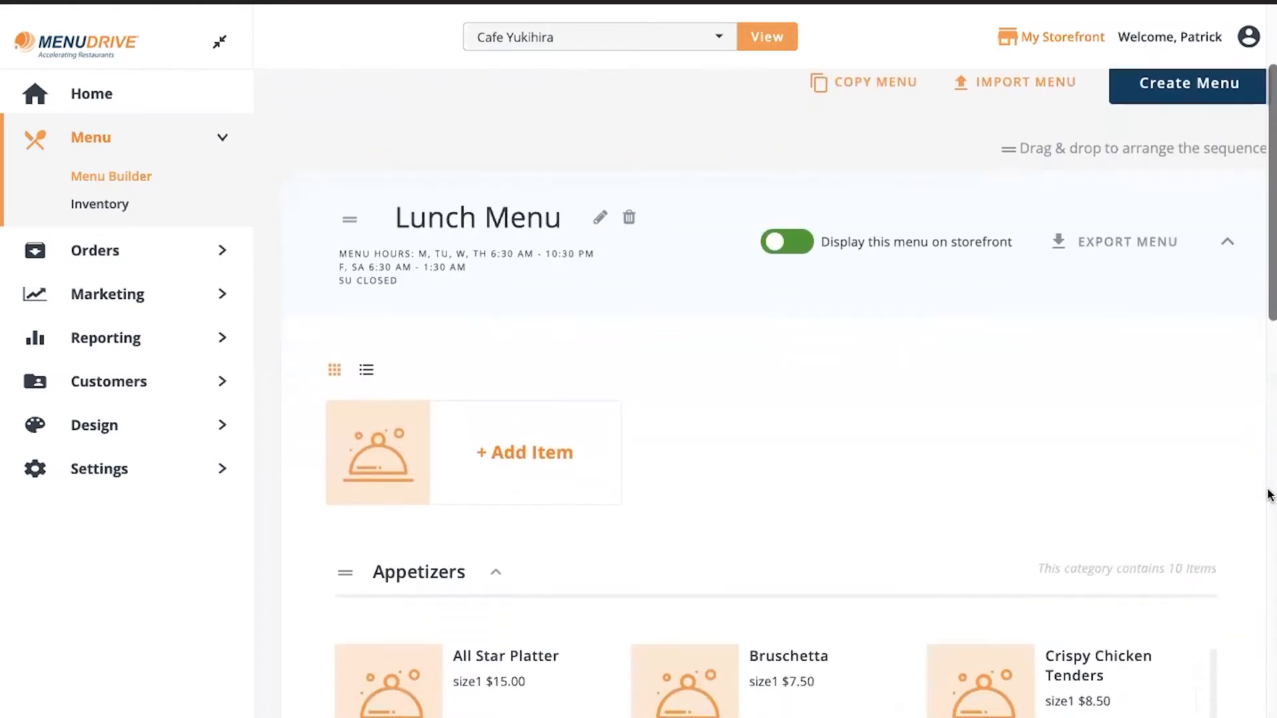
{"action": "scroll", "coordinate": [1269, 495], "scroll_direction": "down", "scroll_amount": 5}
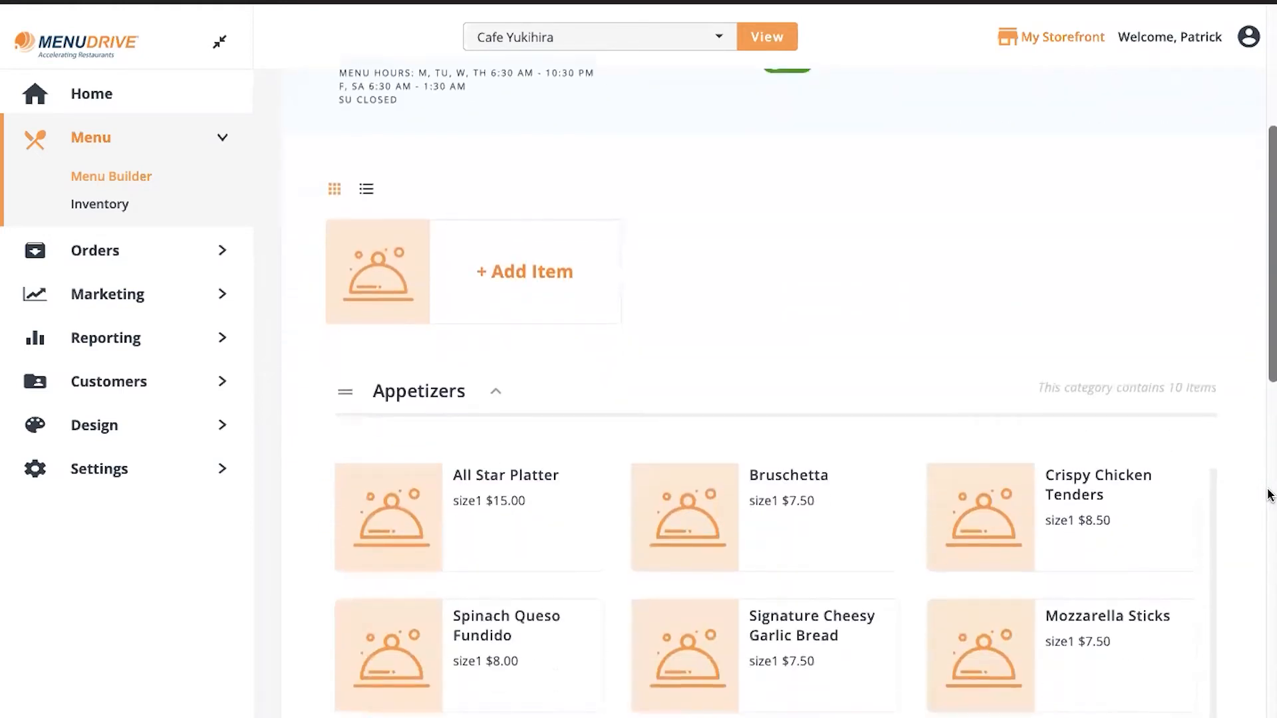
{"action": "scroll", "coordinate": [1269, 495], "scroll_direction": "down", "scroll_amount": 3}
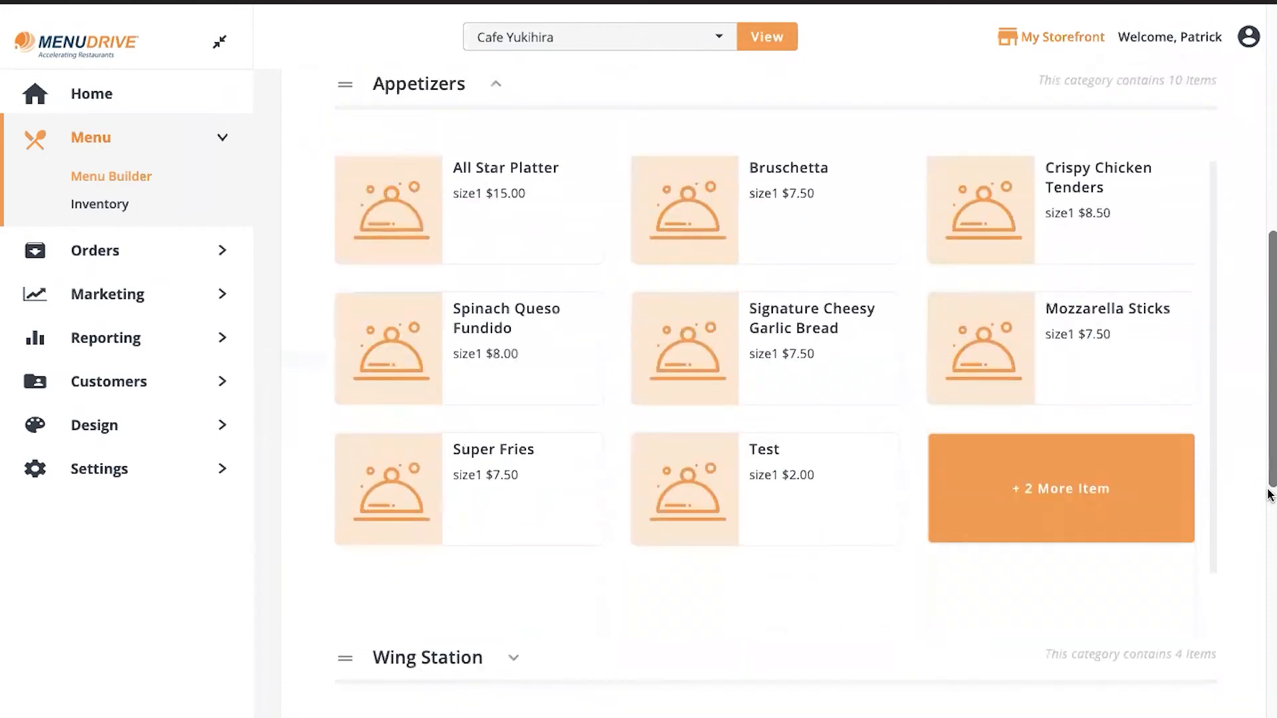
{"action": "scroll", "coordinate": [1269, 495], "scroll_direction": "down", "scroll_amount": 3}
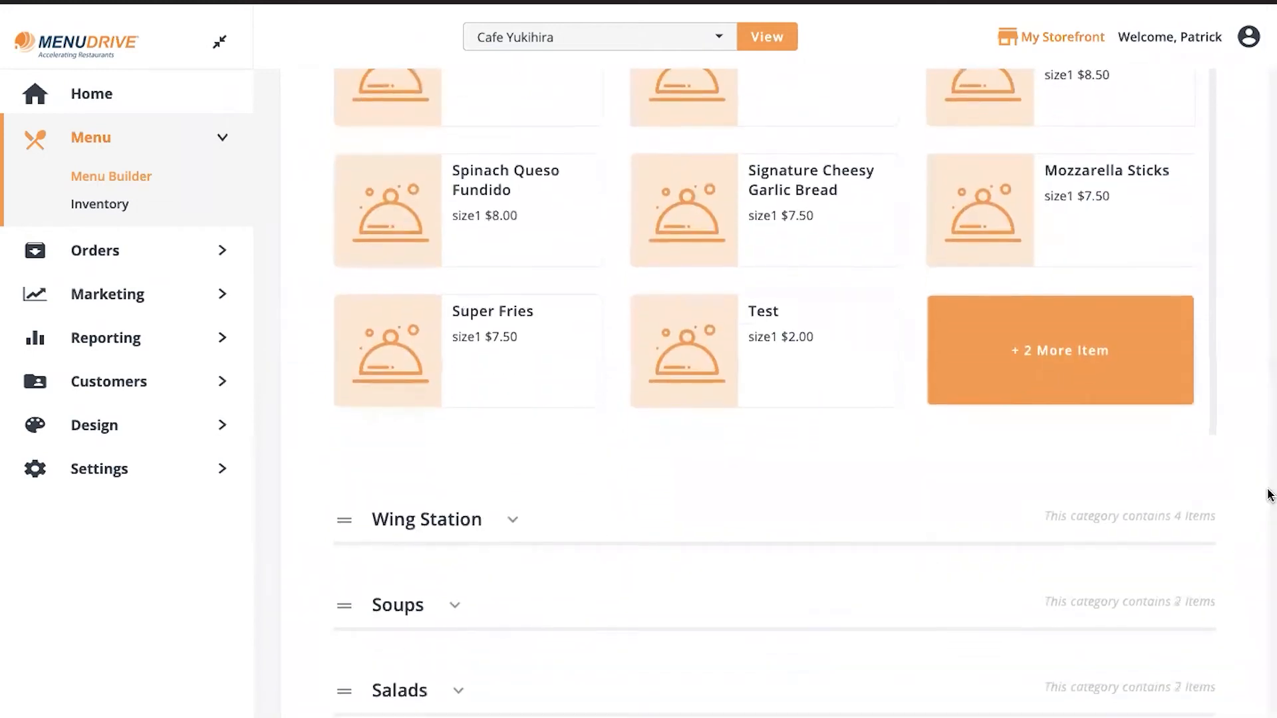
{"action": "scroll", "coordinate": [1269, 495], "scroll_direction": "up", "scroll_amount": 1}
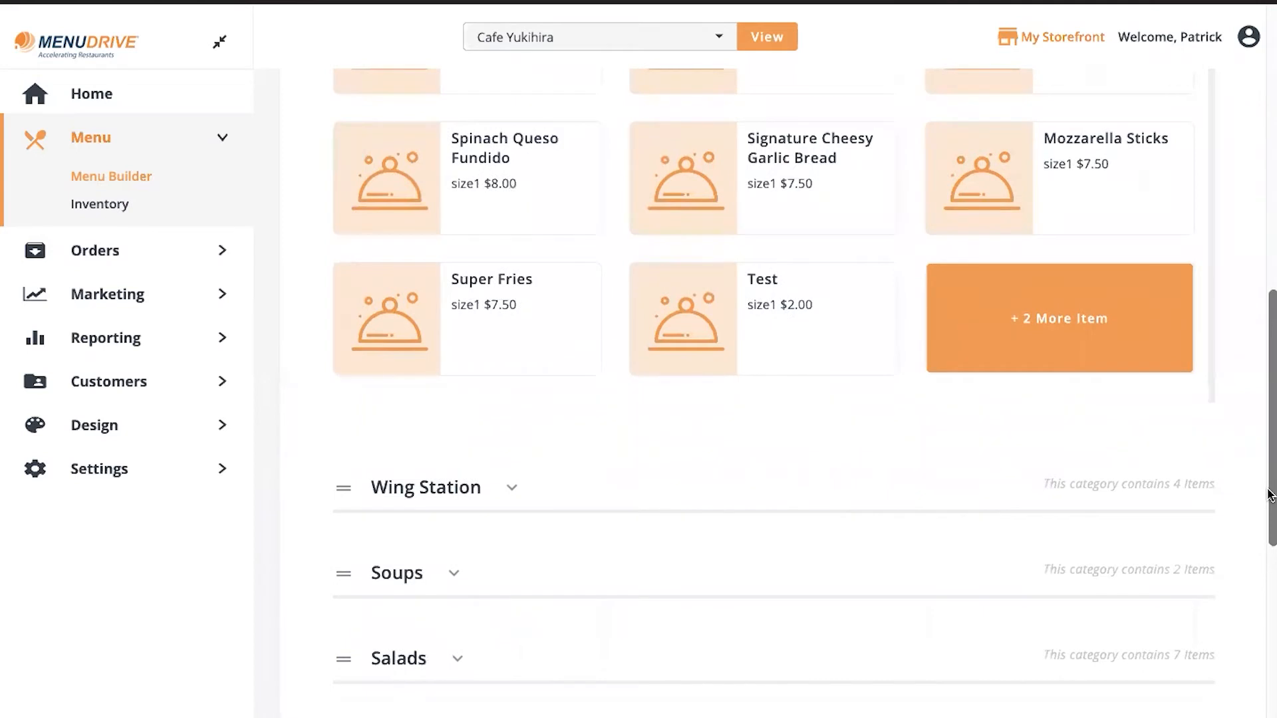
{"action": "scroll", "coordinate": [1231, 618], "scroll_direction": "up", "scroll_amount": 10}
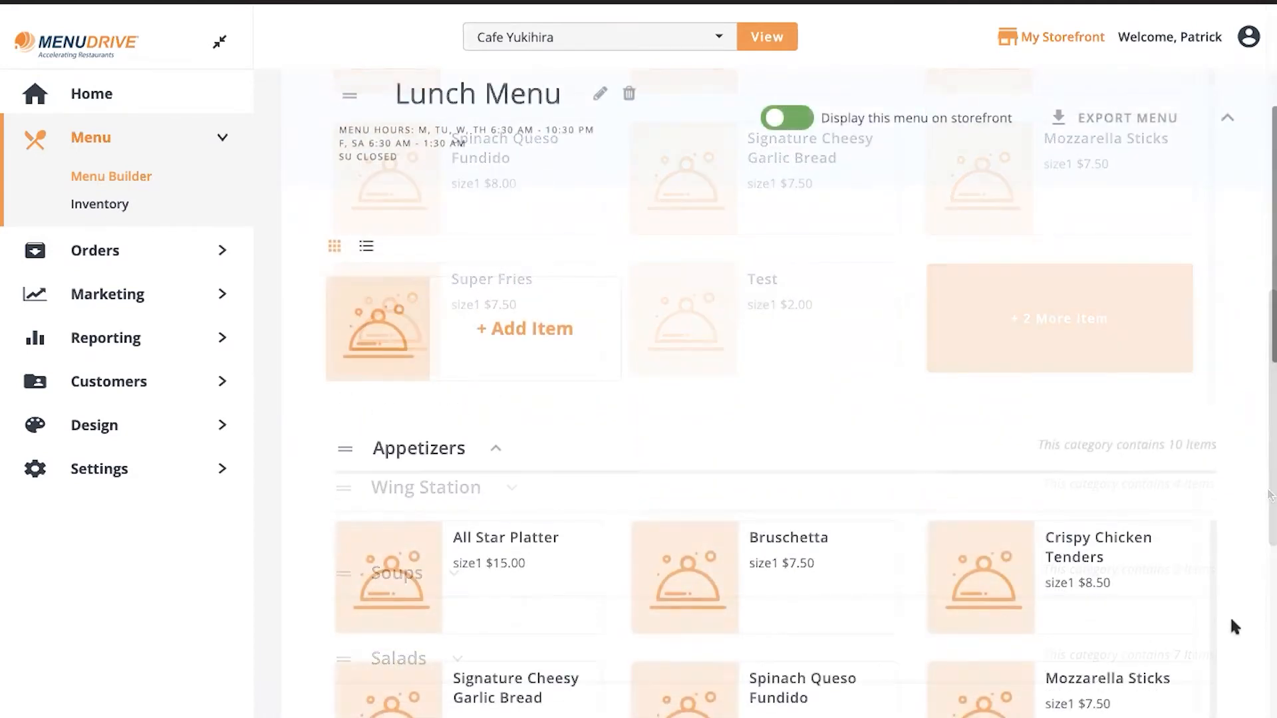
Show the Lunch Menu items as a list and move the Wing Station category ahead of Appetizers
{"action": "left_click", "coordinate": [363, 375]}
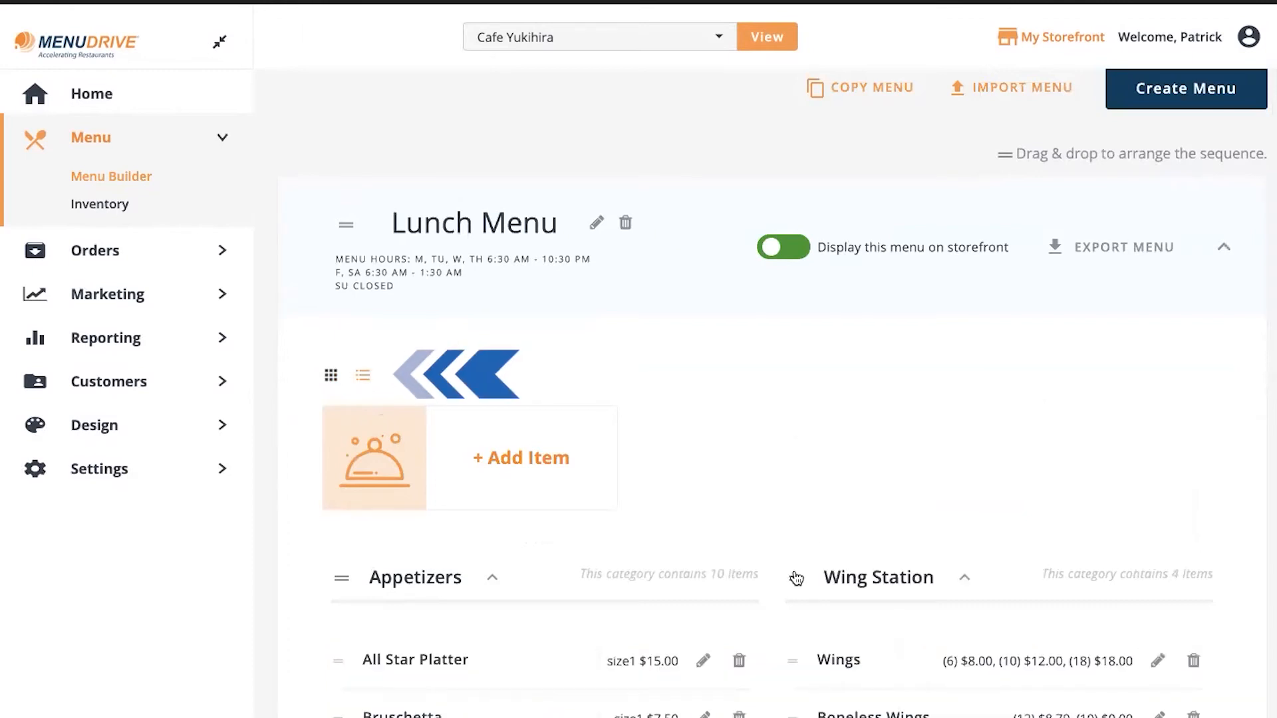
{"action": "left_click_drag", "start_coordinate": [796, 578], "coordinate": [690, 574]}
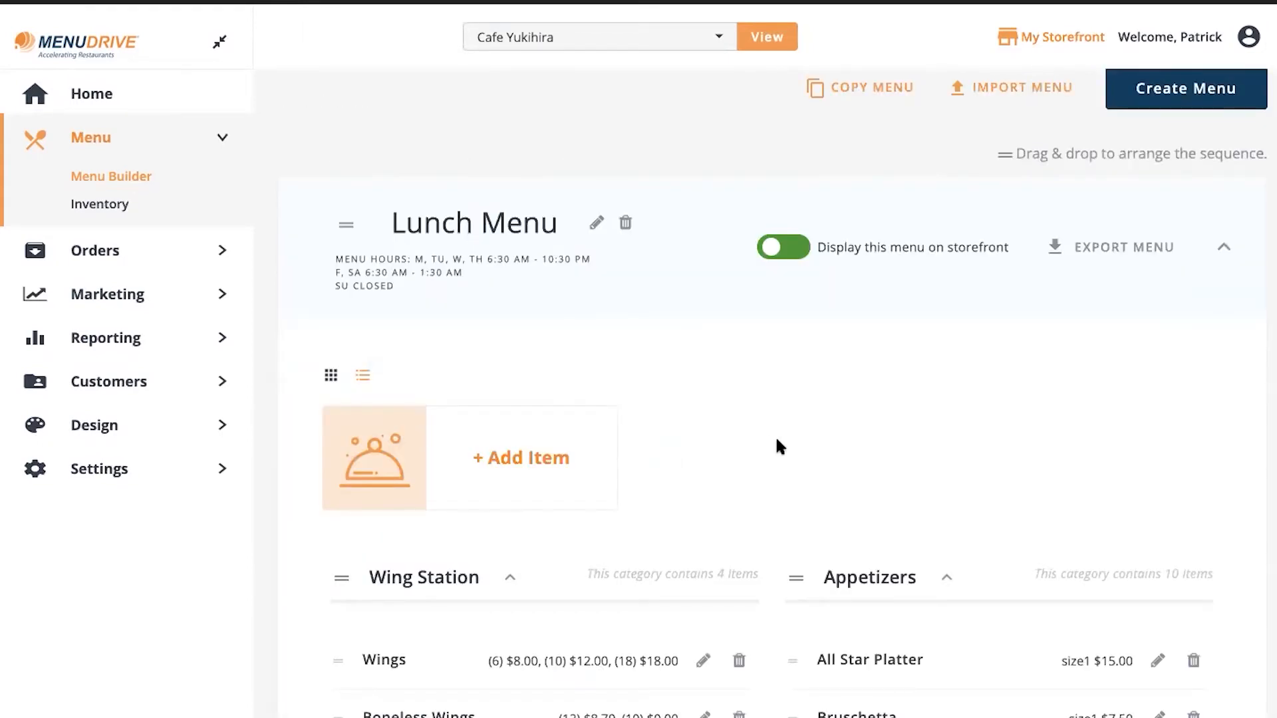
Expand the Soups category to view its items, and collapse it again
{"action": "scroll", "coordinate": [780, 446], "scroll_direction": "down", "scroll_amount": 12}
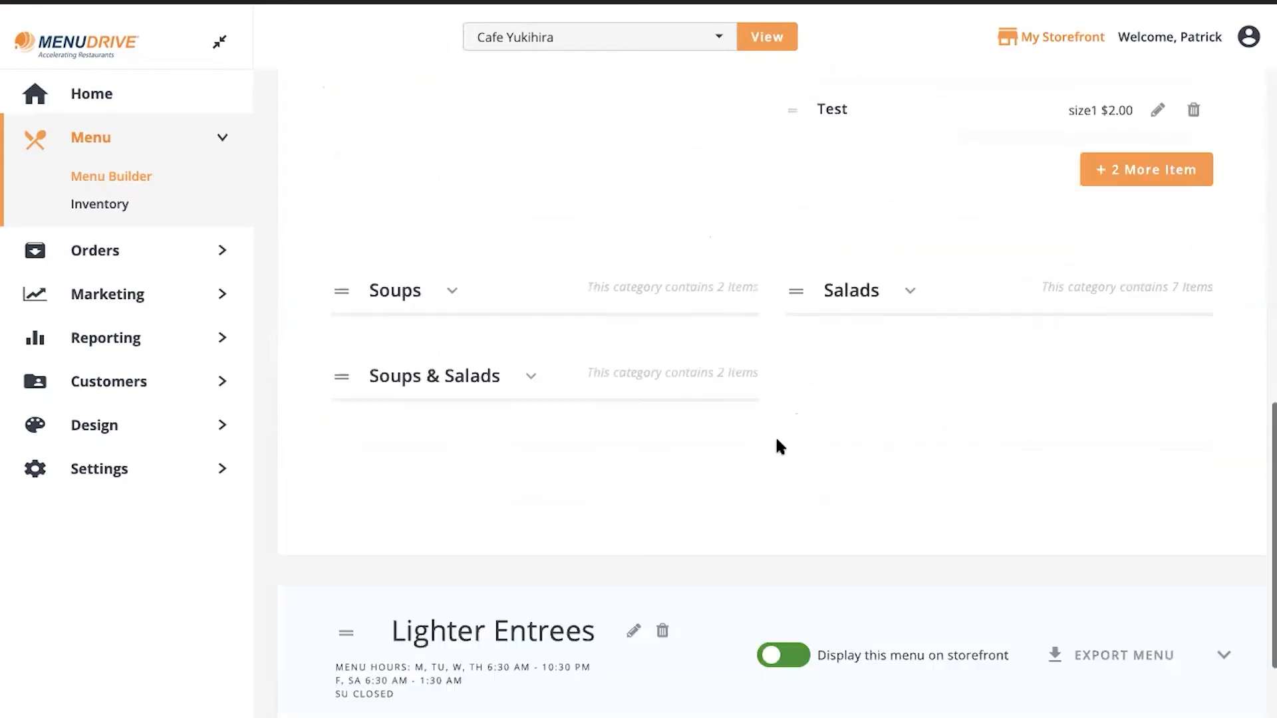
{"action": "left_click", "coordinate": [451, 292]}
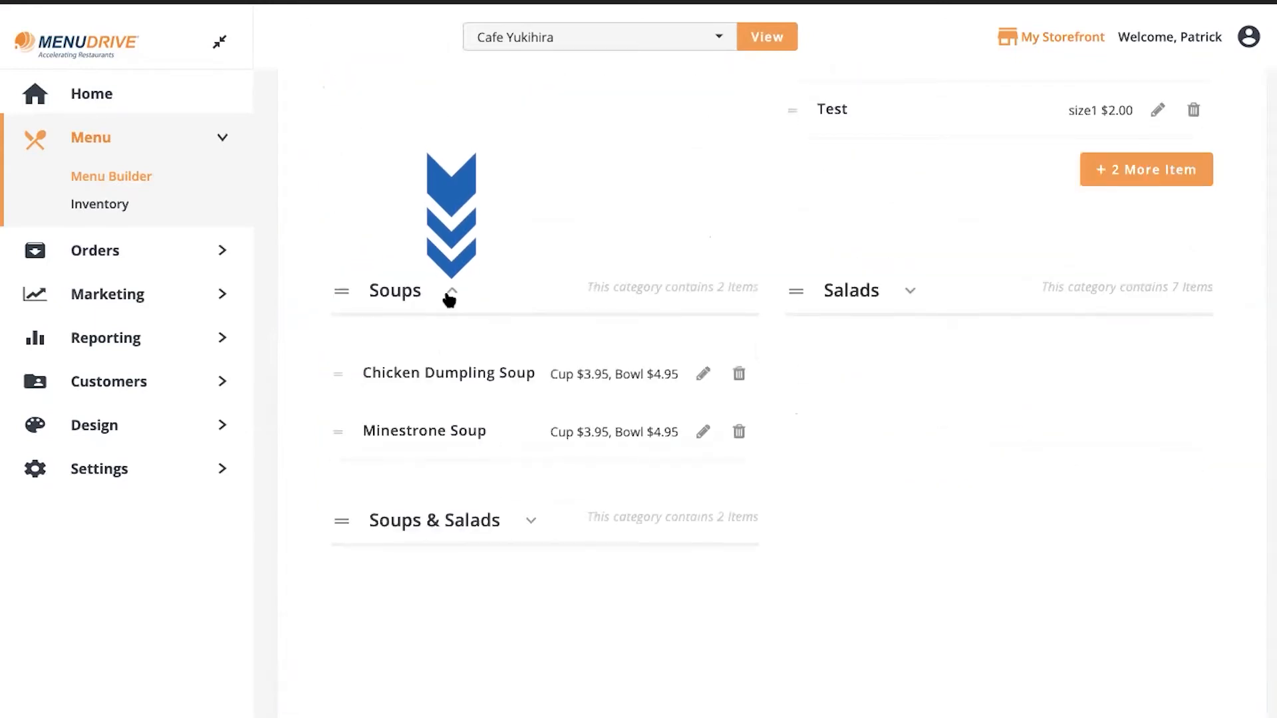
{"action": "left_click", "coordinate": [451, 293]}
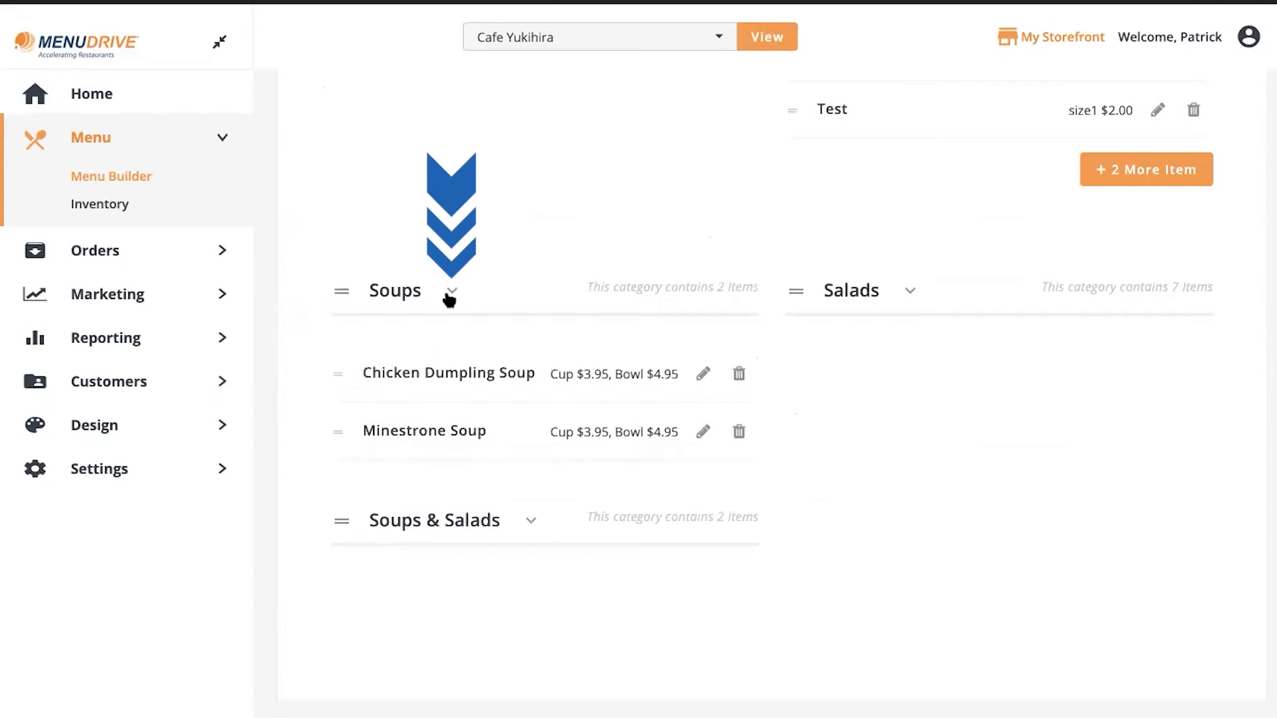
Turn off displaying the Lunch Menu on the storefront
{"action": "scroll", "coordinate": [506, 274], "scroll_direction": "up", "scroll_amount": 2}
{"action": "scroll", "coordinate": [506, 269], "scroll_direction": "up", "scroll_amount": 10}
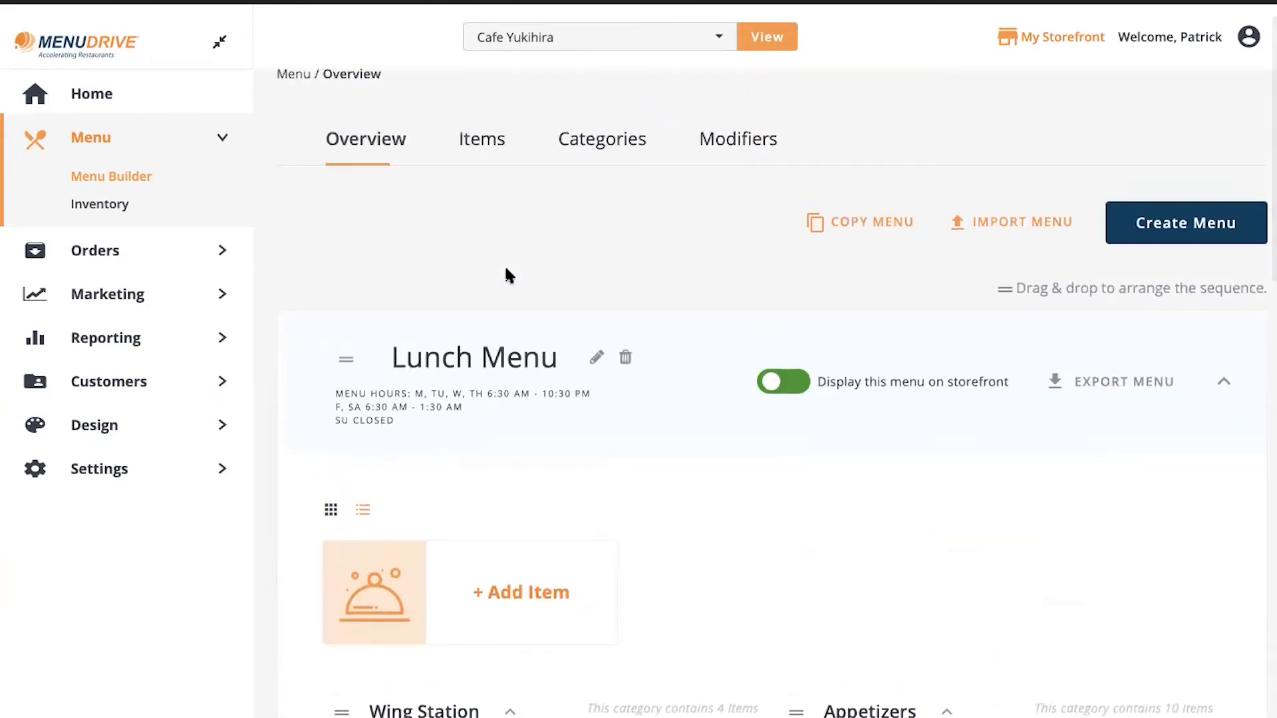
{"action": "scroll", "coordinate": [685, 333], "scroll_direction": "up", "scroll_amount": 1}
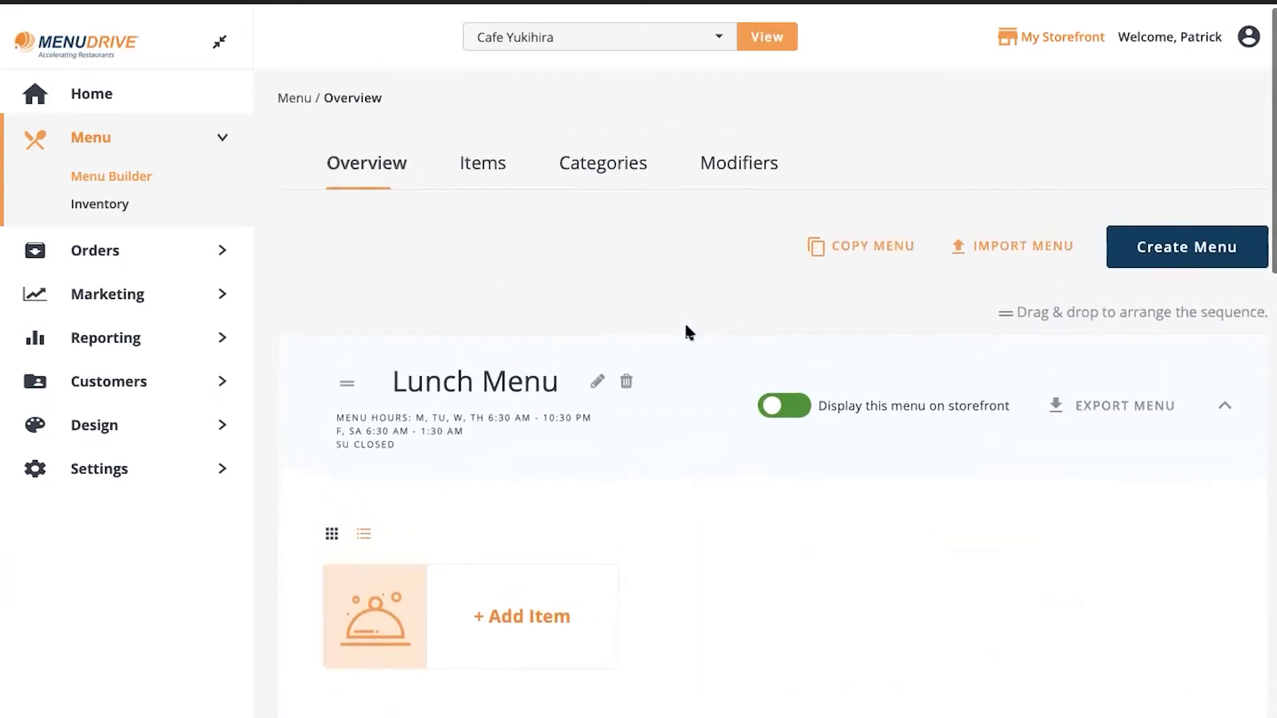
{"action": "left_click", "coordinate": [791, 410]}
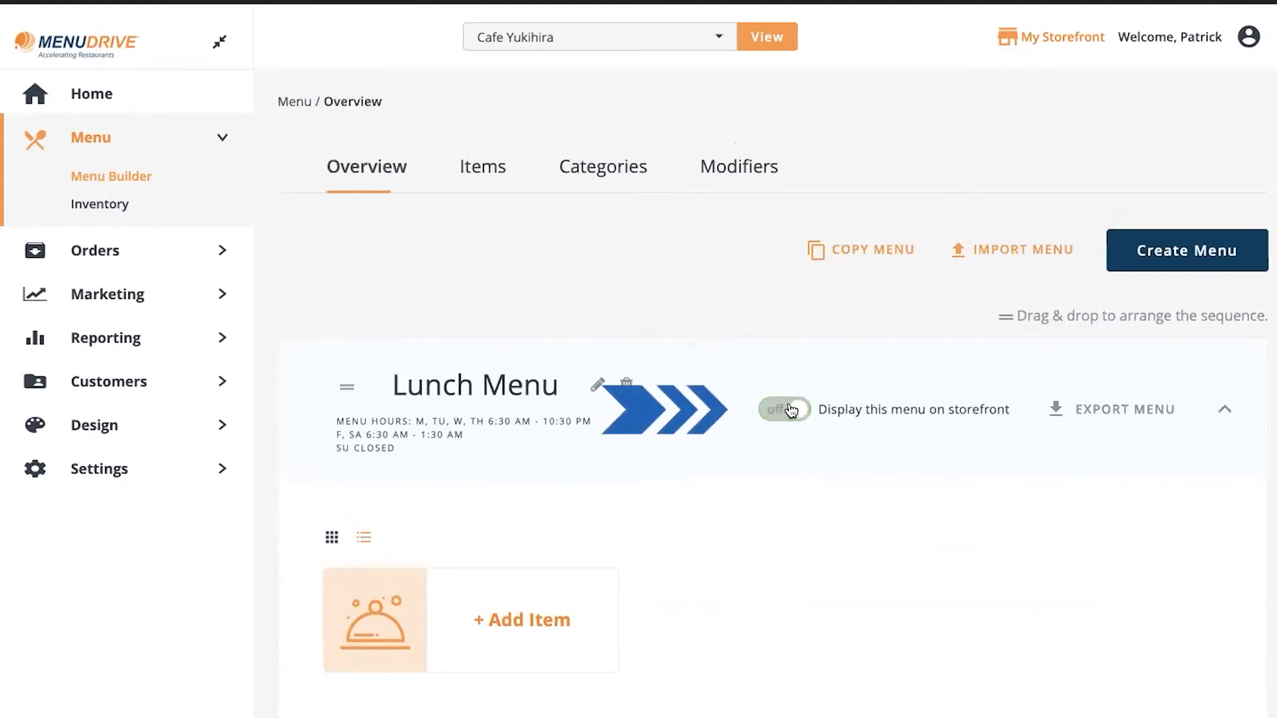
Turn displaying the Lunch Menu on the storefront back on
{"action": "left_click", "coordinate": [792, 410]}
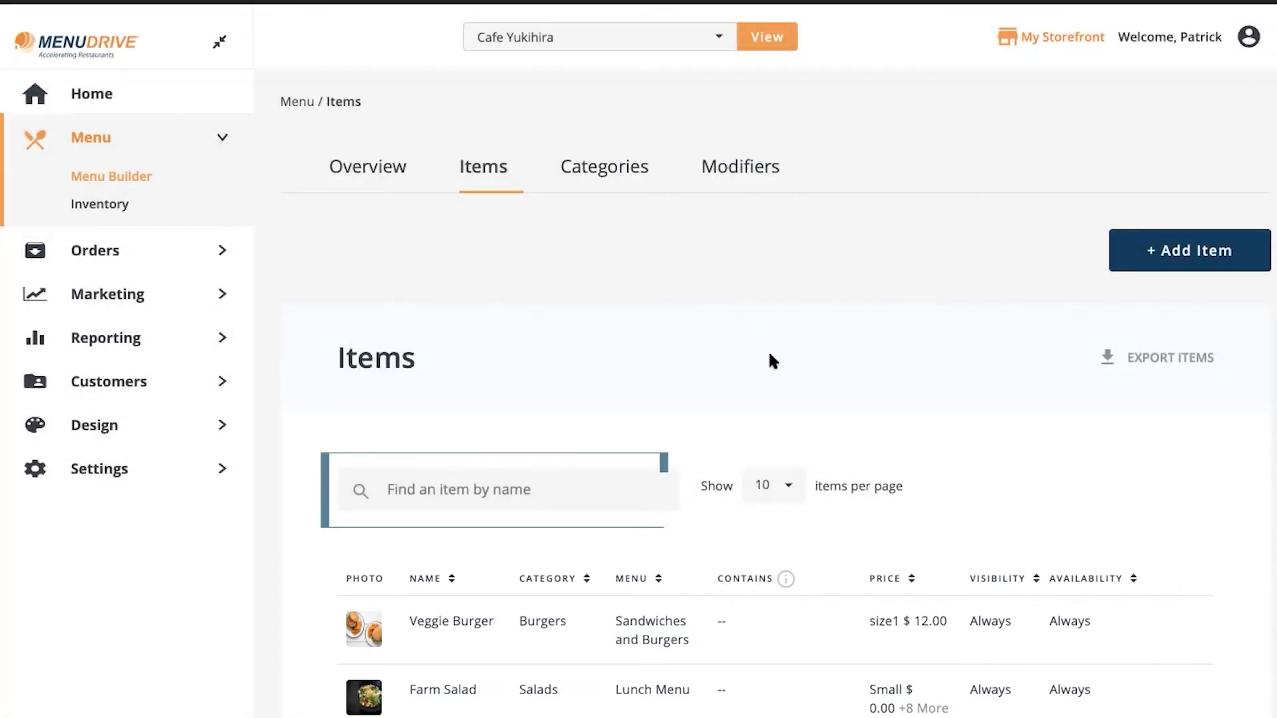
Check which numbers of items per page the Items list offers
{"action": "left_click", "coordinate": [789, 488]}
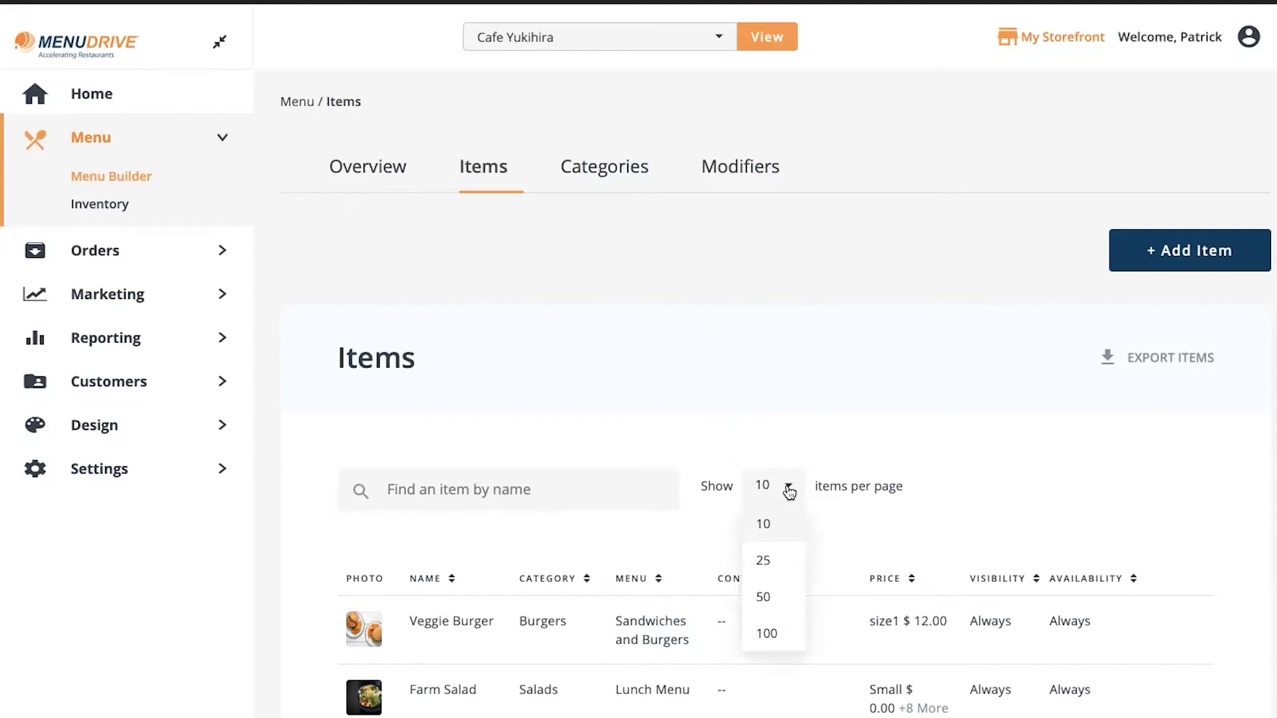
{"action": "left_click", "coordinate": [789, 492]}
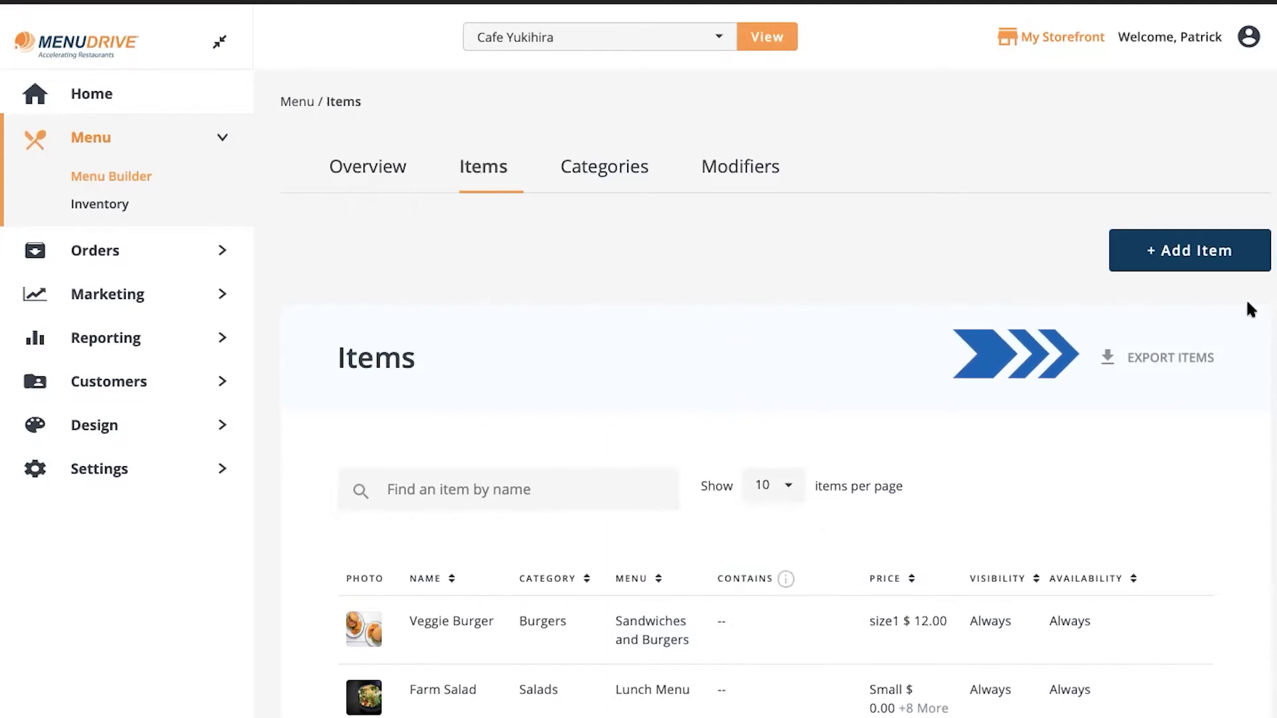
Start a new item named "Grilled cheese" with the description "Melted cheddar and tomato"
{"action": "left_click", "coordinate": [1184, 266]}
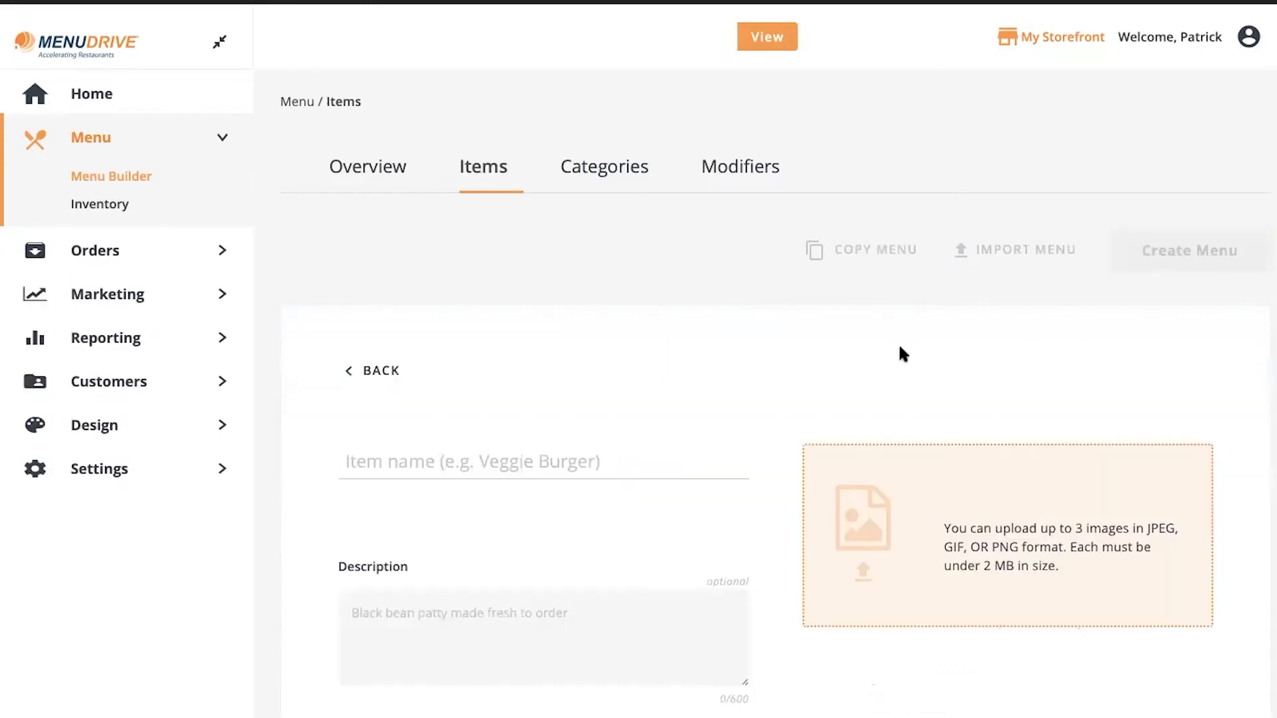
{"action": "scroll", "coordinate": [897, 342], "scroll_direction": "down", "scroll_amount": 1}
{"action": "left_click", "coordinate": [612, 396]}
{"action": "type", "text": "Grille"}
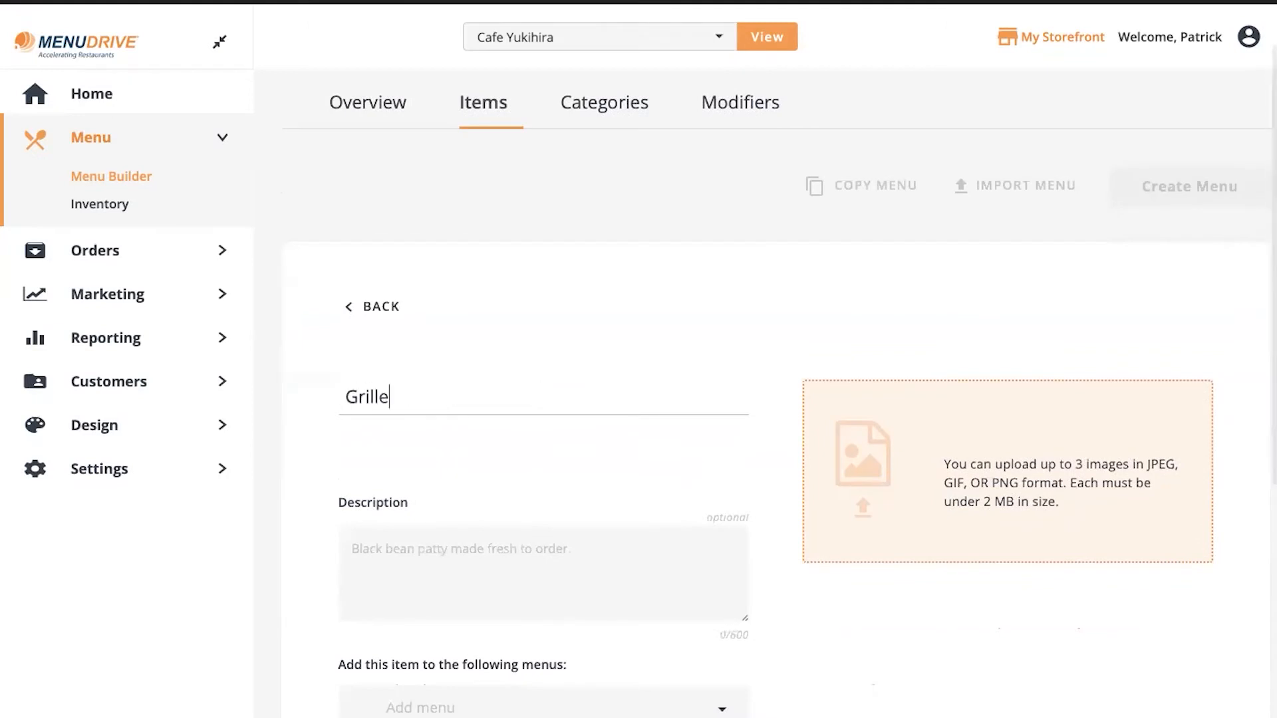
{"action": "type", "text": "d cheese"}
{"action": "left_click", "coordinate": [546, 553]}
{"action": "type", "text": "Melted cheddar and"}
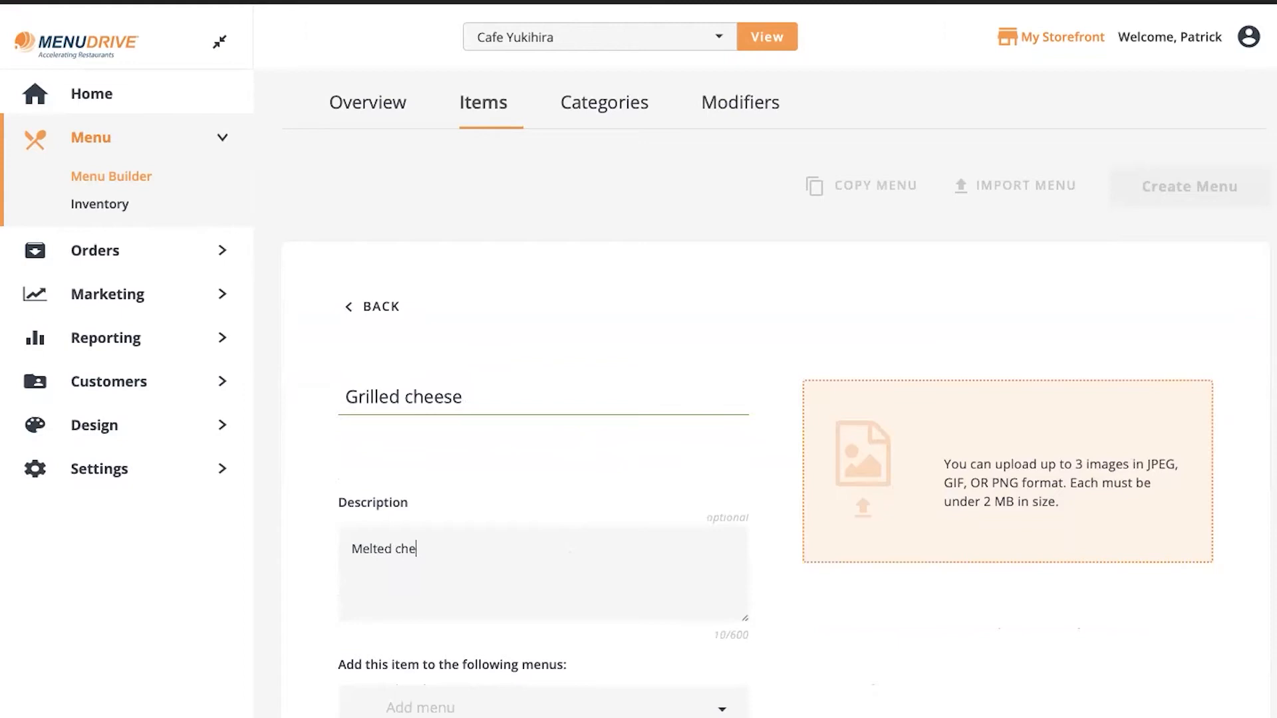
{"action": "type", "text": " tomato"}
Add the new item to the Lunch Menu and look over the other menus available for it
{"action": "scroll", "coordinate": [848, 612], "scroll_direction": "down", "scroll_amount": 3}
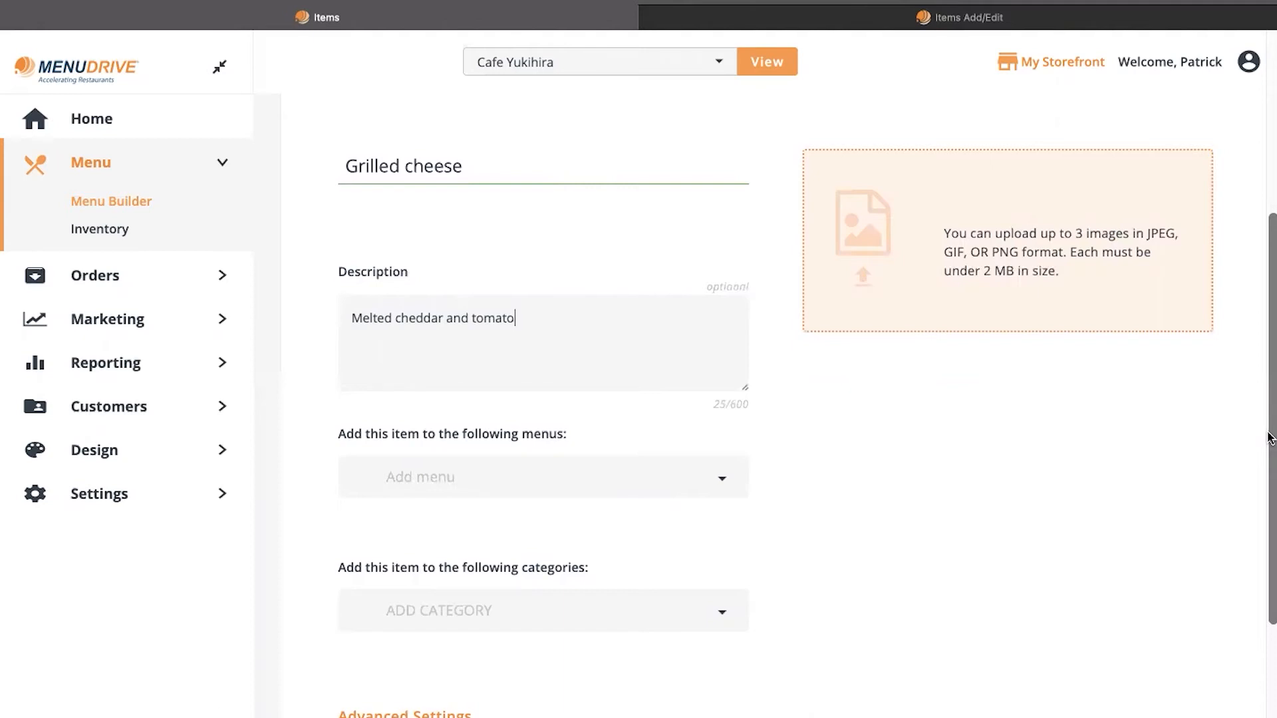
{"action": "left_click", "coordinate": [725, 490]}
{"action": "scroll", "coordinate": [719, 534], "scroll_direction": "down", "scroll_amount": 2}
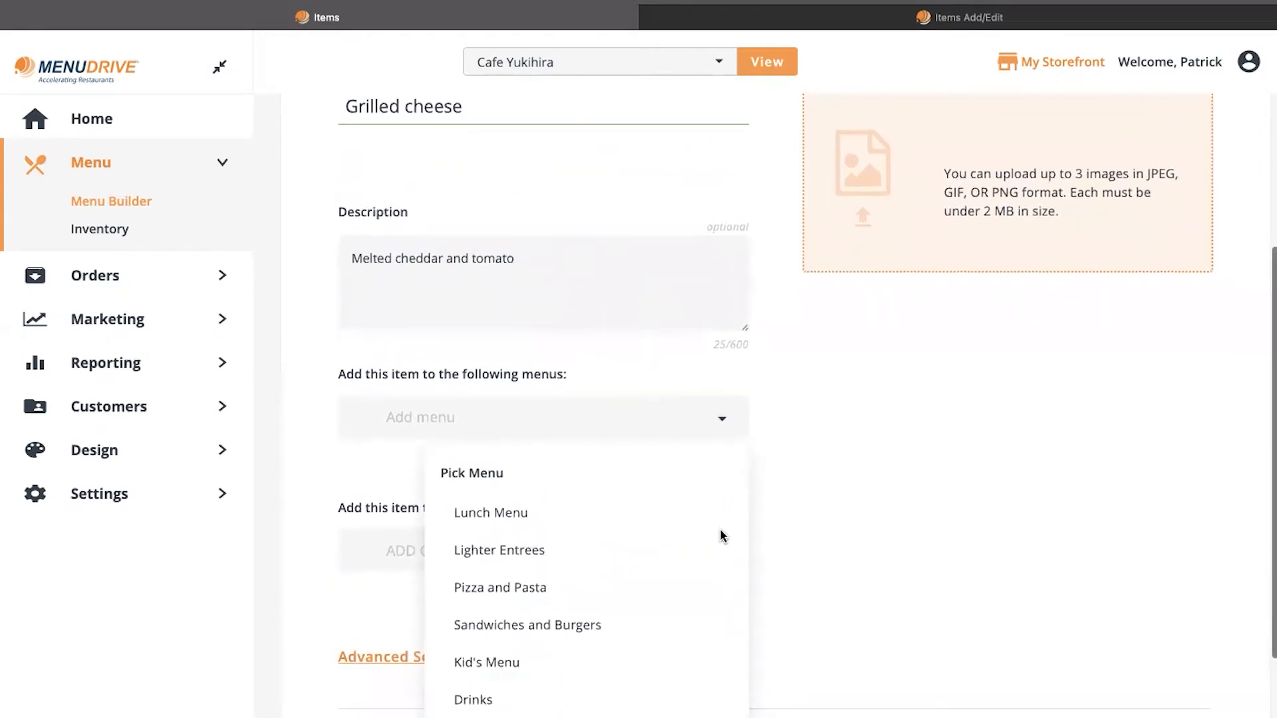
{"action": "left_click", "coordinate": [535, 515]}
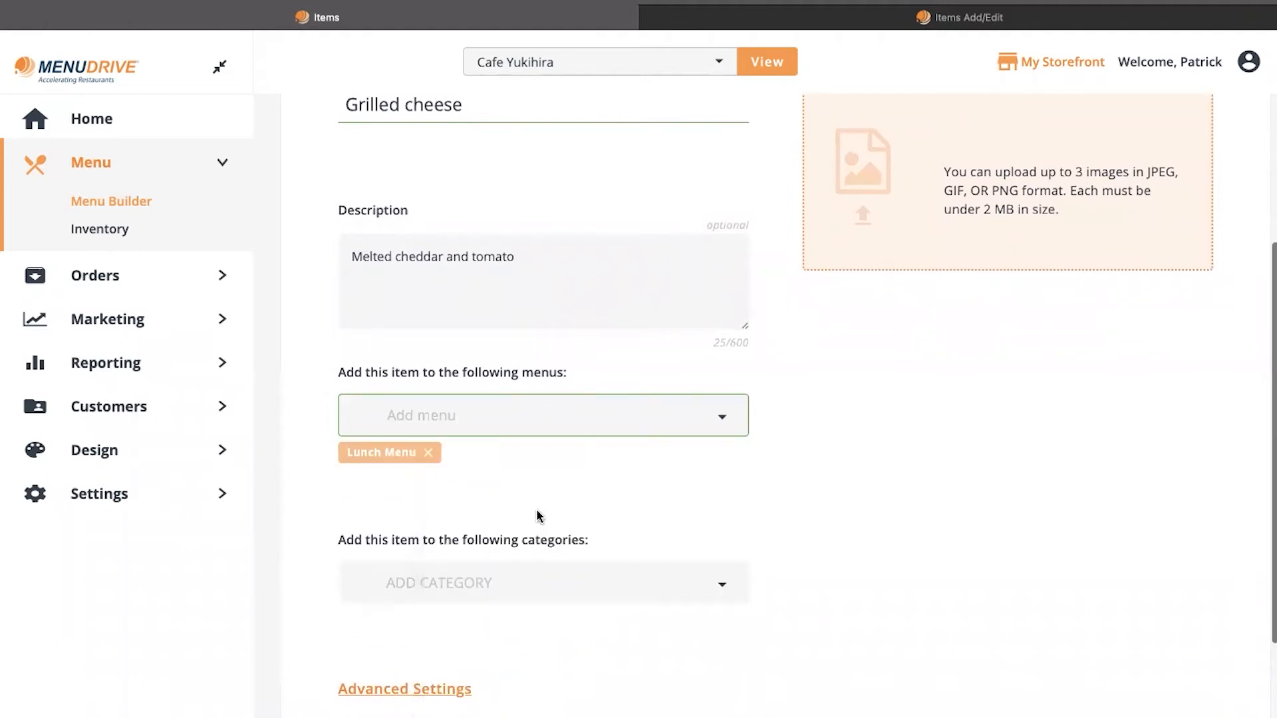
{"action": "scroll", "coordinate": [539, 516], "scroll_direction": "down", "scroll_amount": 1}
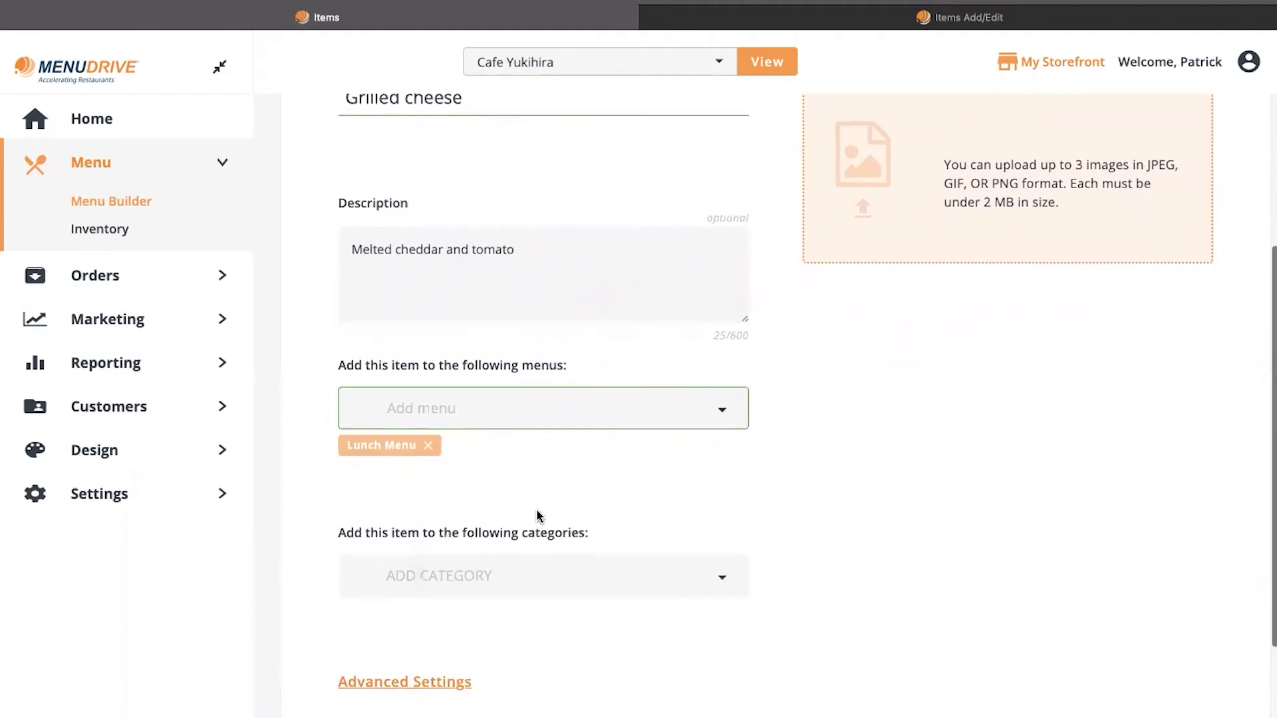
{"action": "left_click", "coordinate": [725, 410]}
{"action": "scroll", "coordinate": [725, 412], "scroll_direction": "down", "scroll_amount": 3}
{"action": "scroll", "coordinate": [725, 413], "scroll_direction": "down", "scroll_amount": 2}
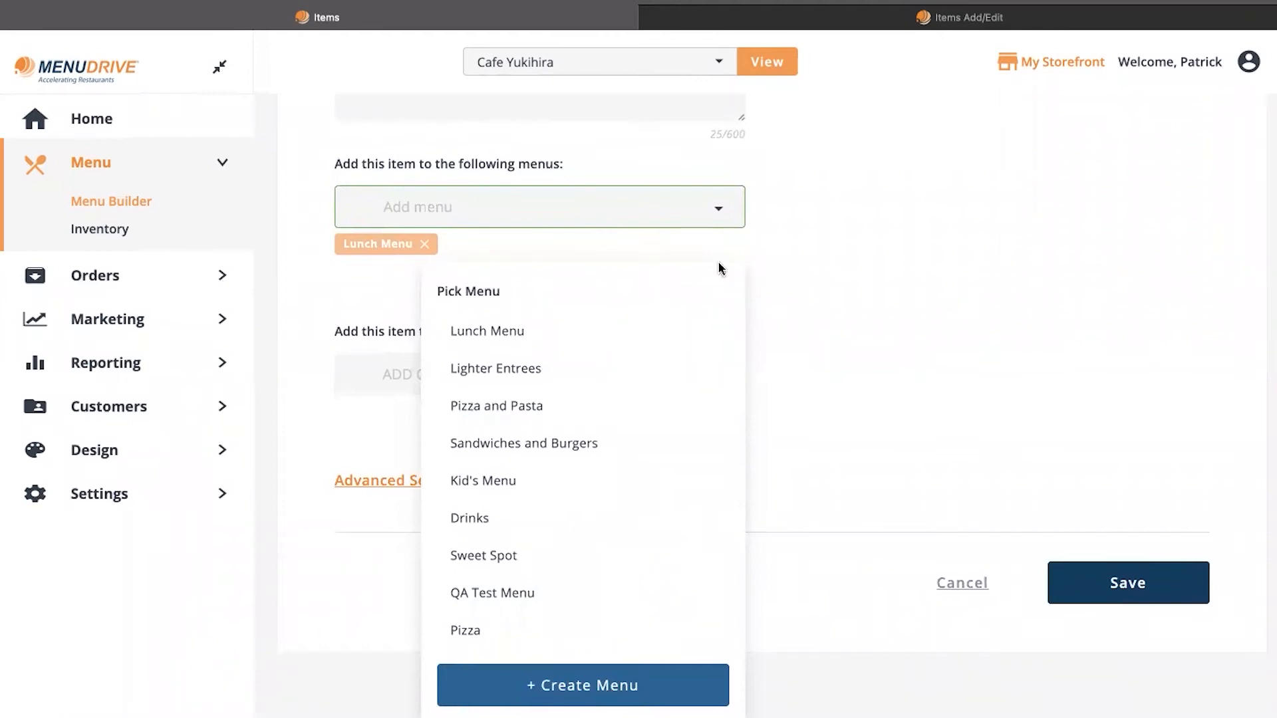
{"action": "left_click", "coordinate": [724, 212]}
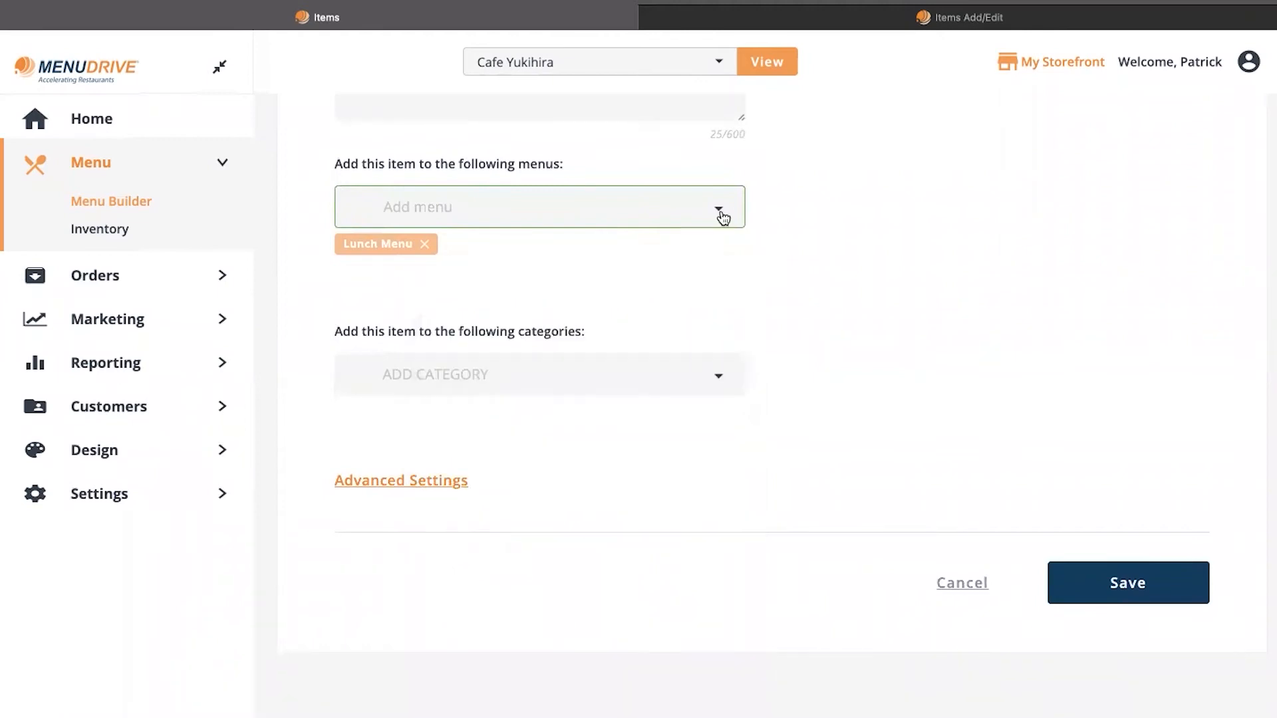
Assign the item to the Sandwiches category and look over the other category choices
{"action": "left_click", "coordinate": [720, 378]}
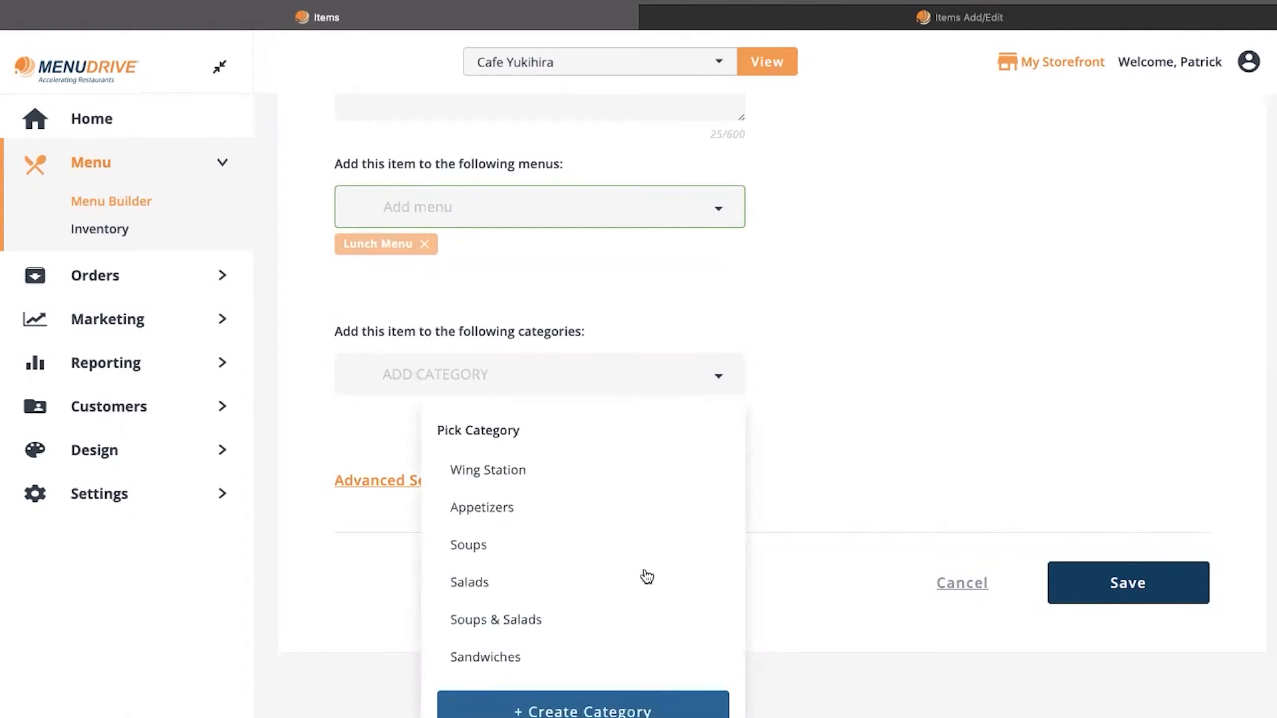
{"action": "left_click", "coordinate": [593, 660]}
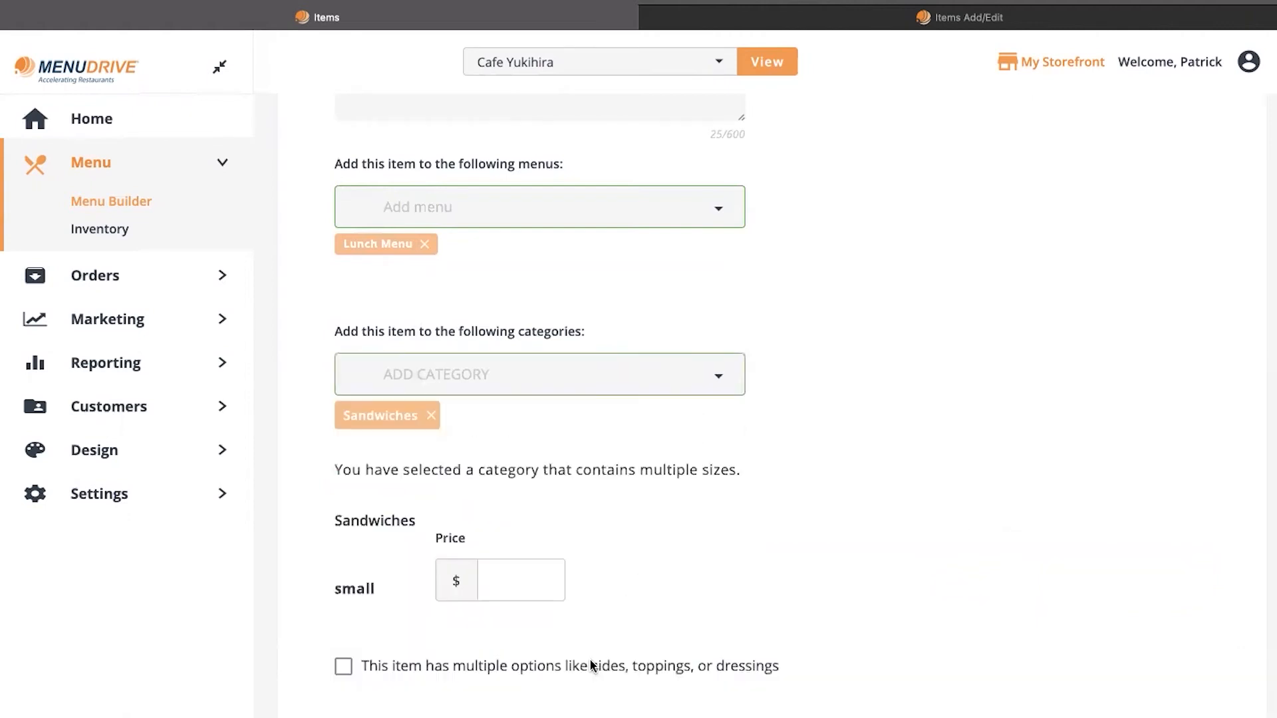
{"action": "left_click", "coordinate": [719, 377]}
{"action": "scroll", "coordinate": [669, 678], "scroll_direction": "down", "scroll_amount": 3}
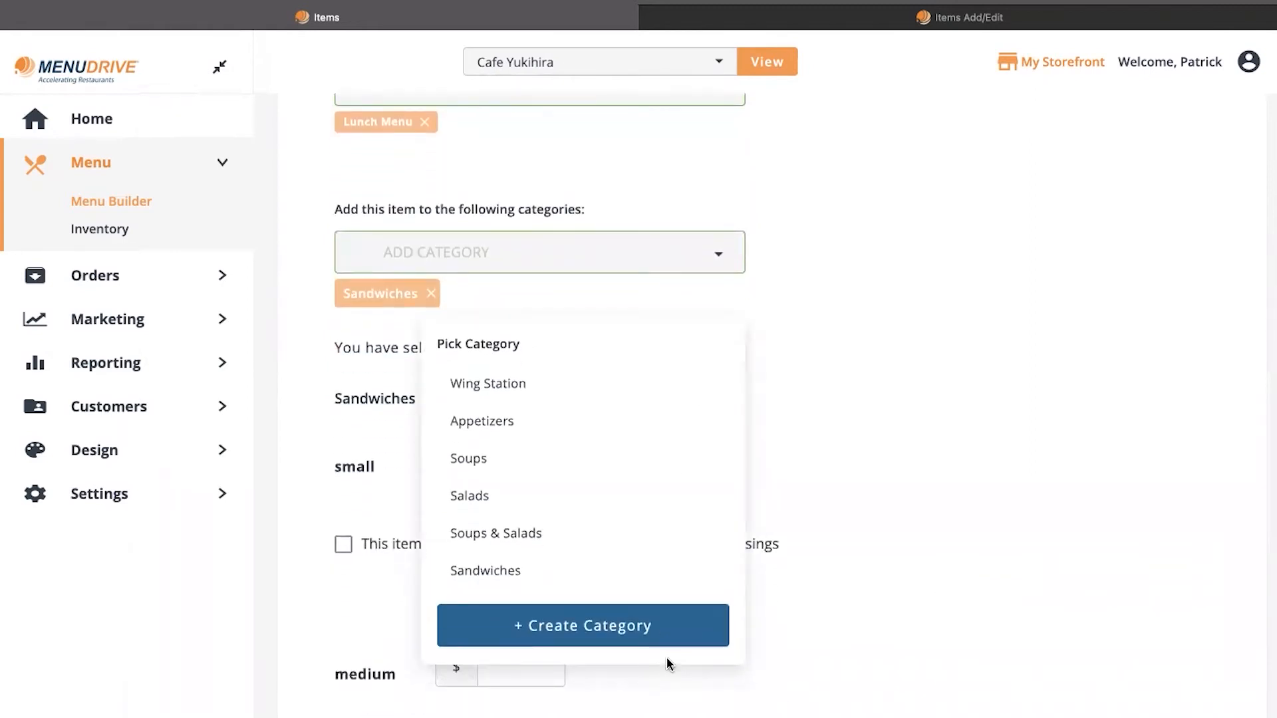
{"action": "left_click", "coordinate": [723, 257]}
Mark the item's small size as having multiple options and check the modifier group choices for it
{"action": "scroll", "coordinate": [740, 331], "scroll_direction": "down", "scroll_amount": 5}
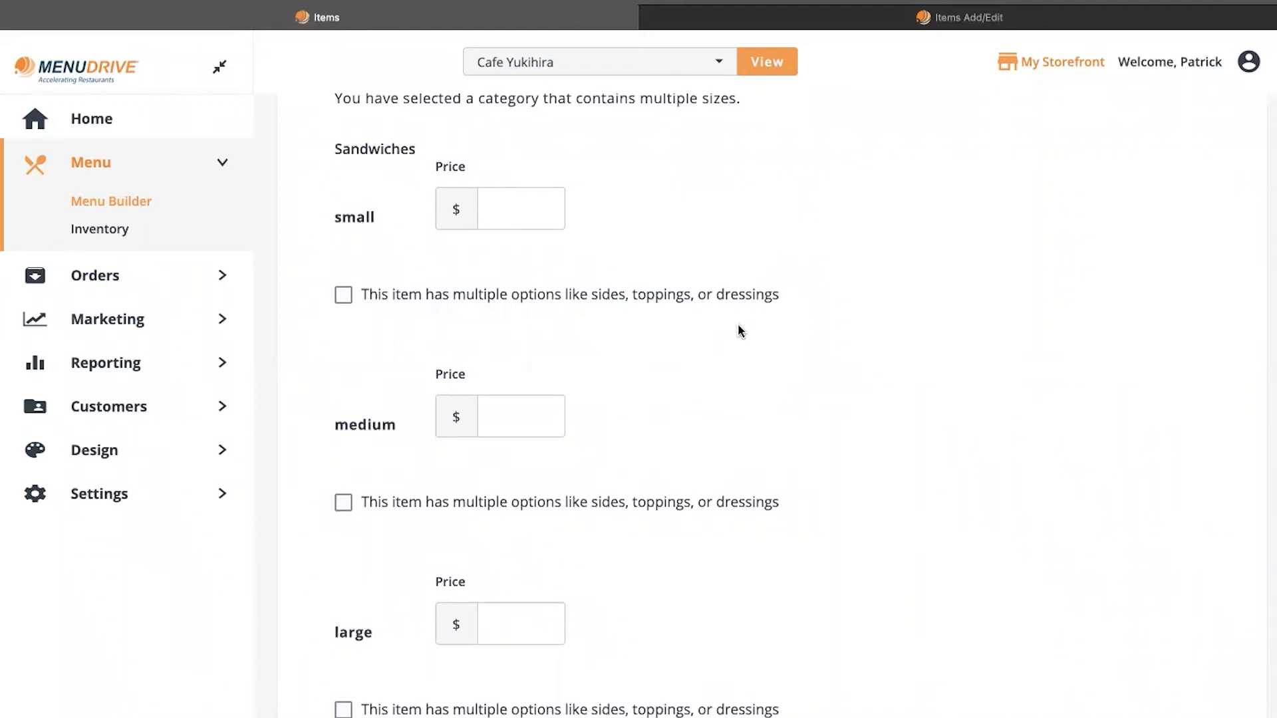
{"action": "scroll", "coordinate": [741, 331], "scroll_direction": "down", "scroll_amount": 1}
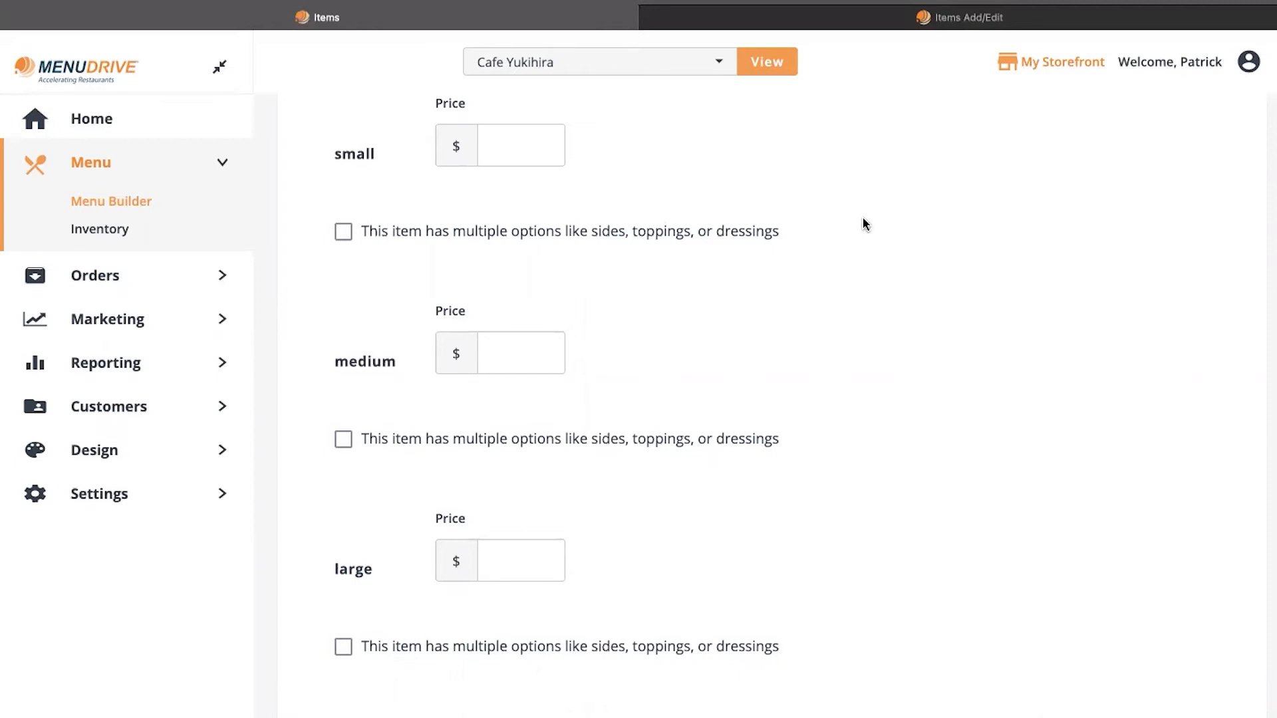
{"action": "scroll", "coordinate": [864, 224], "scroll_direction": "down", "scroll_amount": 1}
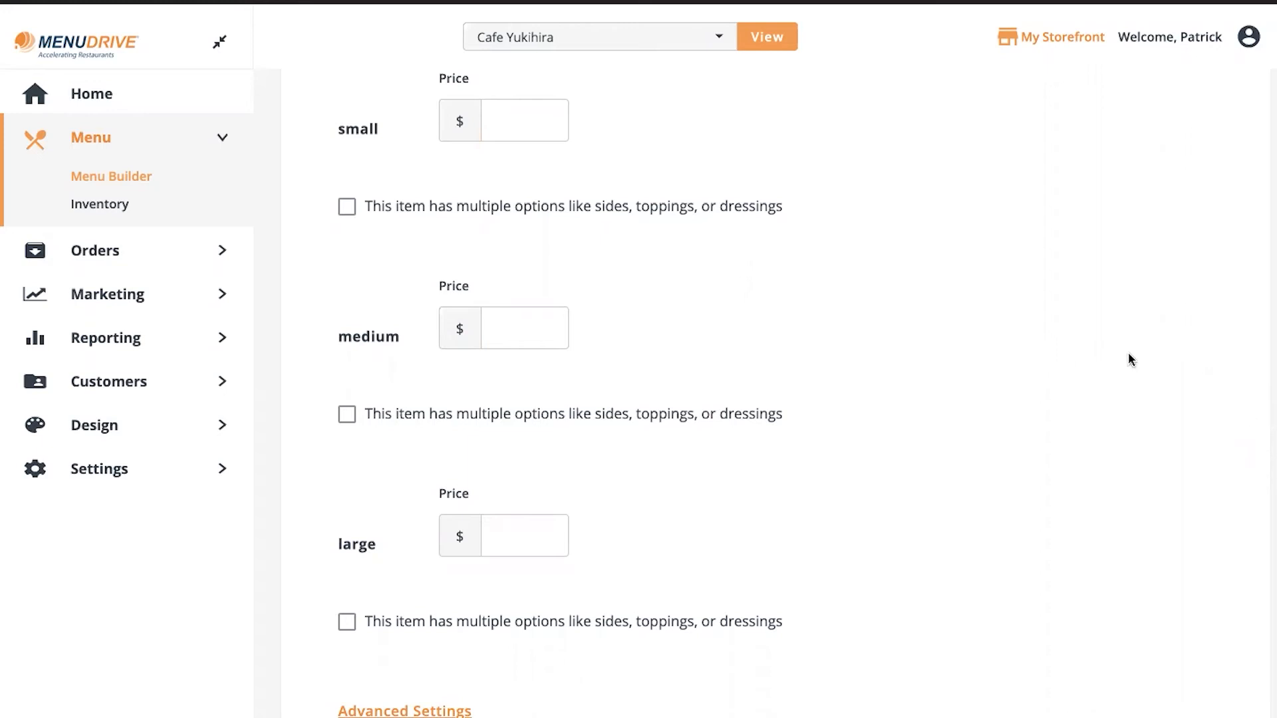
{"action": "left_click", "coordinate": [346, 207]}
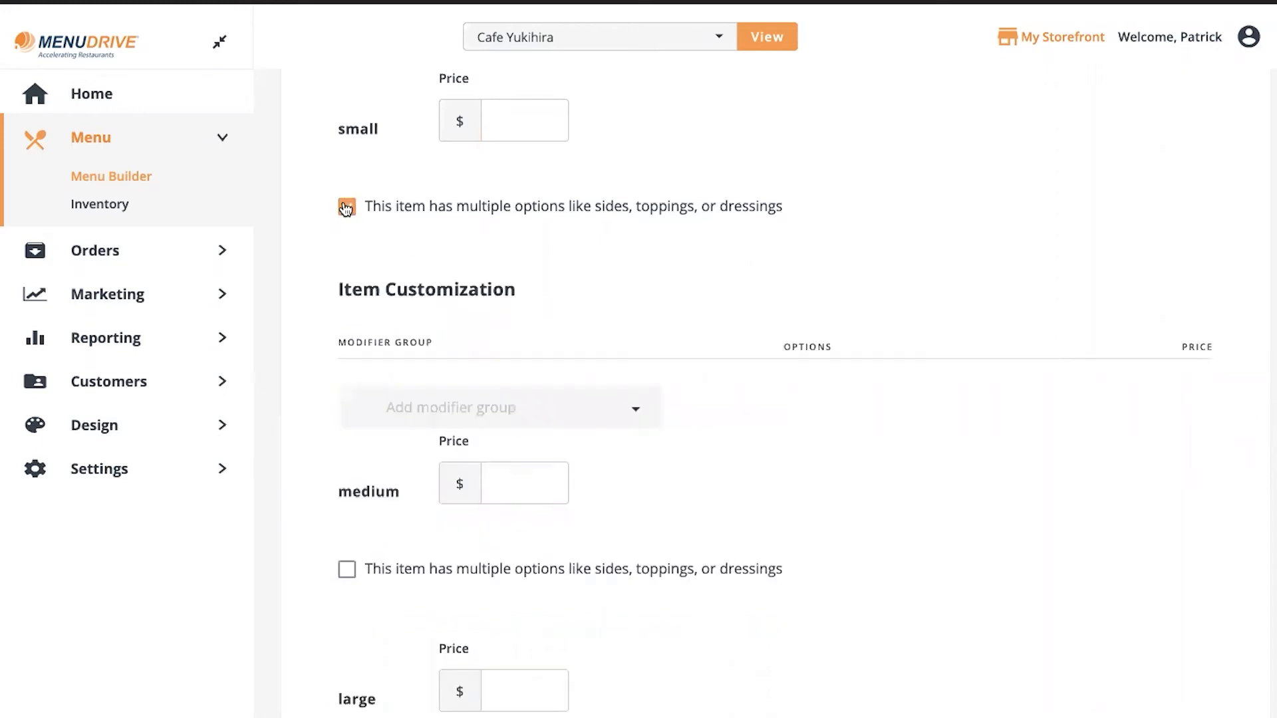
{"action": "scroll", "coordinate": [588, 326], "scroll_direction": "down", "scroll_amount": 1}
{"action": "scroll", "coordinate": [588, 326], "scroll_direction": "down", "scroll_amount": 2}
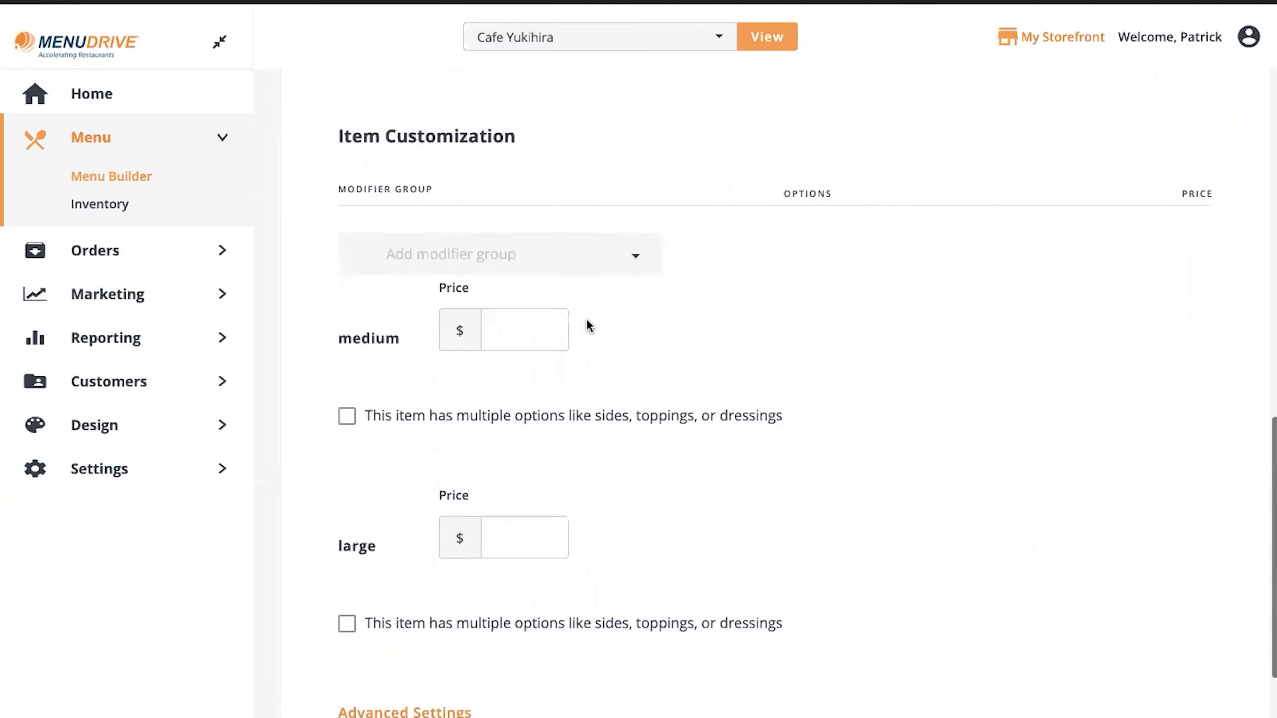
{"action": "left_click", "coordinate": [636, 227]}
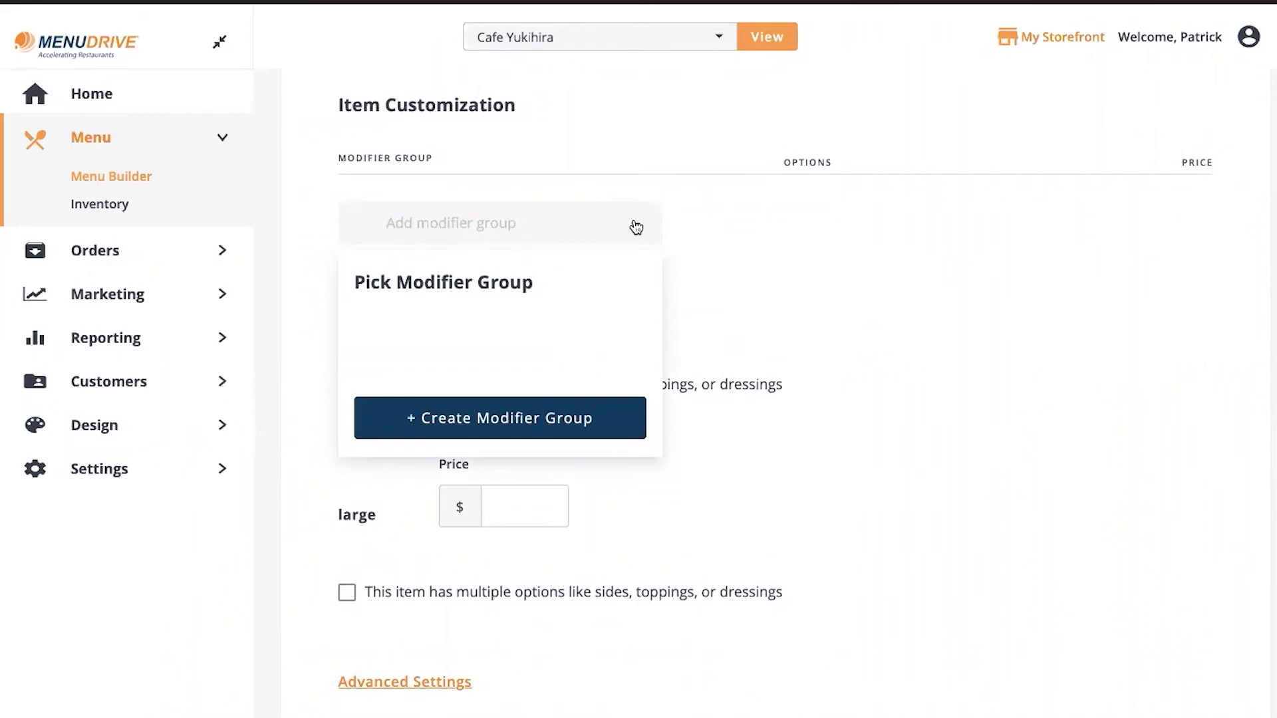
{"action": "left_click", "coordinate": [636, 228]}
Expand the item's advanced settings and review the special instructions, upsell, order quantity, storefront visibility and availability options
{"action": "scroll", "coordinate": [633, 279], "scroll_direction": "down", "scroll_amount": 3}
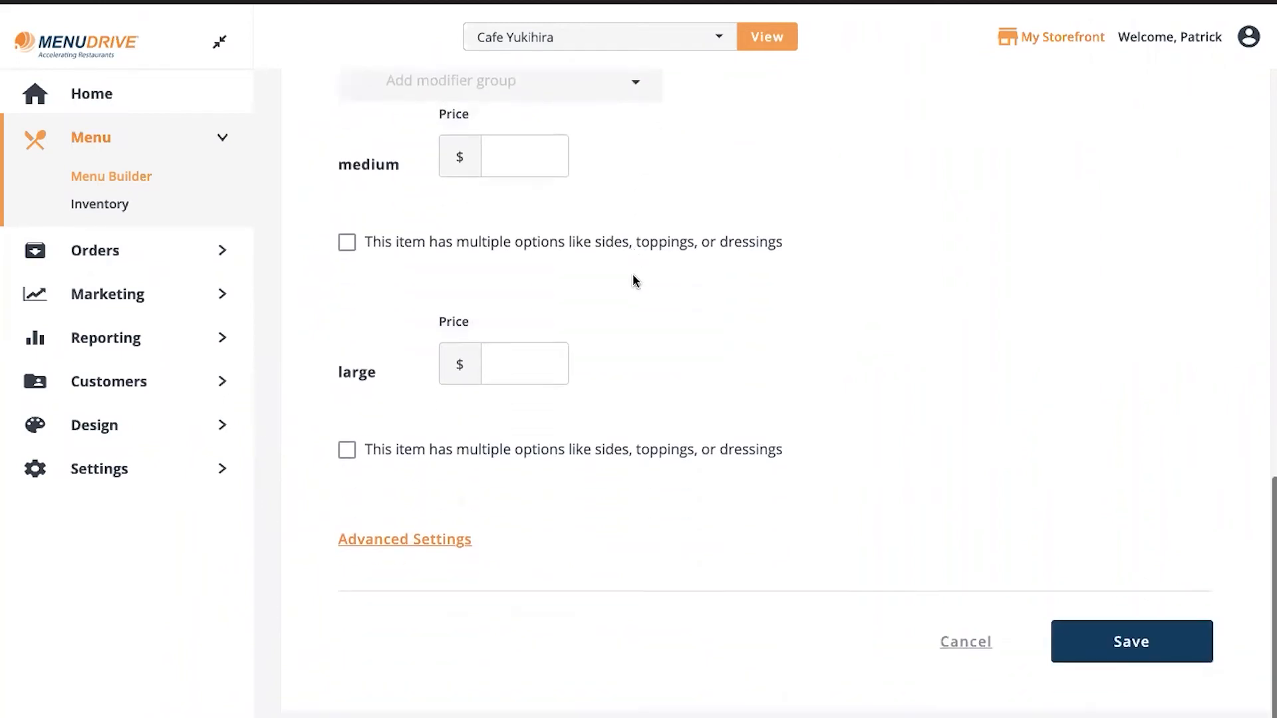
{"action": "left_click", "coordinate": [459, 503]}
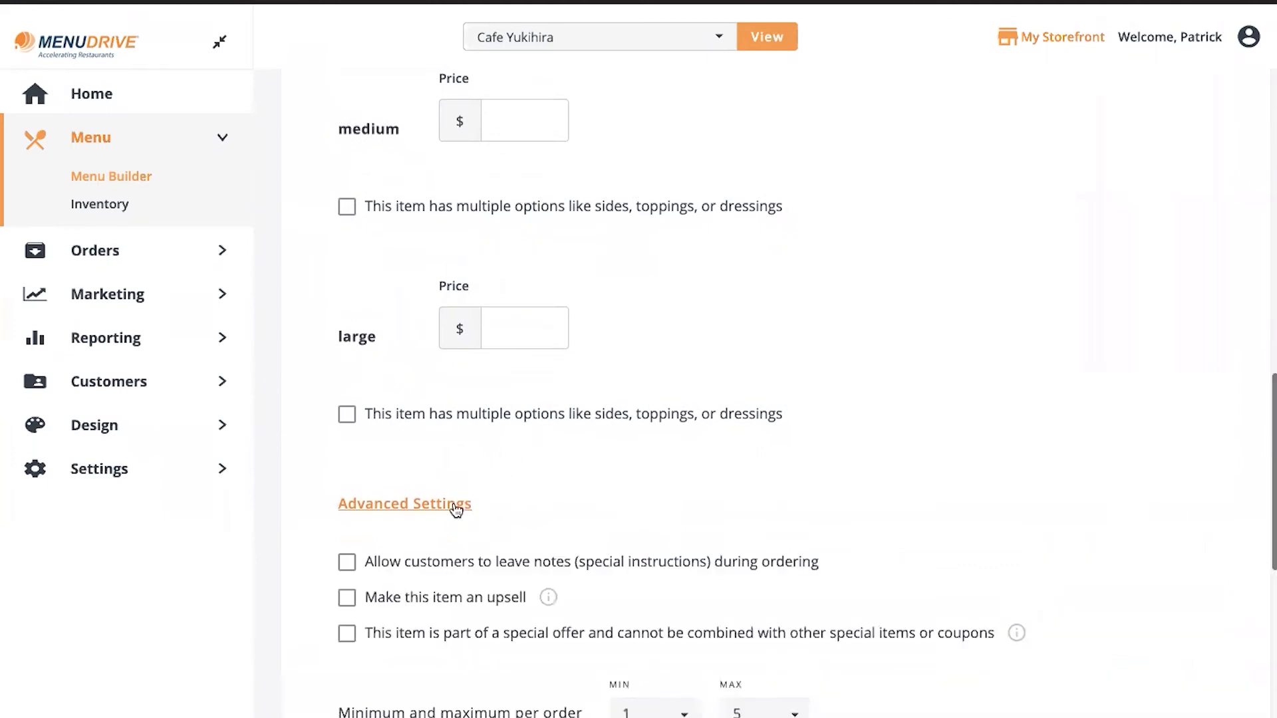
{"action": "scroll", "coordinate": [456, 509], "scroll_direction": "down", "scroll_amount": 1}
{"action": "scroll", "coordinate": [456, 510], "scroll_direction": "down", "scroll_amount": 5}
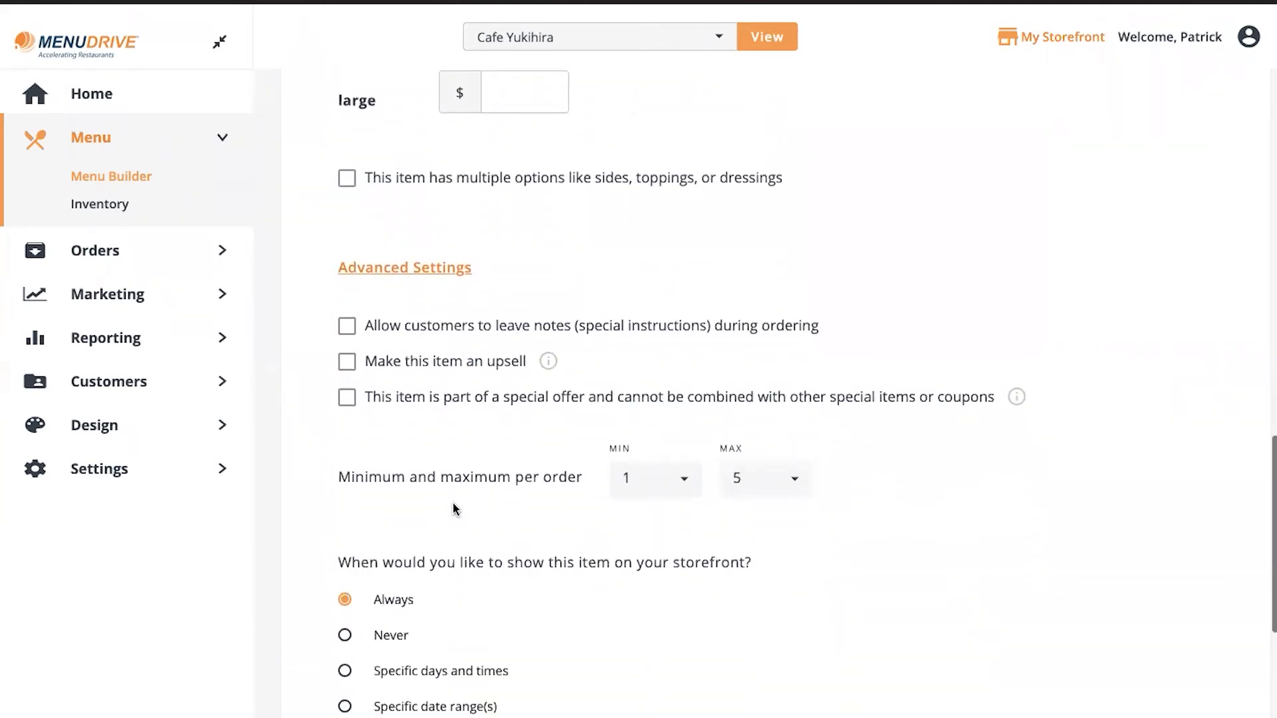
{"action": "scroll", "coordinate": [452, 509], "scroll_direction": "down", "scroll_amount": 1}
{"action": "scroll", "coordinate": [455, 509], "scroll_direction": "down", "scroll_amount": 1}
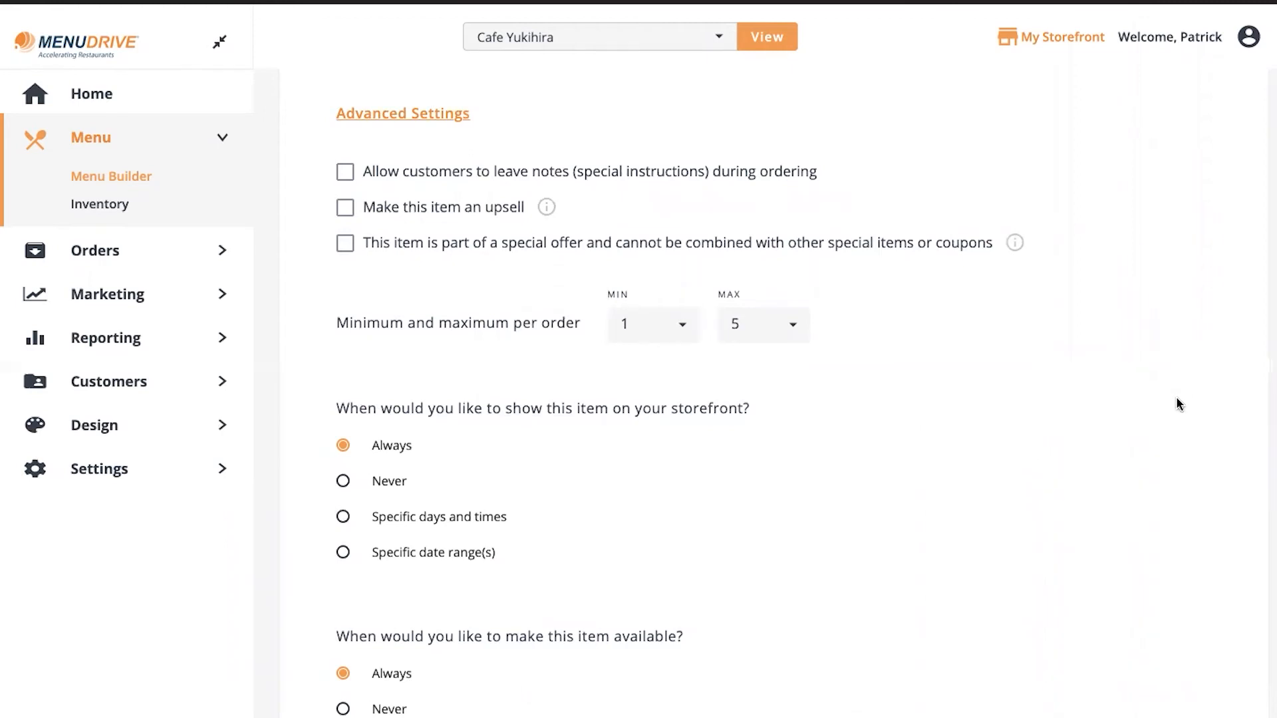
{"action": "scroll", "coordinate": [1178, 404], "scroll_direction": "down", "scroll_amount": 2}
{"action": "scroll", "coordinate": [1178, 404], "scroll_direction": "down", "scroll_amount": 3}
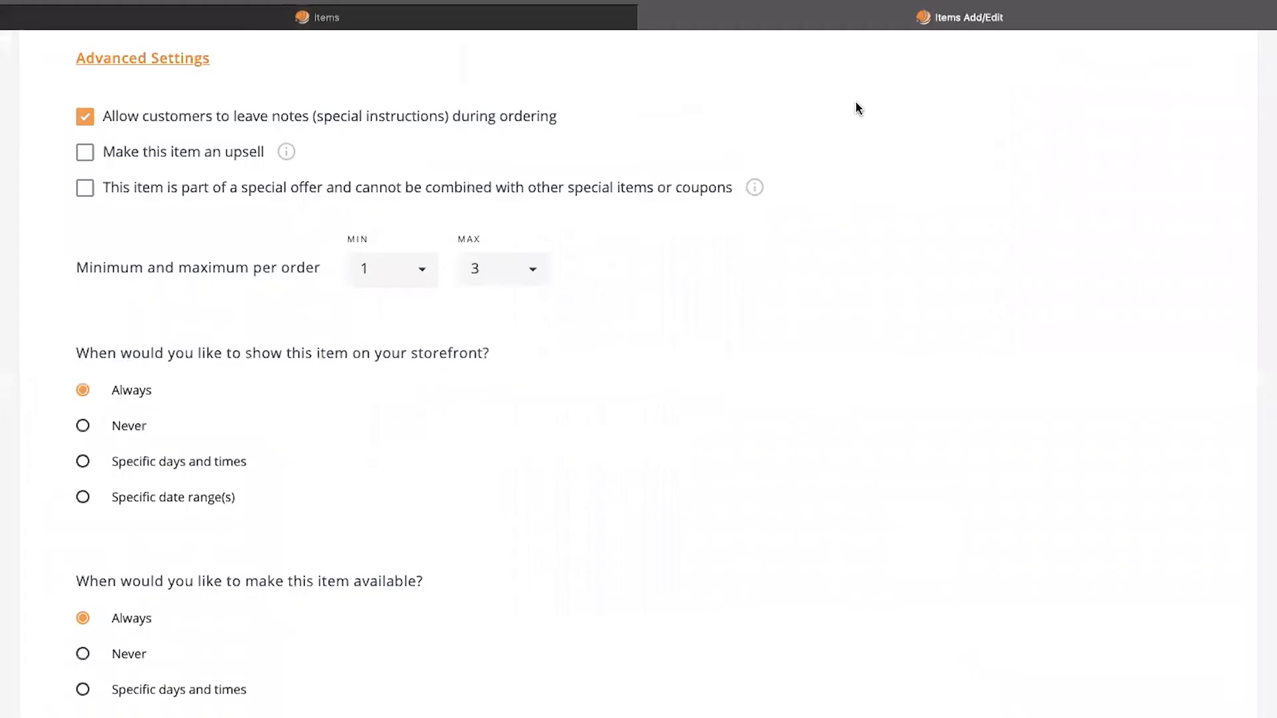
Review the item's availability and Lavu POS sync options, and save the item
{"action": "scroll", "coordinate": [856, 108], "scroll_direction": "down", "scroll_amount": 5}
{"action": "scroll", "coordinate": [857, 108], "scroll_direction": "down", "scroll_amount": 4}
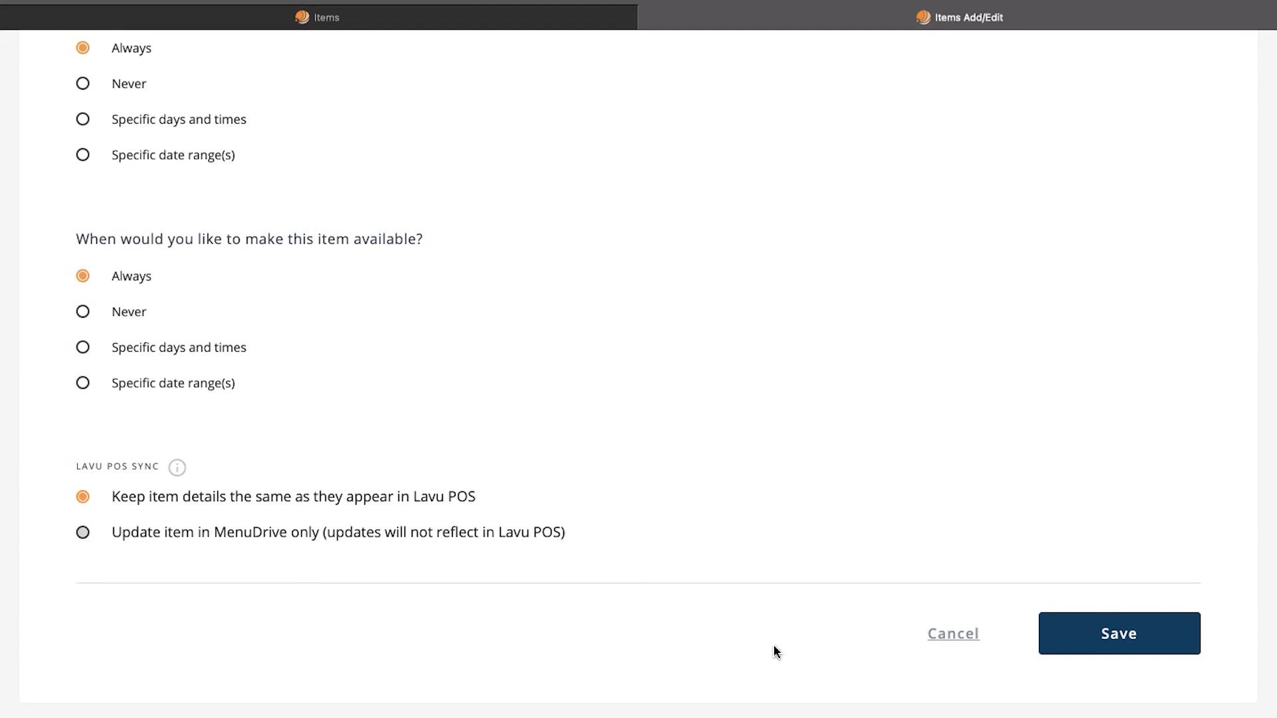
{"action": "scroll", "coordinate": [1269, 433], "scroll_direction": "up", "scroll_amount": 1}
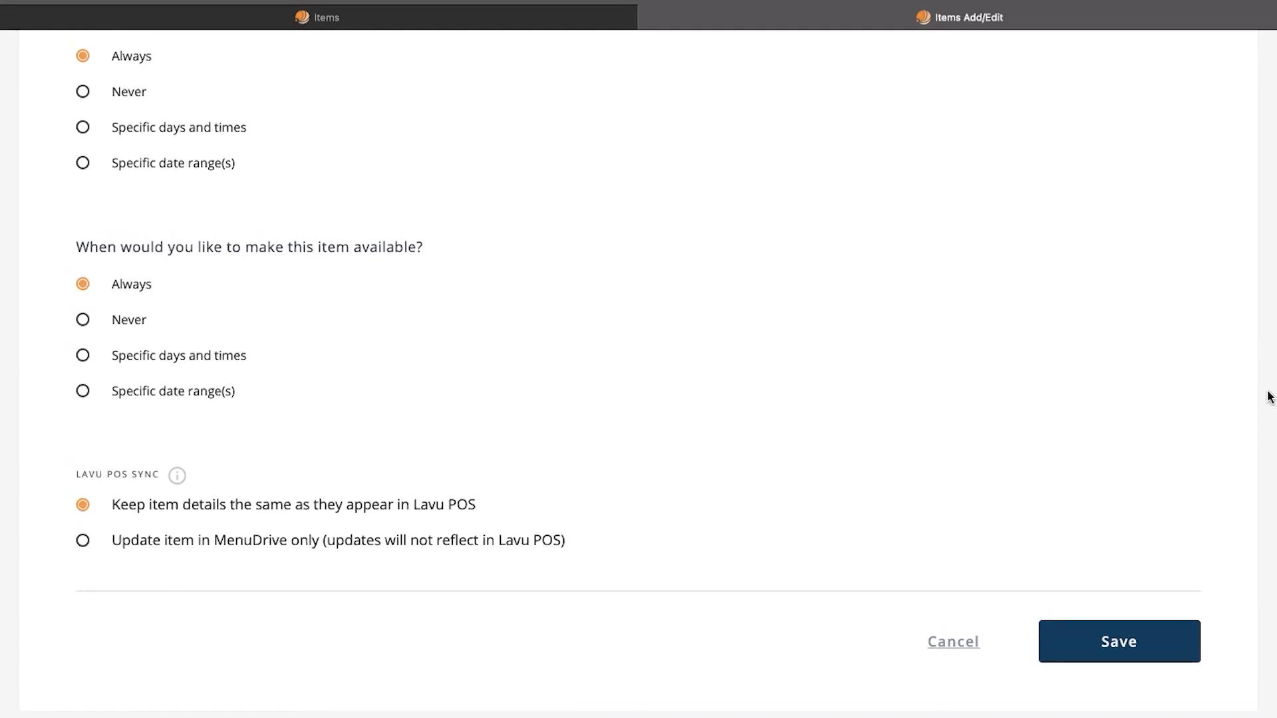
{"action": "left_click", "coordinate": [1119, 642]}
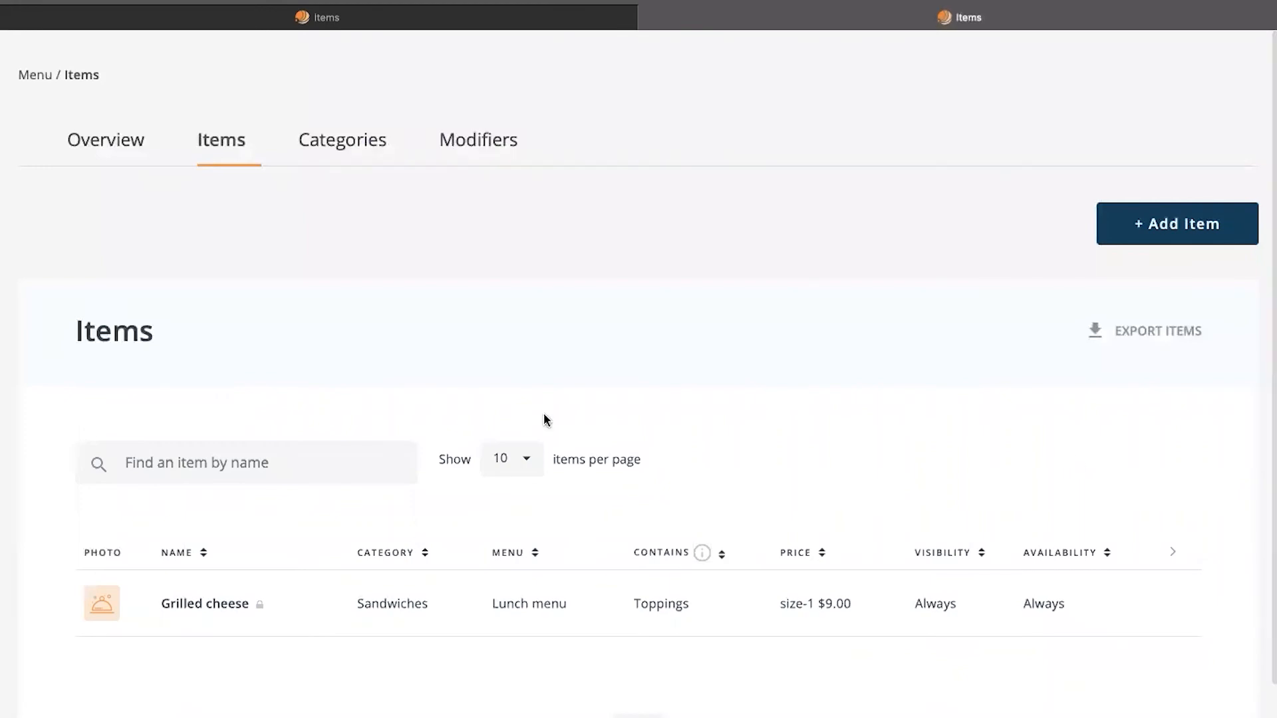
Unlock the Grilled cheese item in the Items list
{"action": "scroll", "coordinate": [282, 585], "scroll_direction": "down", "scroll_amount": 2}
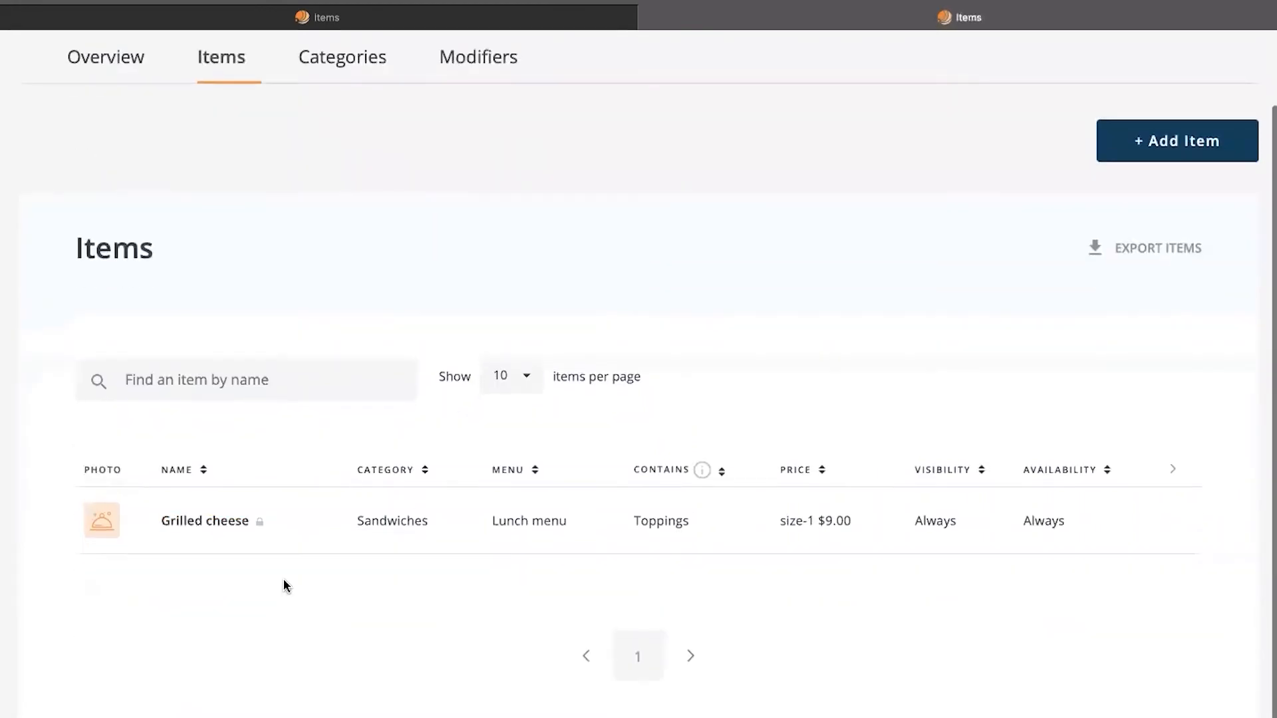
{"action": "left_click", "coordinate": [260, 523]}
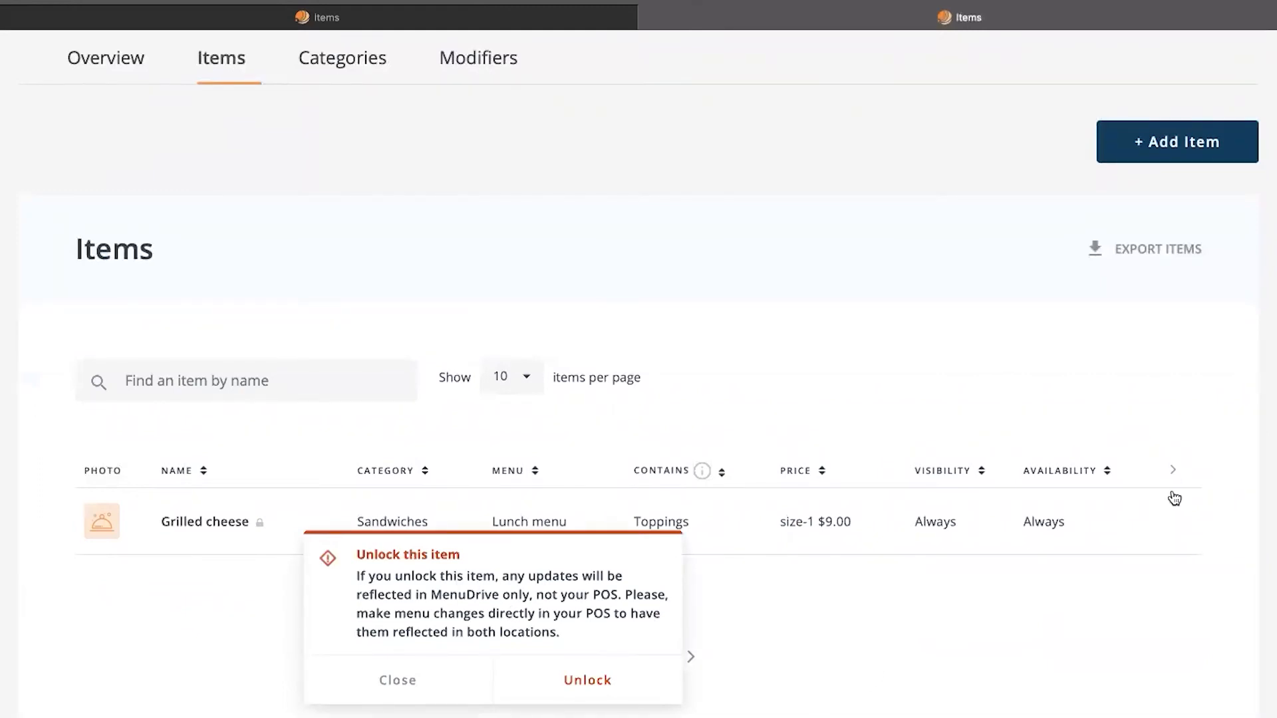
{"action": "left_click", "coordinate": [616, 673]}
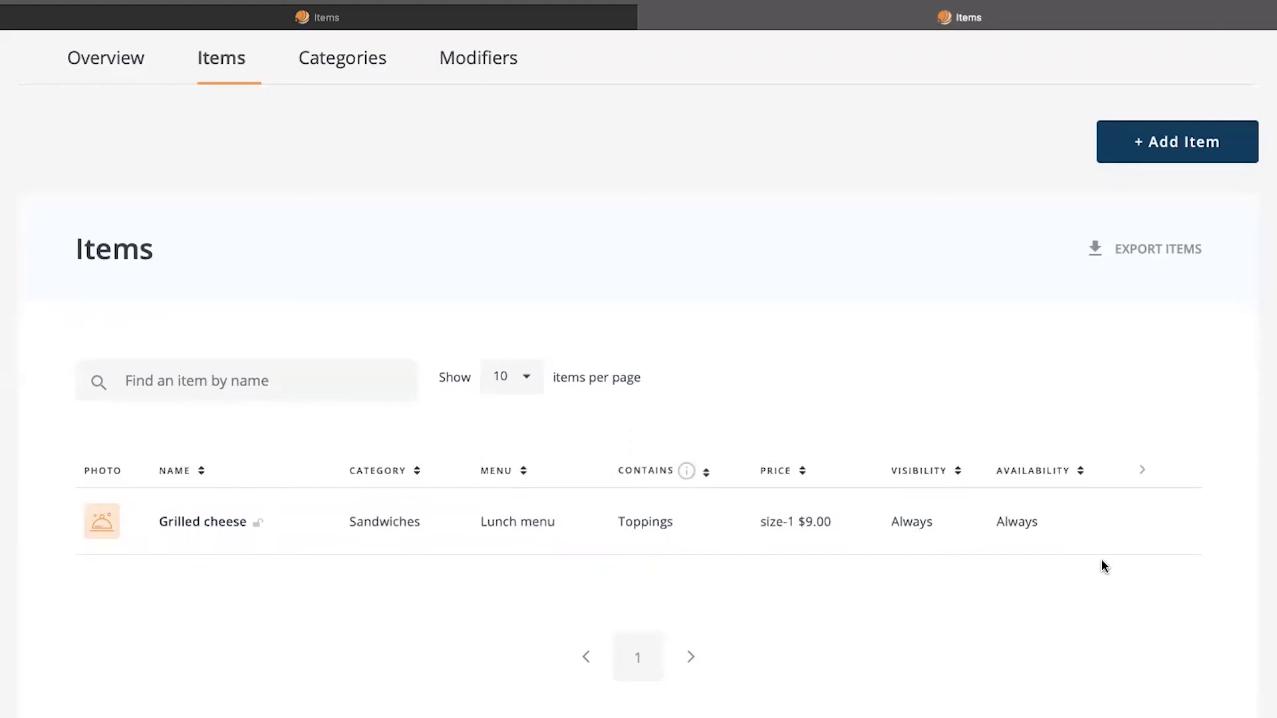
Open the Grilled cheese item for editing and review its price, advanced settings and Lavu POS sync options
{"action": "mouse_move", "coordinate": [1129, 533]}
{"action": "left_click", "coordinate": [1151, 526]}
{"action": "scroll", "coordinate": [1021, 540], "scroll_direction": "down", "scroll_amount": 10}
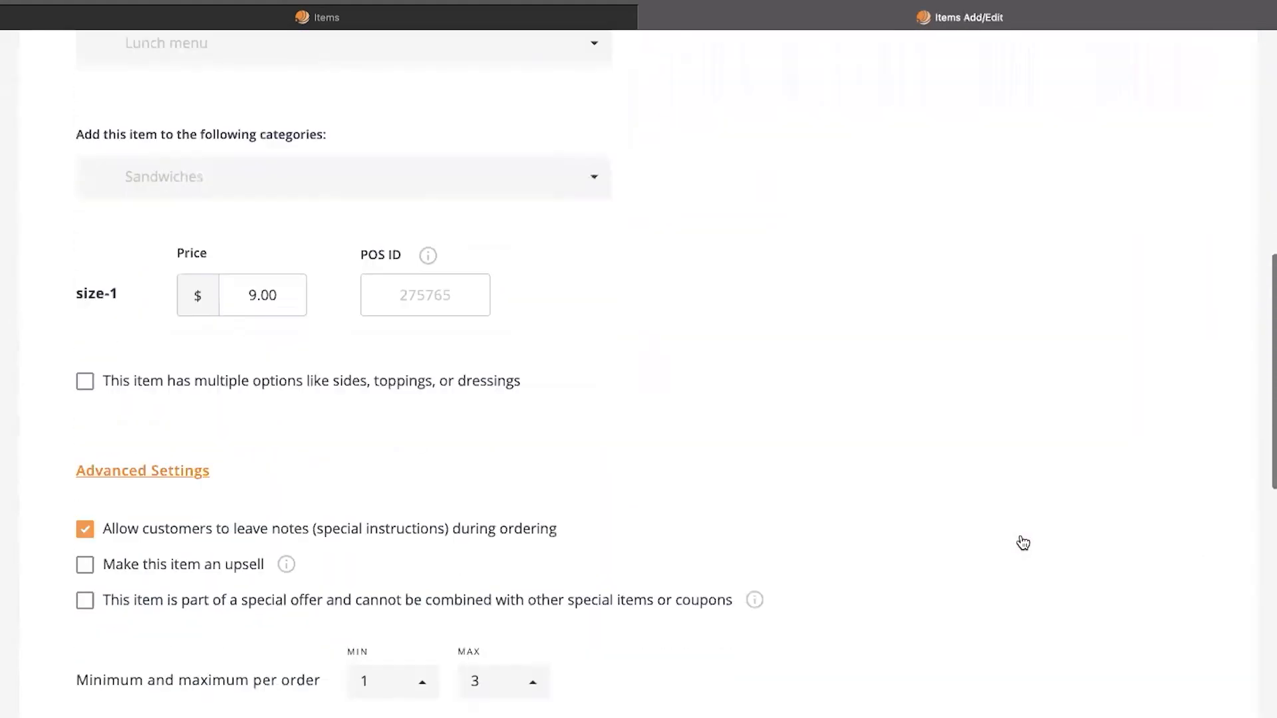
{"action": "scroll", "coordinate": [1022, 541], "scroll_direction": "down", "scroll_amount": 12}
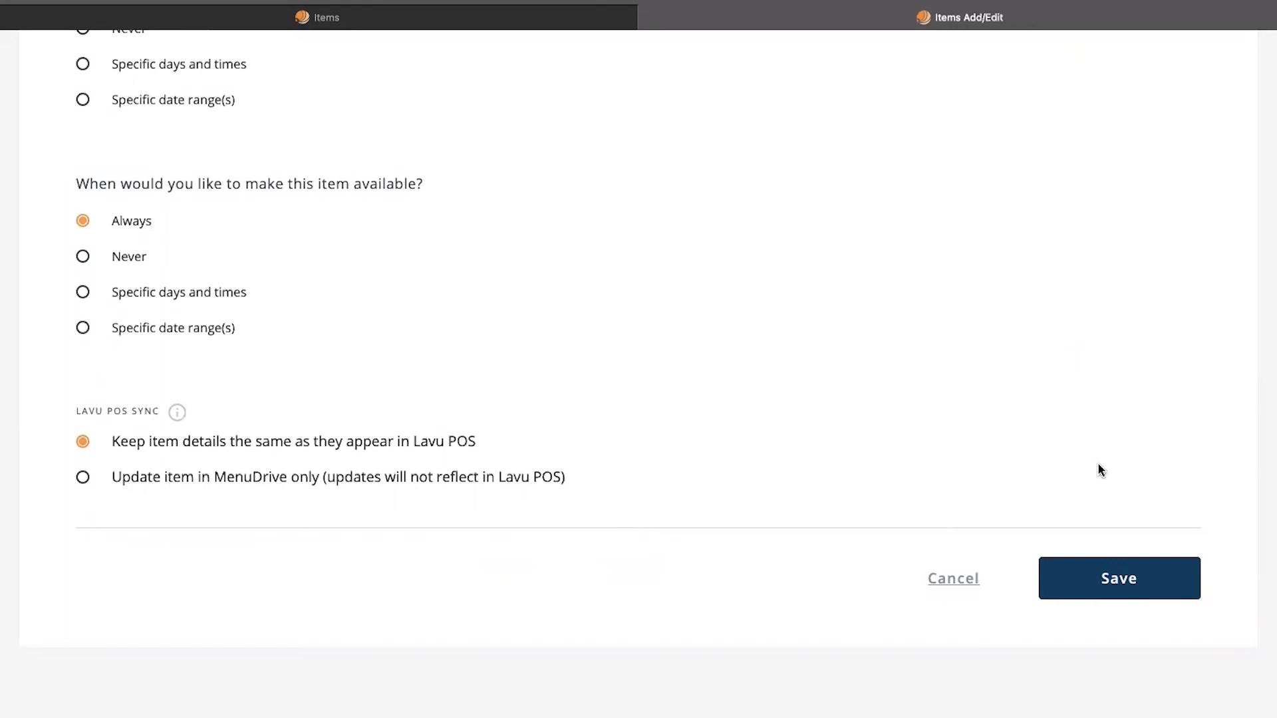
{"action": "scroll", "coordinate": [1100, 471], "scroll_direction": "down", "scroll_amount": 2}
{"action": "scroll", "coordinate": [1093, 439], "scroll_direction": "up", "scroll_amount": 10}
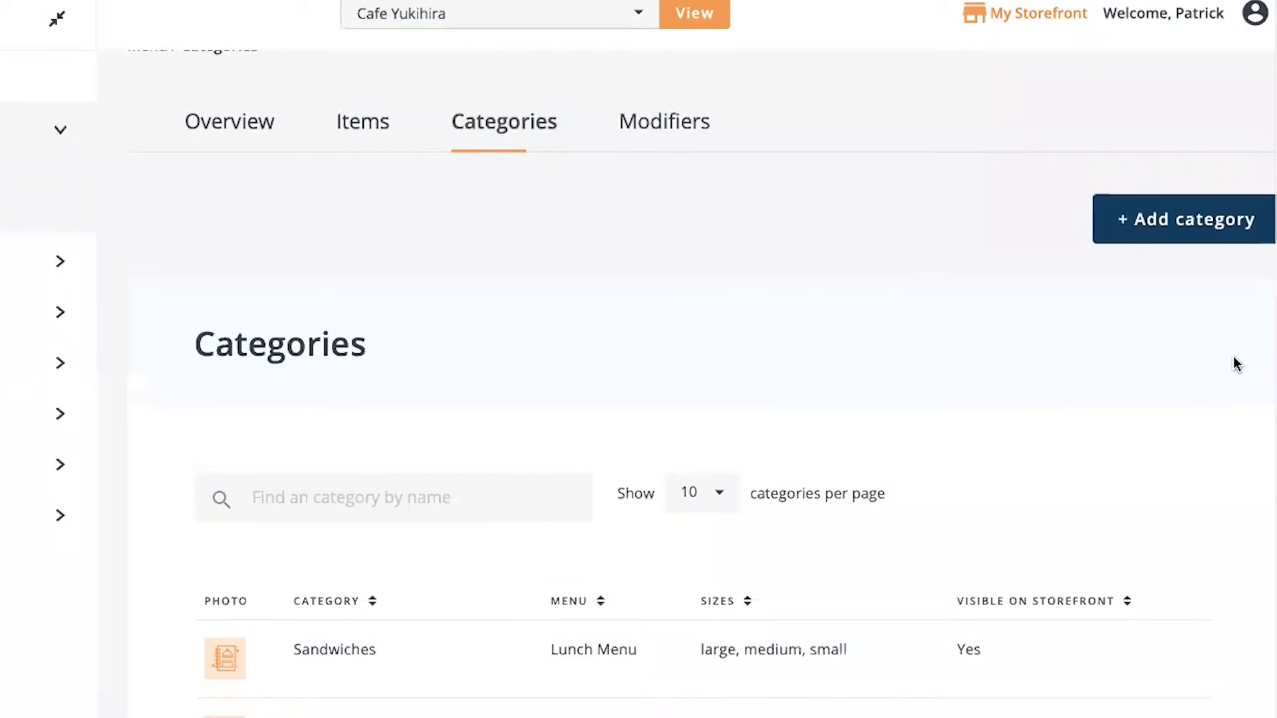
Add a category named "Deli sandwiches" with the description "Fresh-made deli sandwiches"
{"action": "scroll", "coordinate": [1233, 357], "scroll_direction": "up", "scroll_amount": 1}
{"action": "left_click", "coordinate": [1179, 241]}
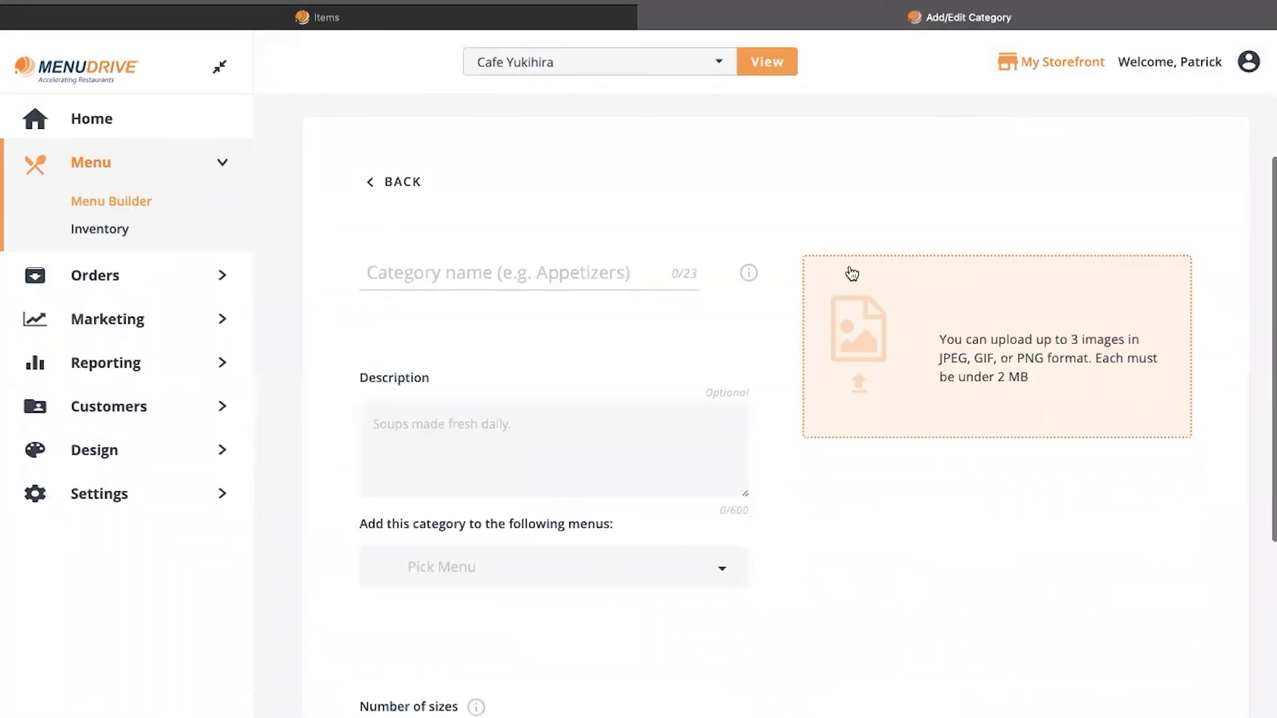
{"action": "left_click", "coordinate": [552, 273]}
{"action": "type", "text": "Deli sandwiches"}
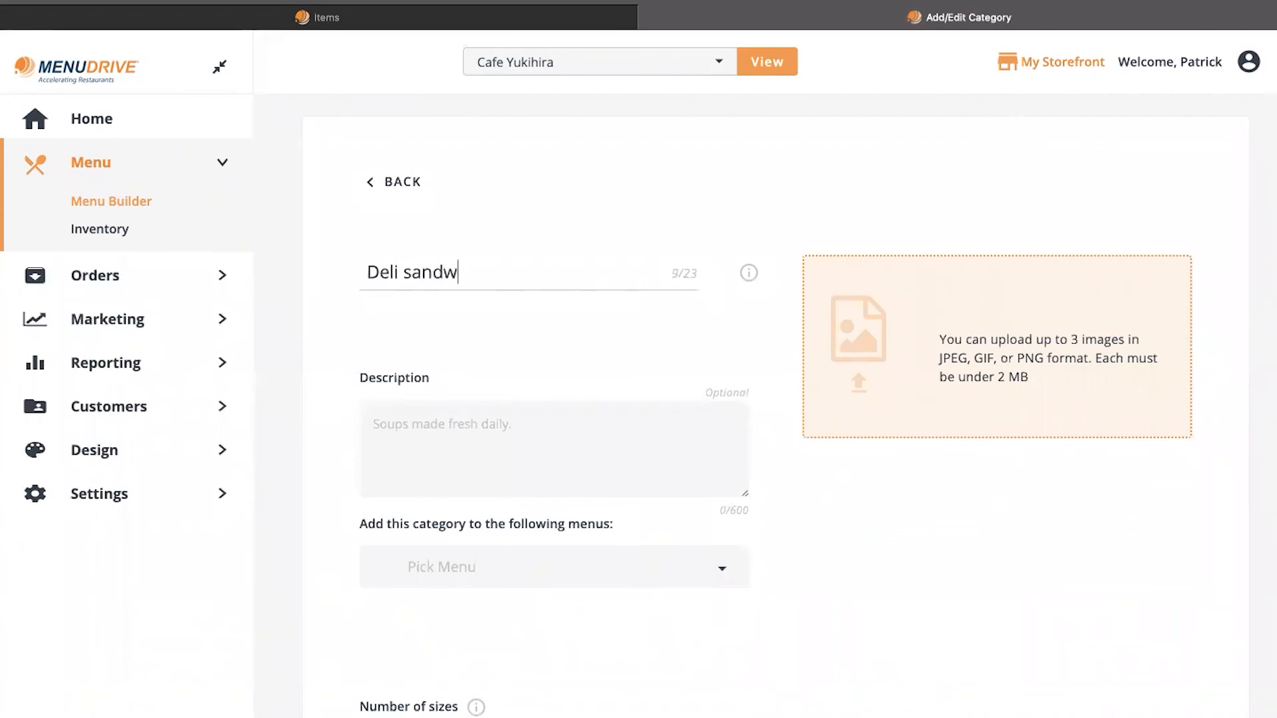
{"action": "left_click", "coordinate": [464, 446]}
{"action": "type", "text": "Fresh-ma"}
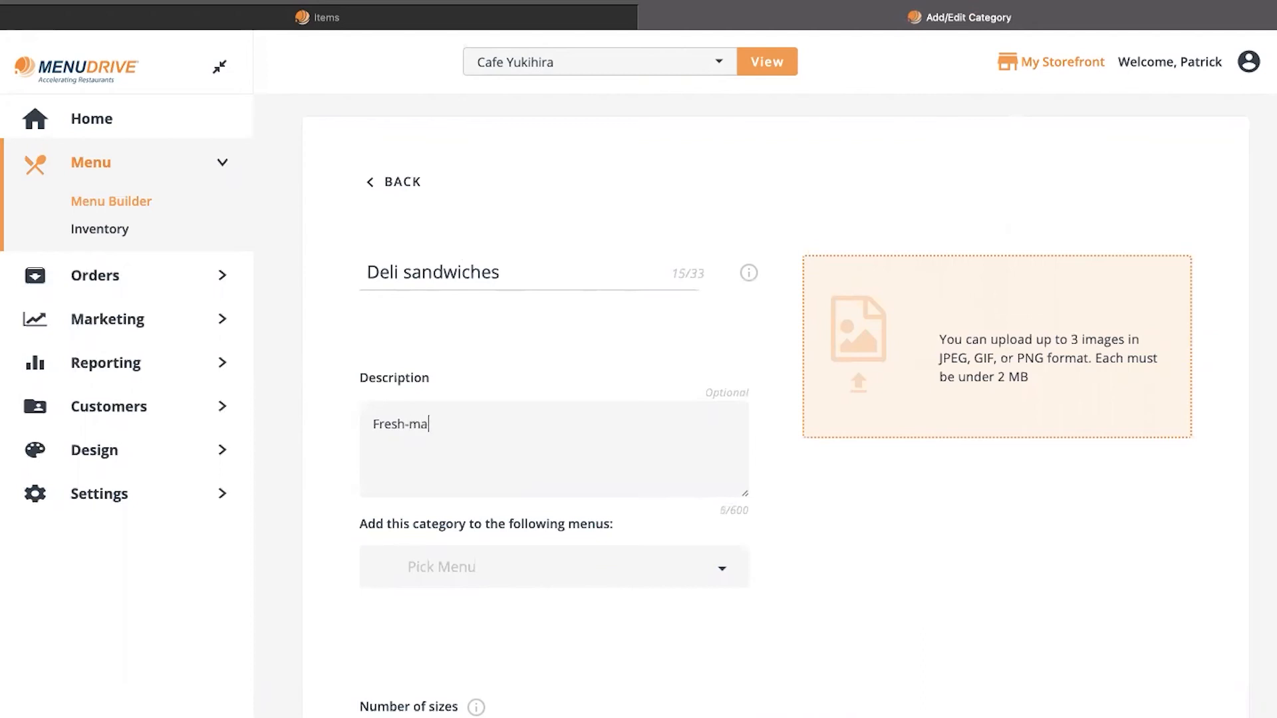
{"action": "type", "text": "de deli sandwiches"}
Assign the Deli sandwiches category to the Lunch Menu
{"action": "scroll", "coordinate": [632, 480], "scroll_direction": "down", "scroll_amount": 2}
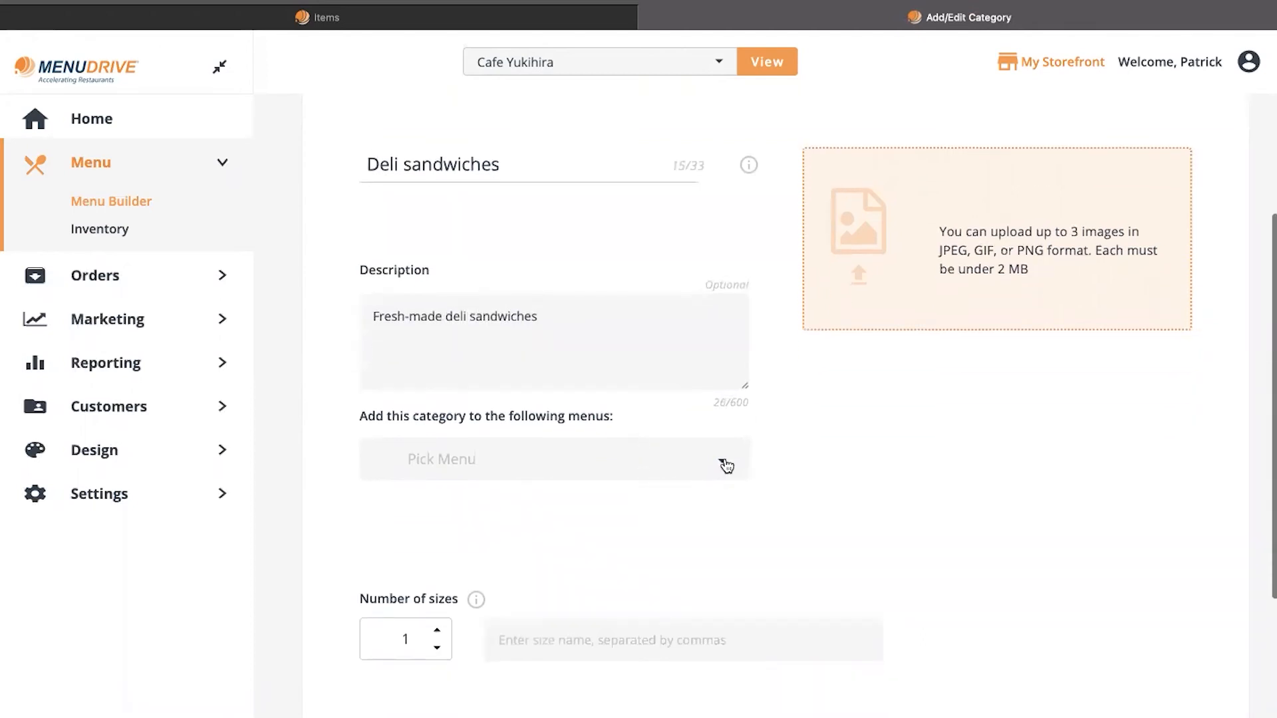
{"action": "left_click", "coordinate": [727, 465]}
{"action": "left_click", "coordinate": [574, 559]}
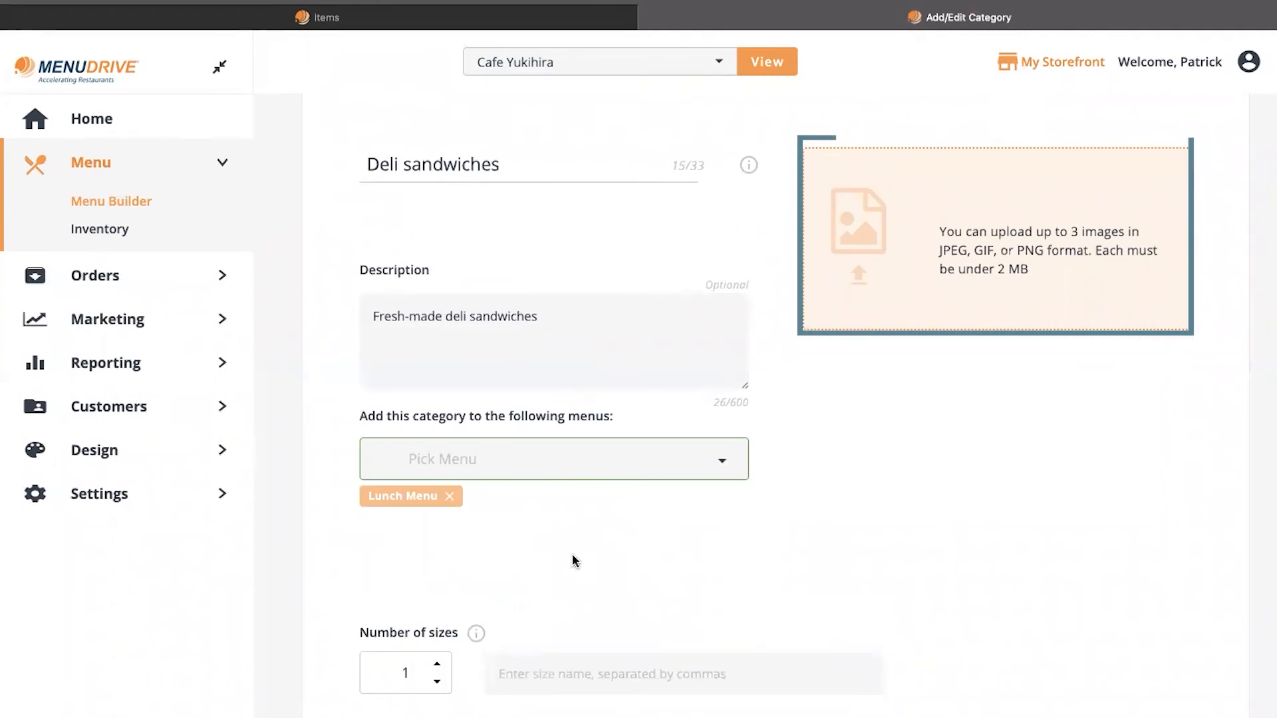
Set the category's number of sizes to 3 and name them small, medium and large
{"action": "scroll", "coordinate": [573, 561], "scroll_direction": "down", "scroll_amount": 1}
{"action": "scroll", "coordinate": [573, 561], "scroll_direction": "down", "scroll_amount": 2}
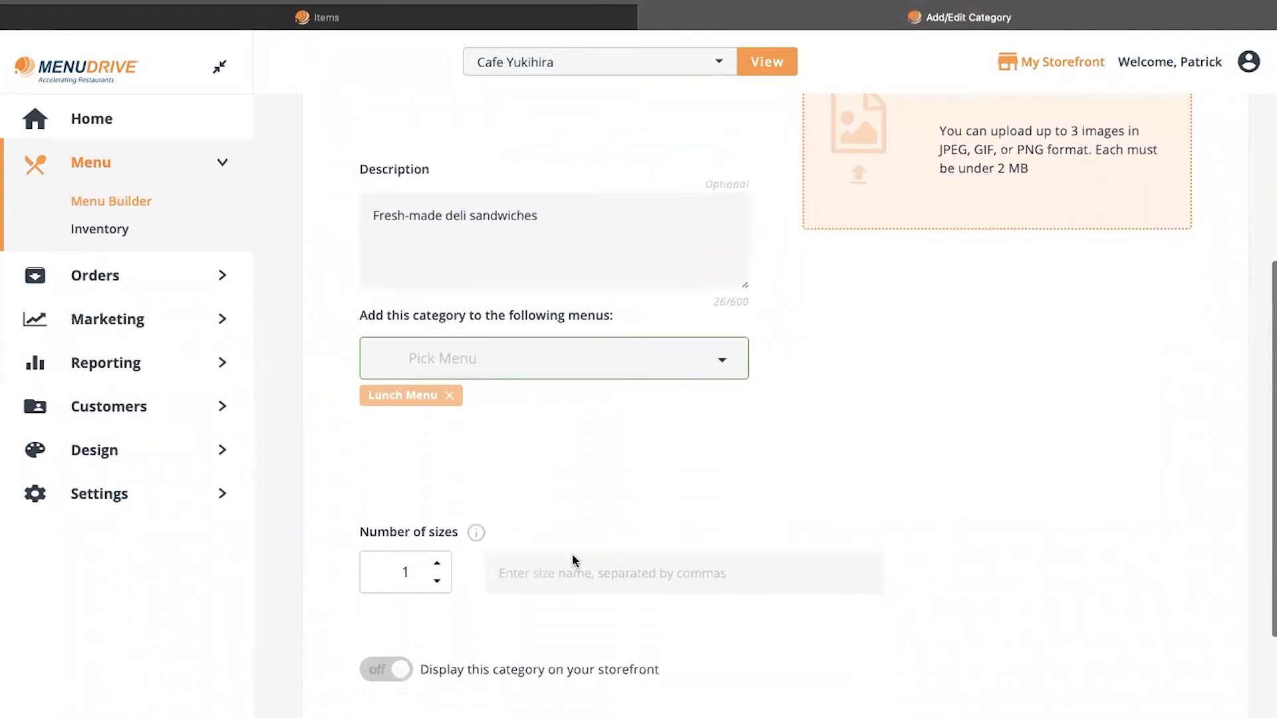
{"action": "scroll", "coordinate": [573, 557], "scroll_direction": "down", "scroll_amount": 4}
{"action": "left_click", "coordinate": [437, 387]}
{"action": "left_click", "coordinate": [437, 387]}
{"action": "left_click", "coordinate": [502, 397]}
{"action": "type", "text": "small, medium,"}
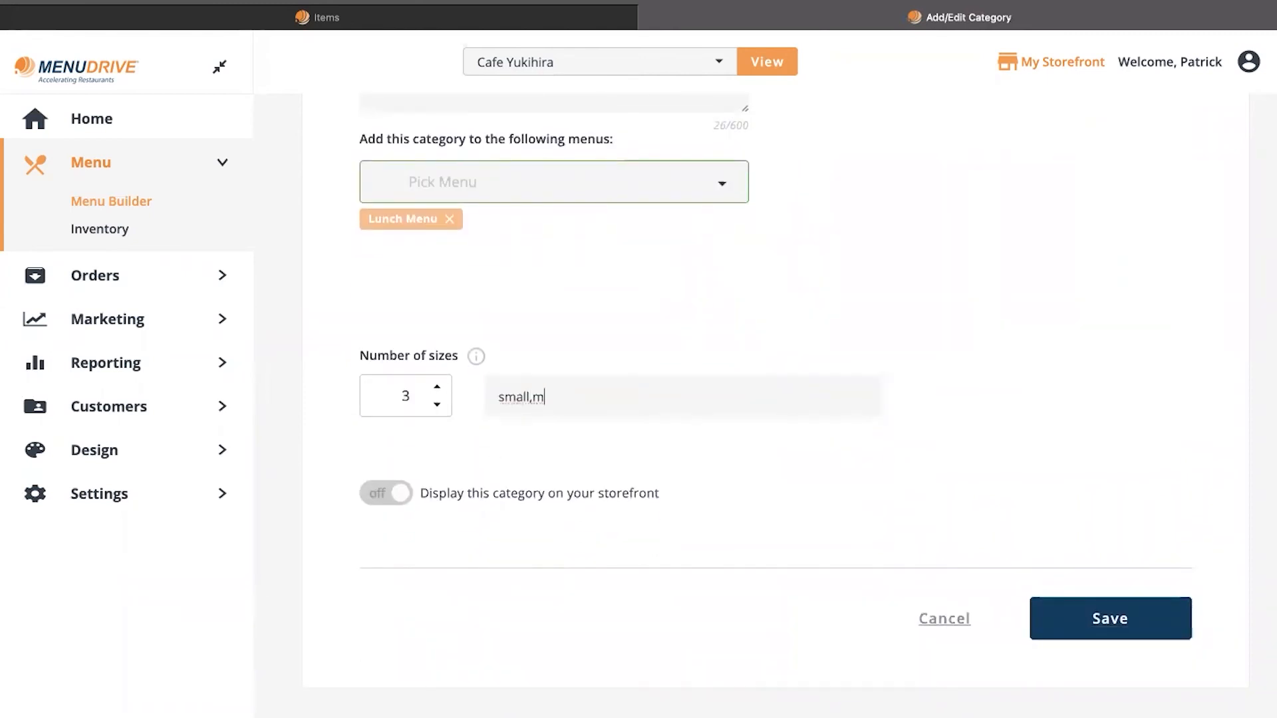
{"action": "type", "text": "large"}
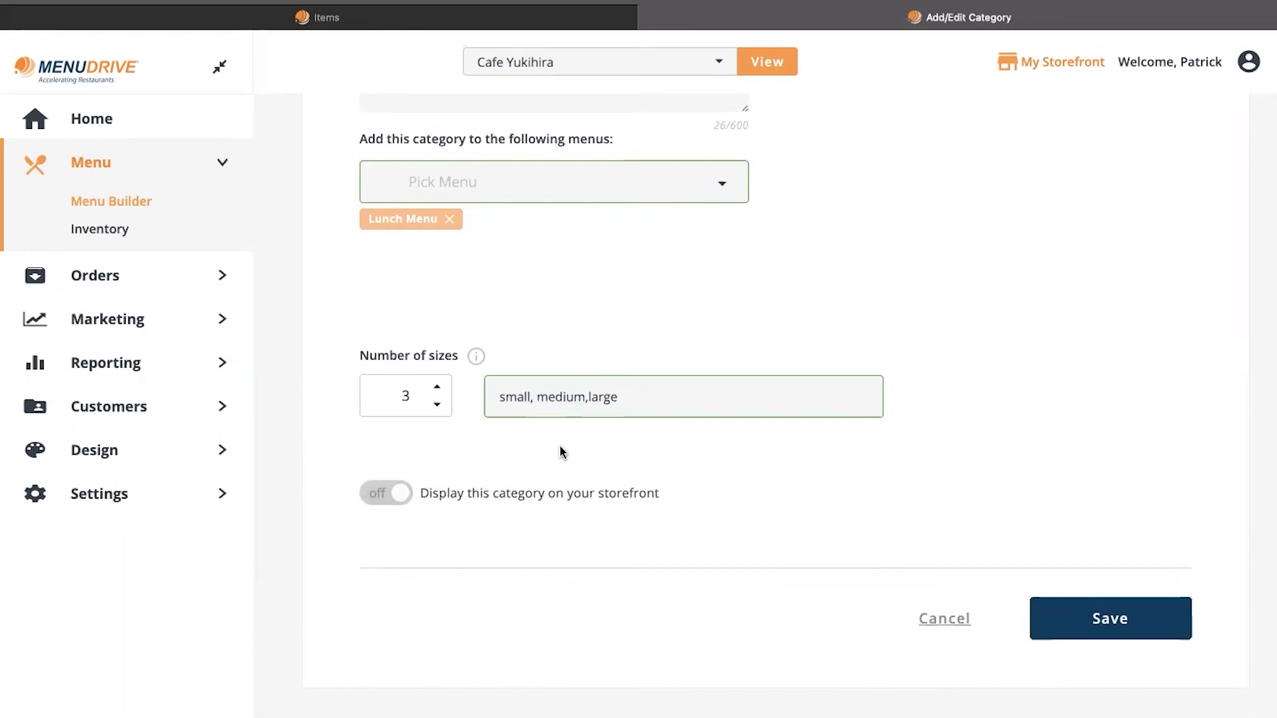
Enable displaying the category on the storefront and save it
{"action": "scroll", "coordinate": [560, 444], "scroll_direction": "down", "scroll_amount": 1}
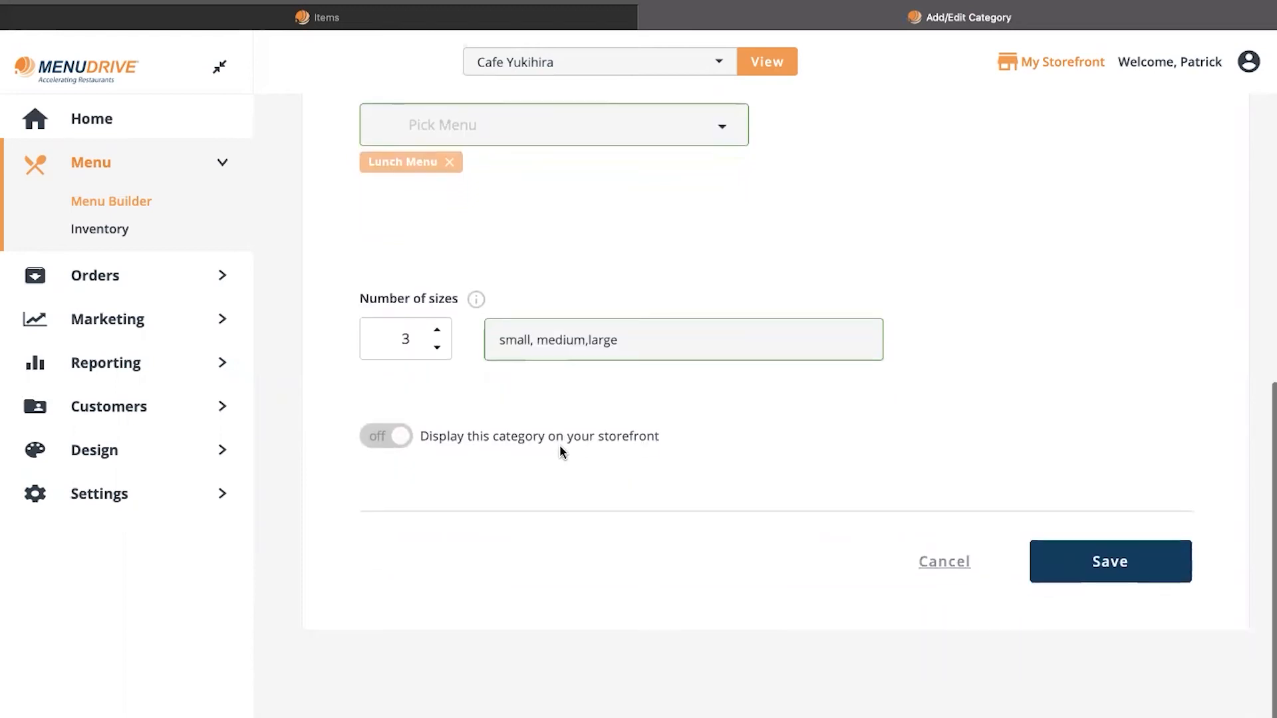
{"action": "left_click", "coordinate": [384, 442]}
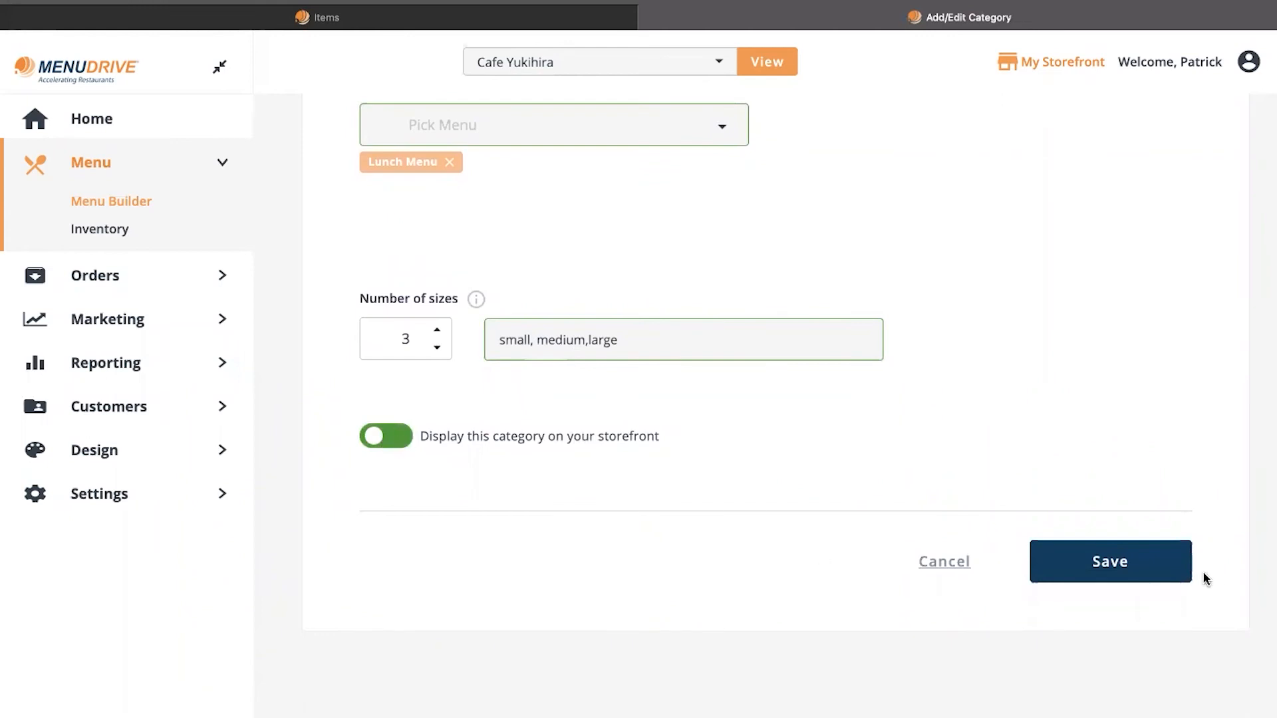
{"action": "left_click", "coordinate": [1160, 571]}
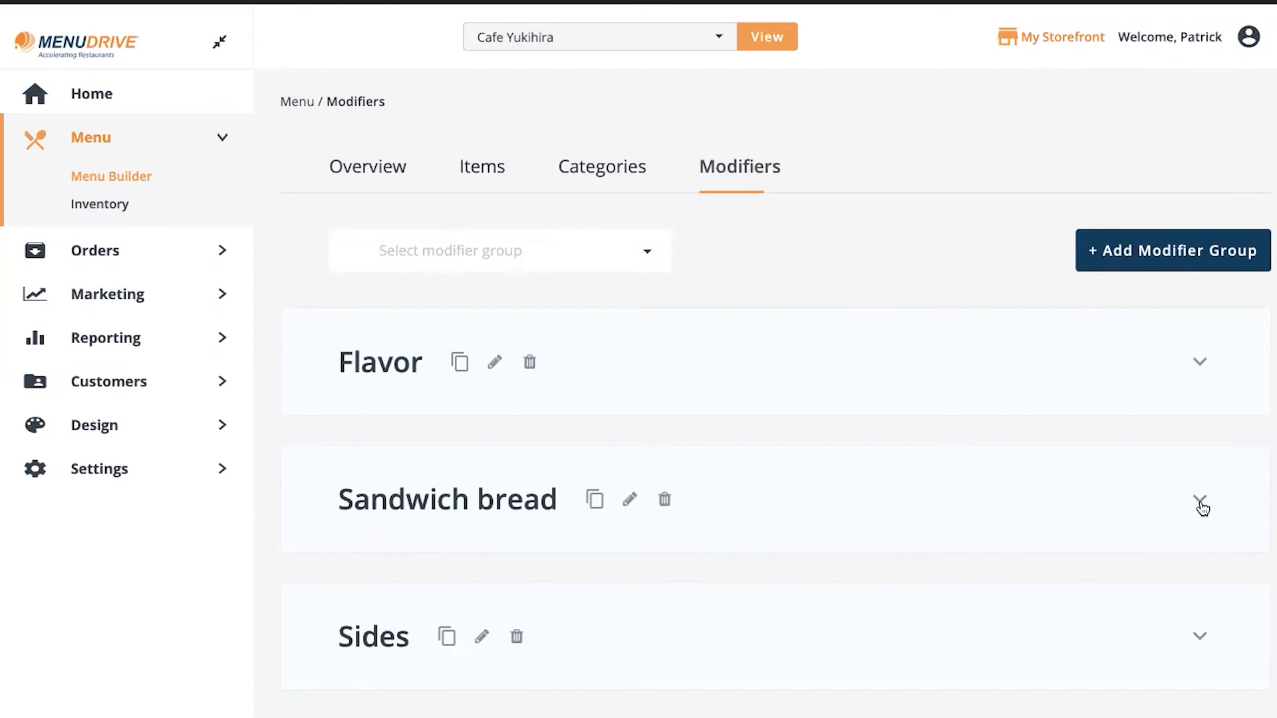
Expand the Sides modifier group and look over its options section
{"action": "left_click", "coordinate": [1199, 639]}
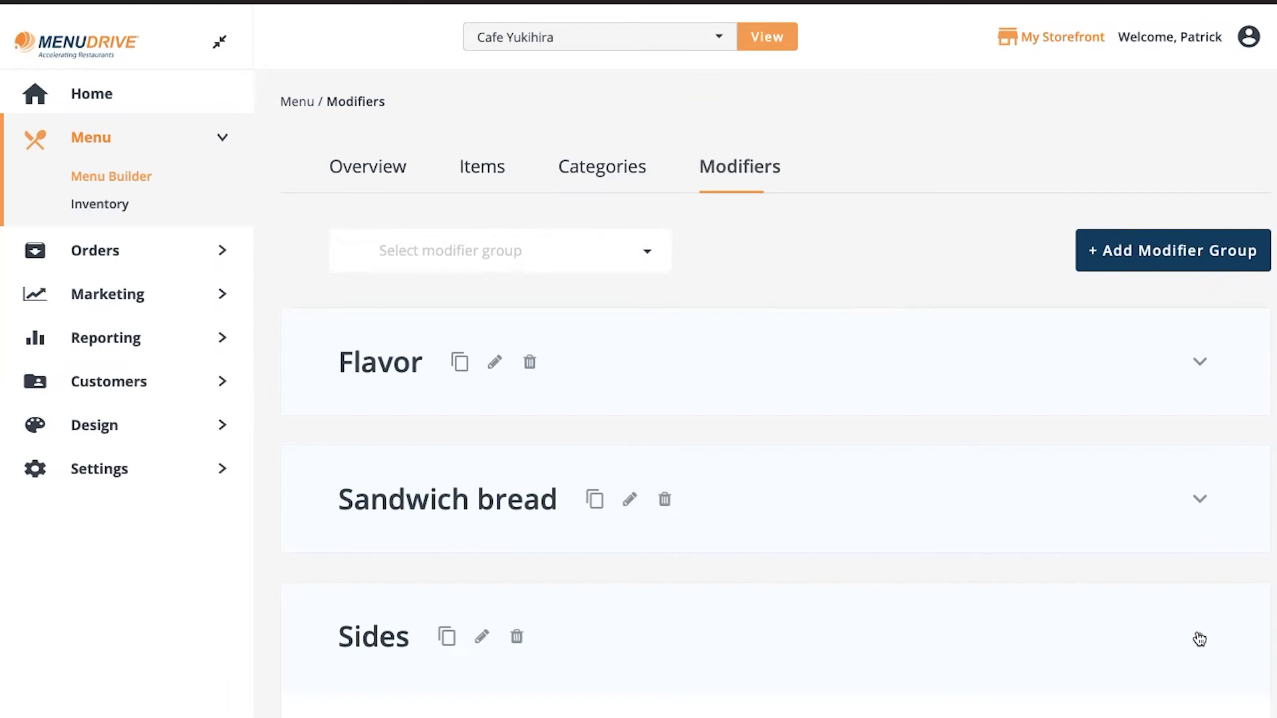
{"action": "scroll", "coordinate": [1200, 638], "scroll_direction": "down", "scroll_amount": 2}
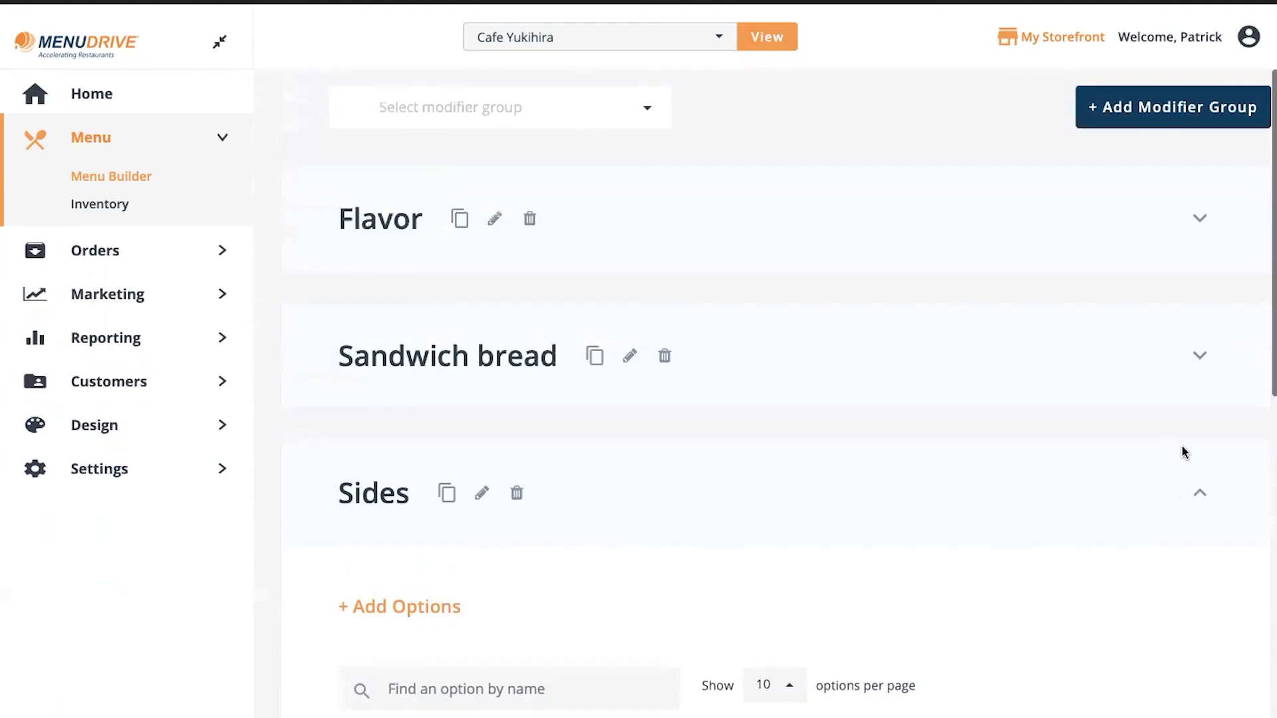
{"action": "scroll", "coordinate": [1183, 451], "scroll_direction": "up", "scroll_amount": 3}
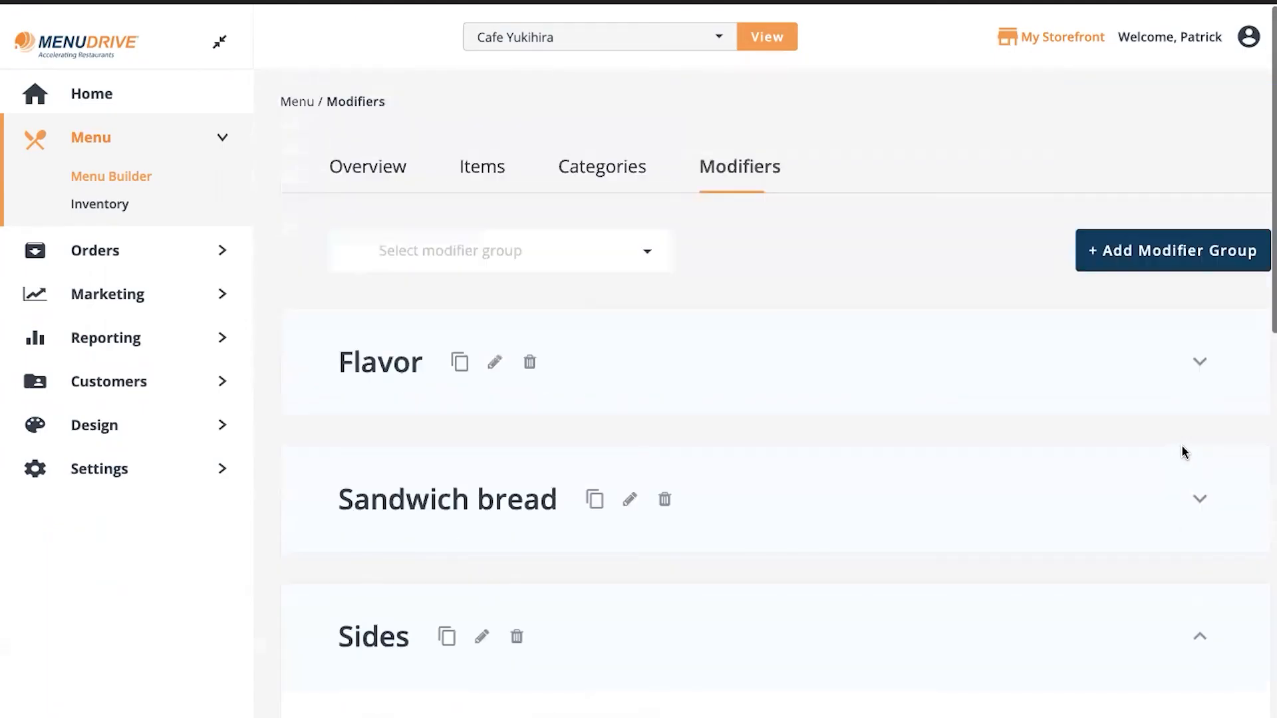
Start a new modifier group named "Sandwich sides"
{"action": "left_click", "coordinate": [1192, 265]}
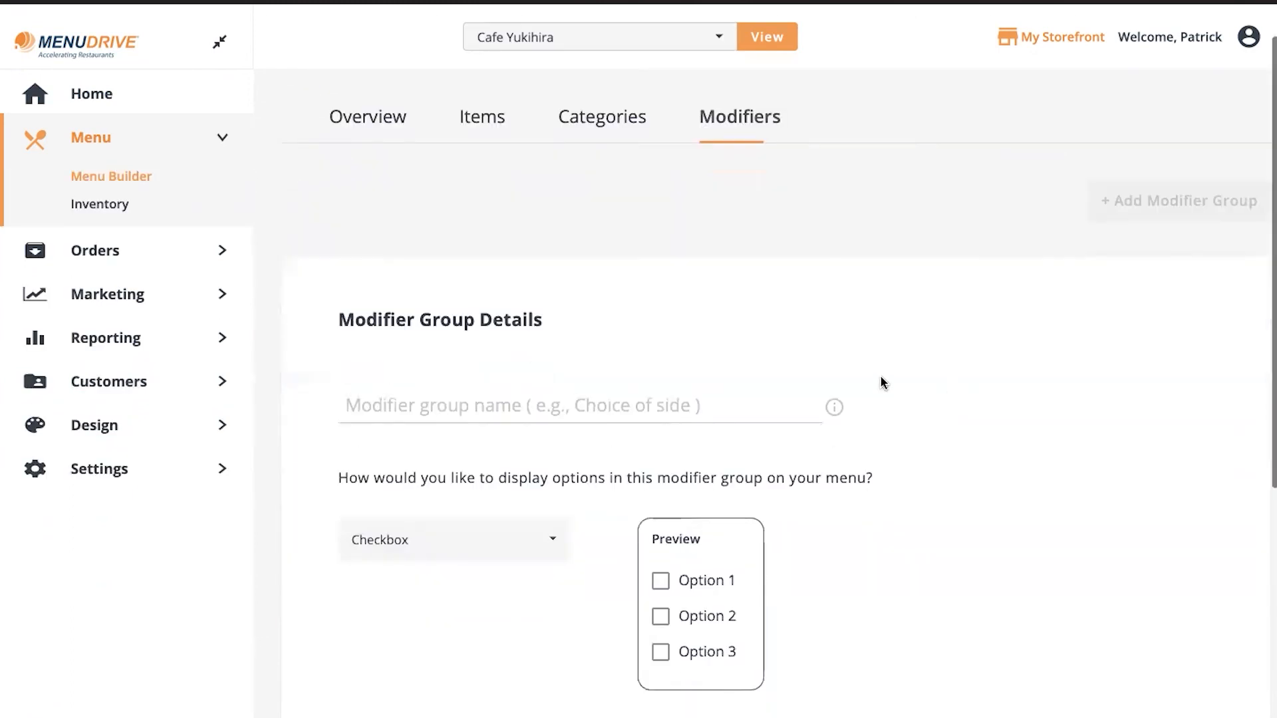
{"action": "left_click", "coordinate": [633, 365]}
{"action": "type", "text": "Sandwich sides"}
Try the Radio button, Dropdown and Quantity sign display types for the modifier group's options and compare their previews
{"action": "scroll", "coordinate": [559, 291], "scroll_direction": "down", "scroll_amount": 3}
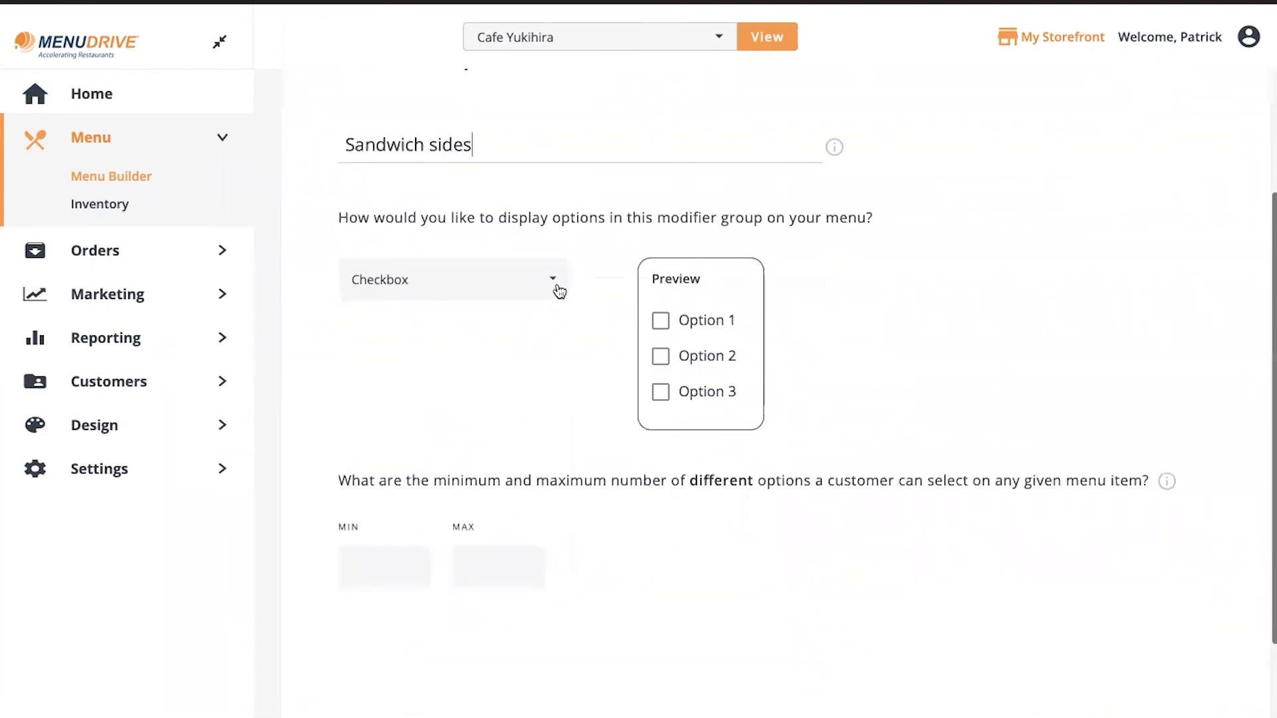
{"action": "scroll", "coordinate": [558, 289], "scroll_direction": "down", "scroll_amount": 1}
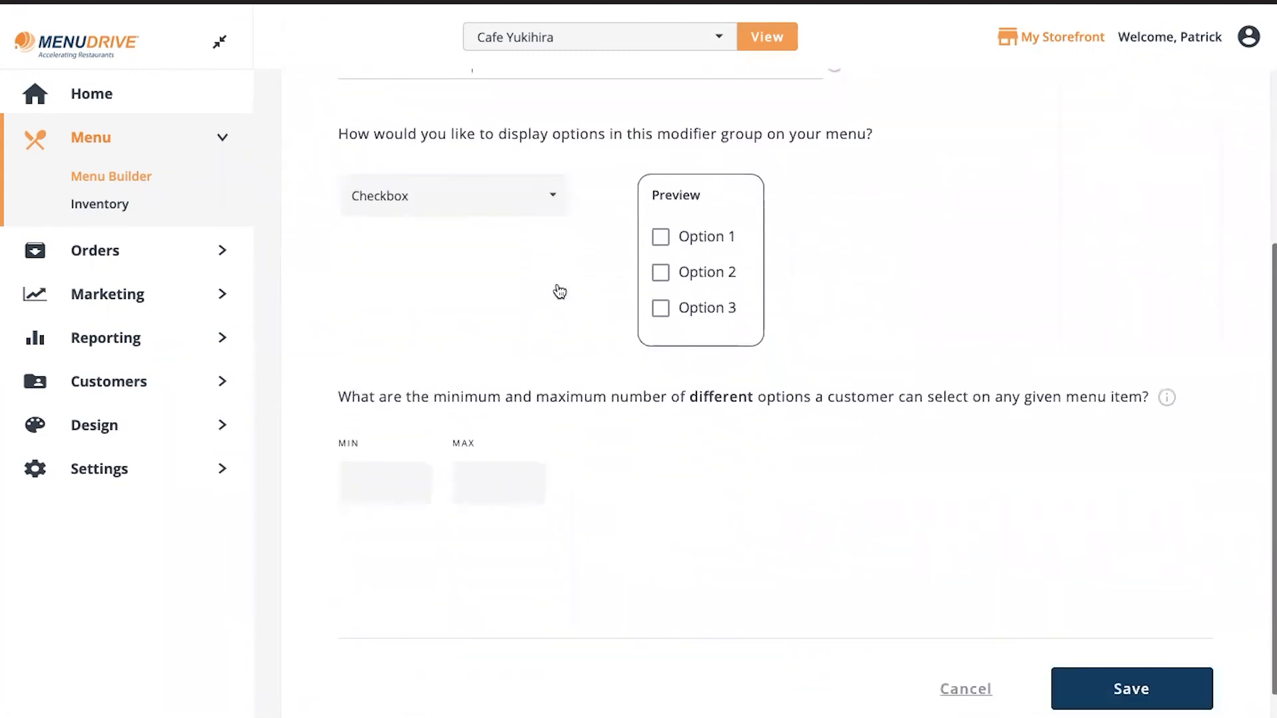
{"action": "left_click", "coordinate": [556, 205]}
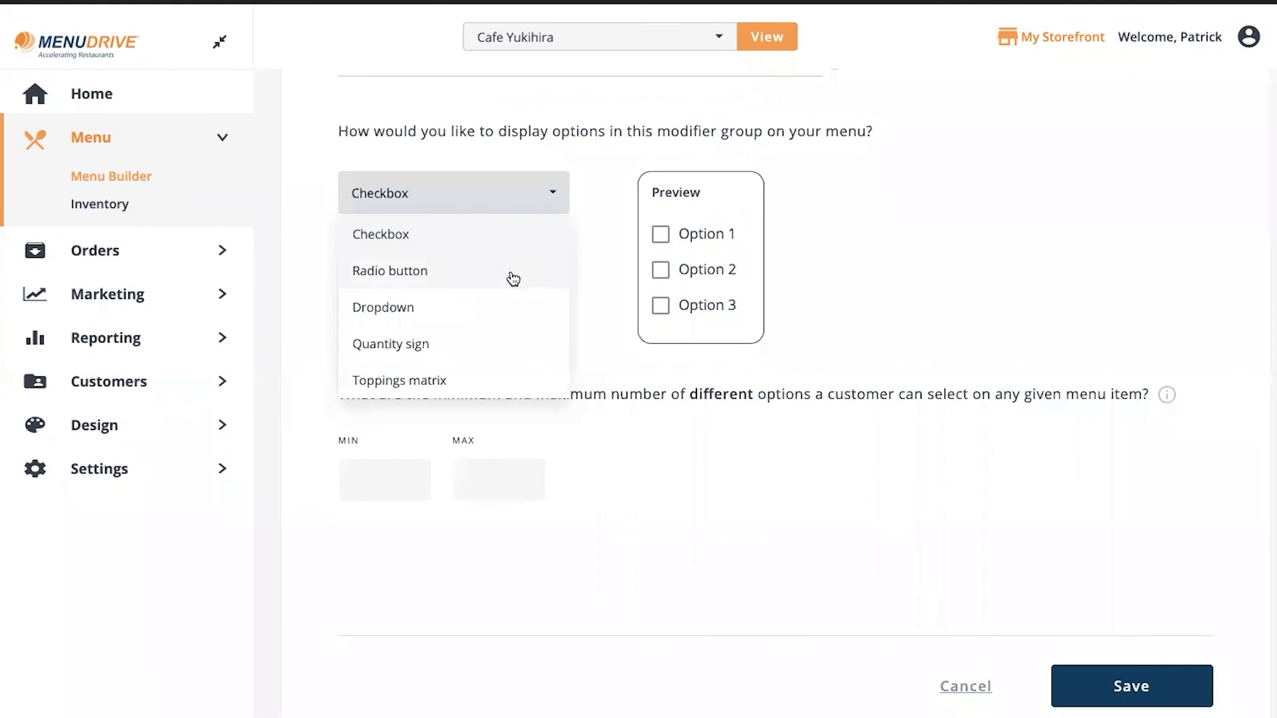
{"action": "left_click", "coordinate": [513, 273]}
{"action": "left_click", "coordinate": [541, 343]}
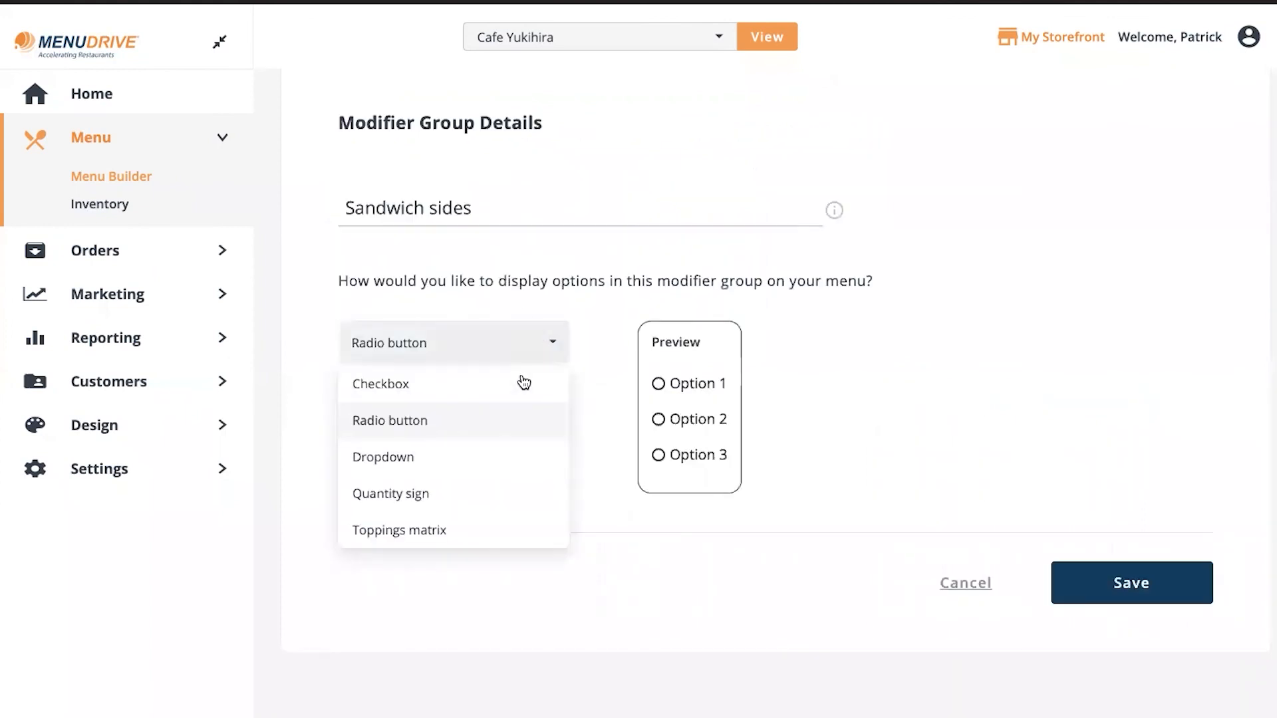
{"action": "left_click", "coordinate": [496, 453]}
{"action": "left_click", "coordinate": [542, 407]}
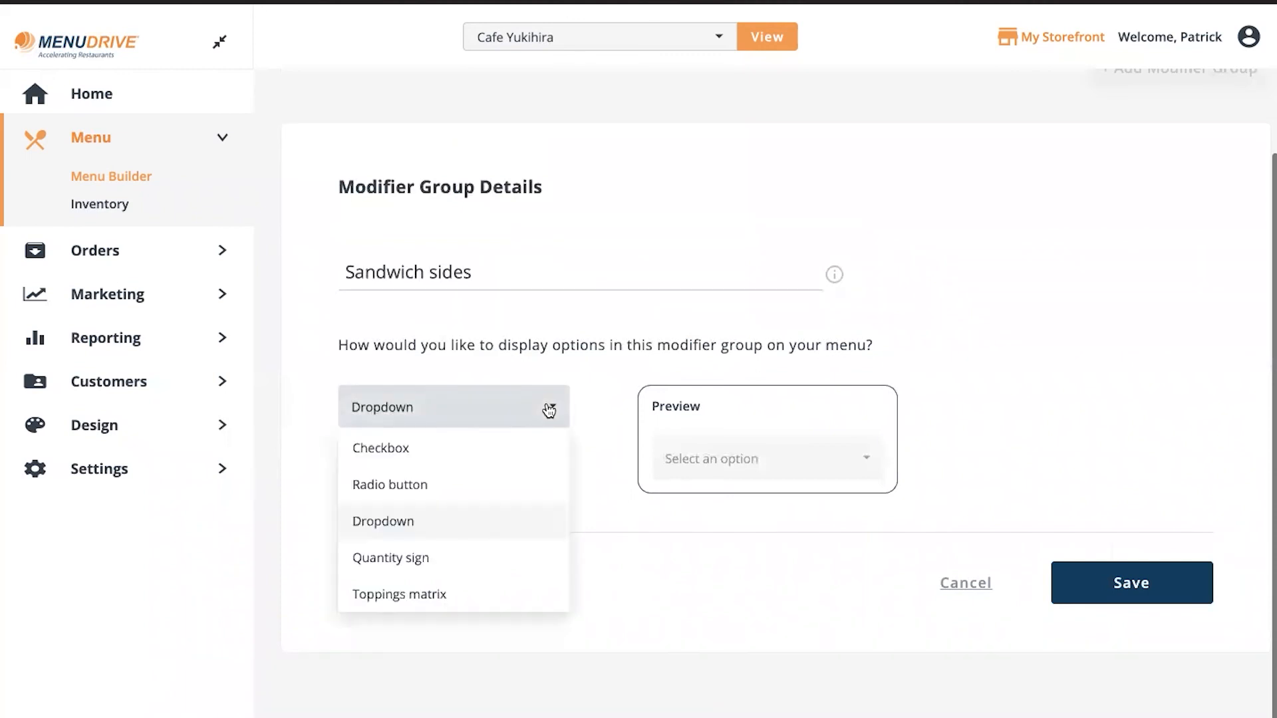
{"action": "left_click", "coordinate": [497, 559]}
{"action": "scroll", "coordinate": [545, 348], "scroll_direction": "down", "scroll_amount": 3}
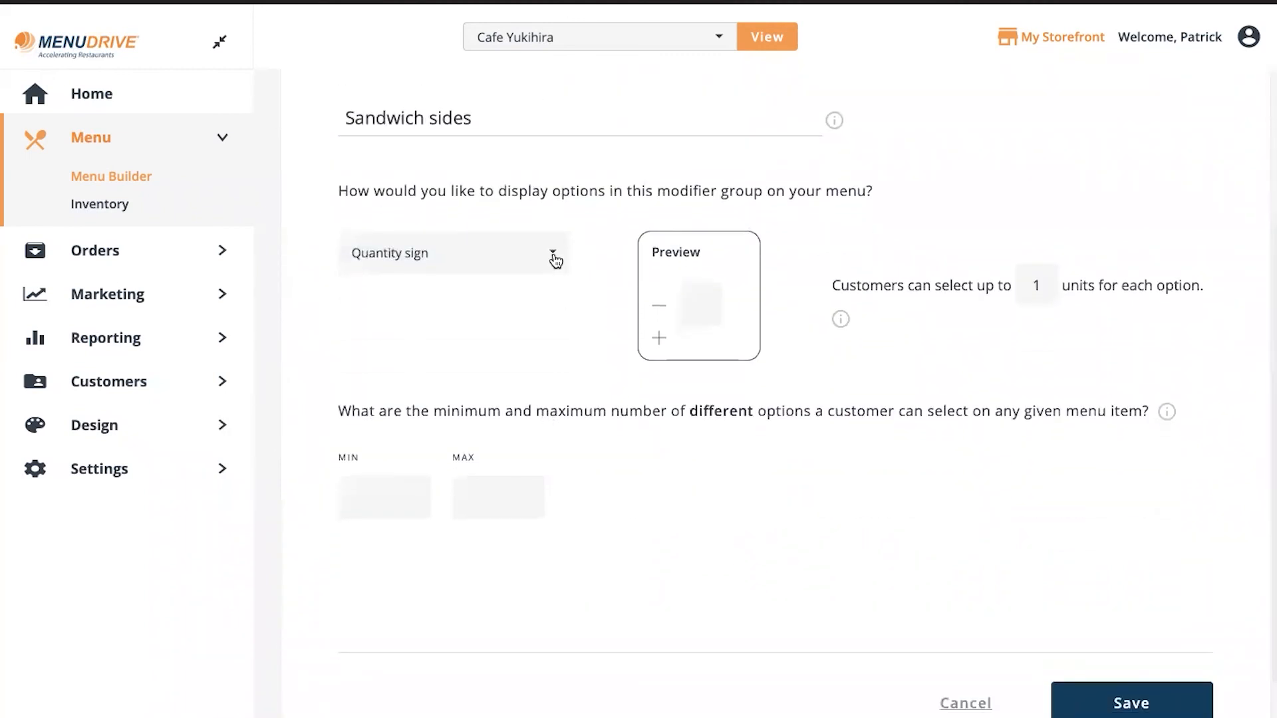
Display the group's options as a Toppings matrix, allow a minimum of 1 and maximum of 3 different options, and save the group
{"action": "left_click", "coordinate": [556, 256]}
{"action": "left_click", "coordinate": [467, 442]}
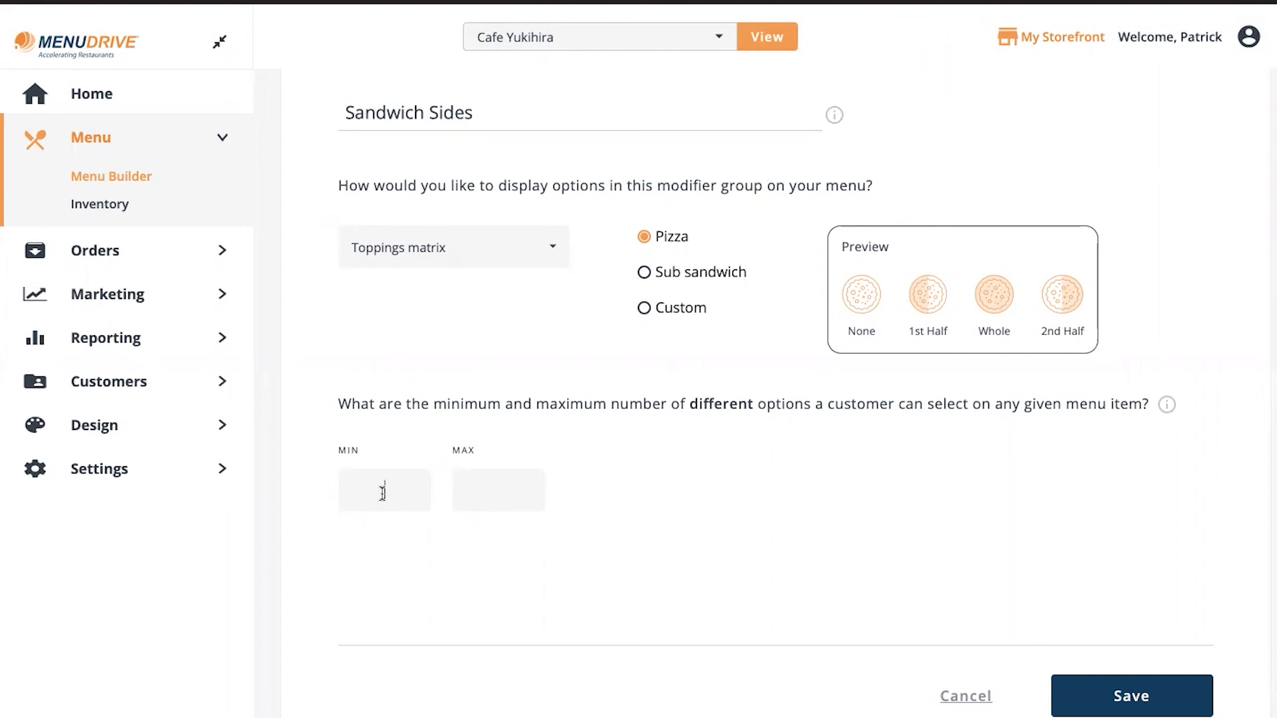
{"action": "type", "text": "1"}
{"action": "left_click", "coordinate": [468, 490]}
{"action": "type", "text": "3"}
{"action": "left_click", "coordinate": [1121, 695]}
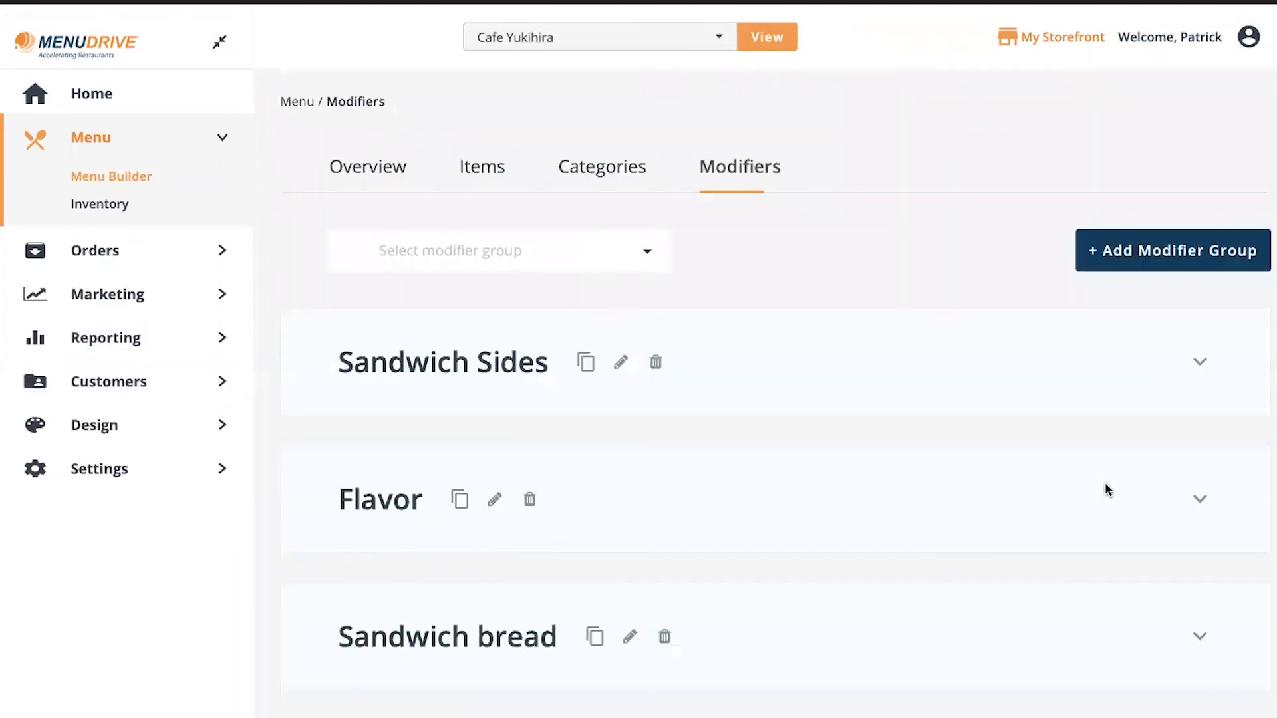
Add an option named "Fries" to the Sandwich Sides group with the description "Waffle fries, homemade"
{"action": "left_click", "coordinate": [1196, 366]}
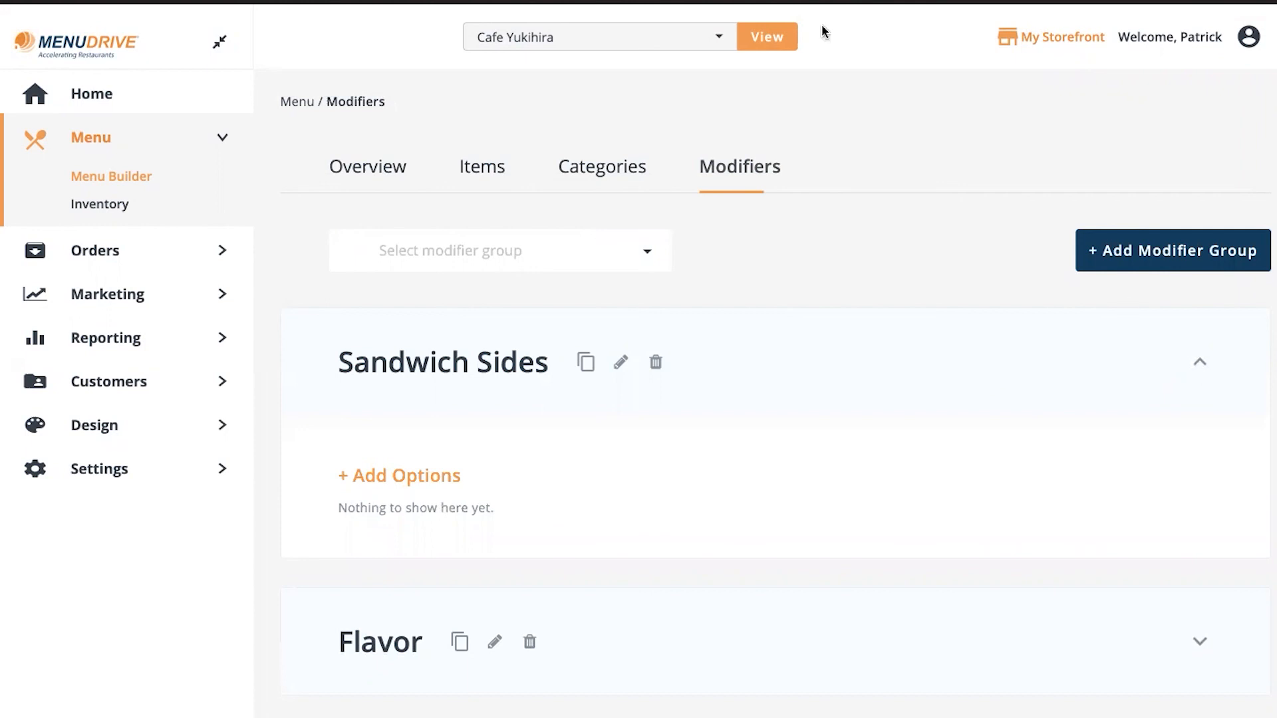
{"action": "left_click", "coordinate": [374, 476]}
{"action": "left_click", "coordinate": [393, 449]}
{"action": "type", "text": "Fries"}
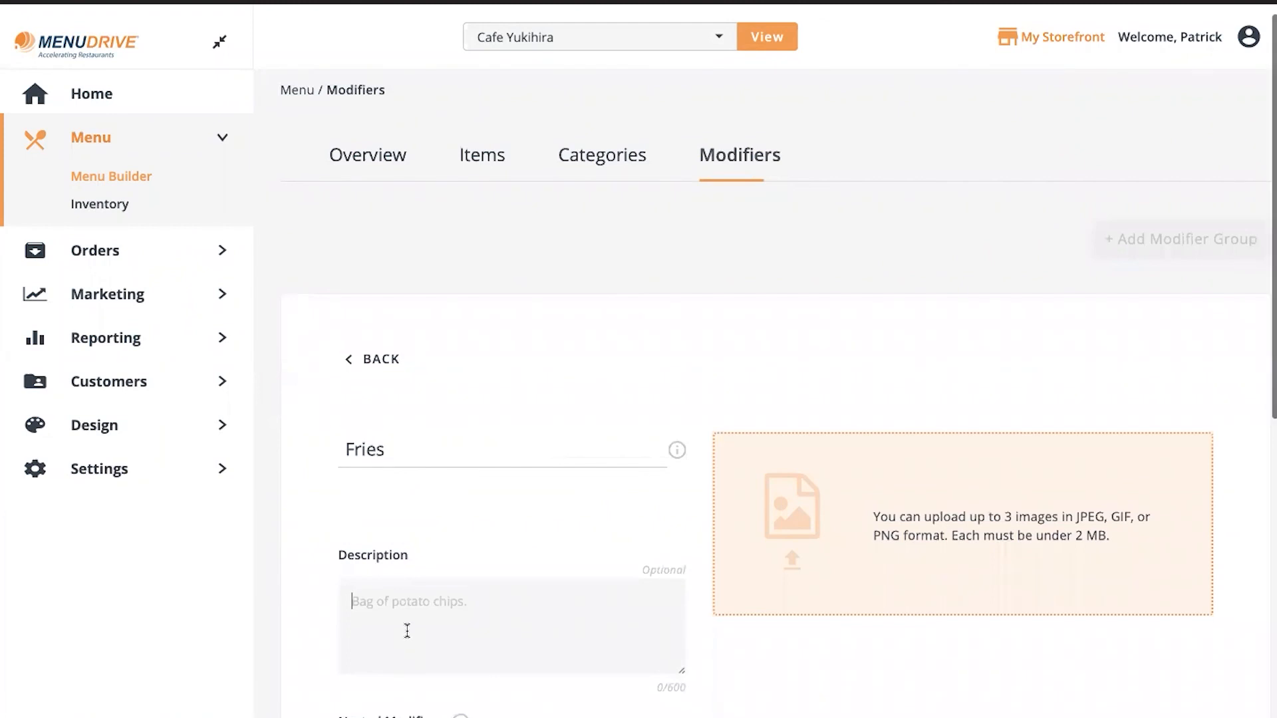
{"action": "left_click", "coordinate": [410, 636]}
{"action": "scroll", "coordinate": [411, 636], "scroll_direction": "down", "scroll_amount": 2}
{"action": "type", "text": "Waffle fries, home made"}
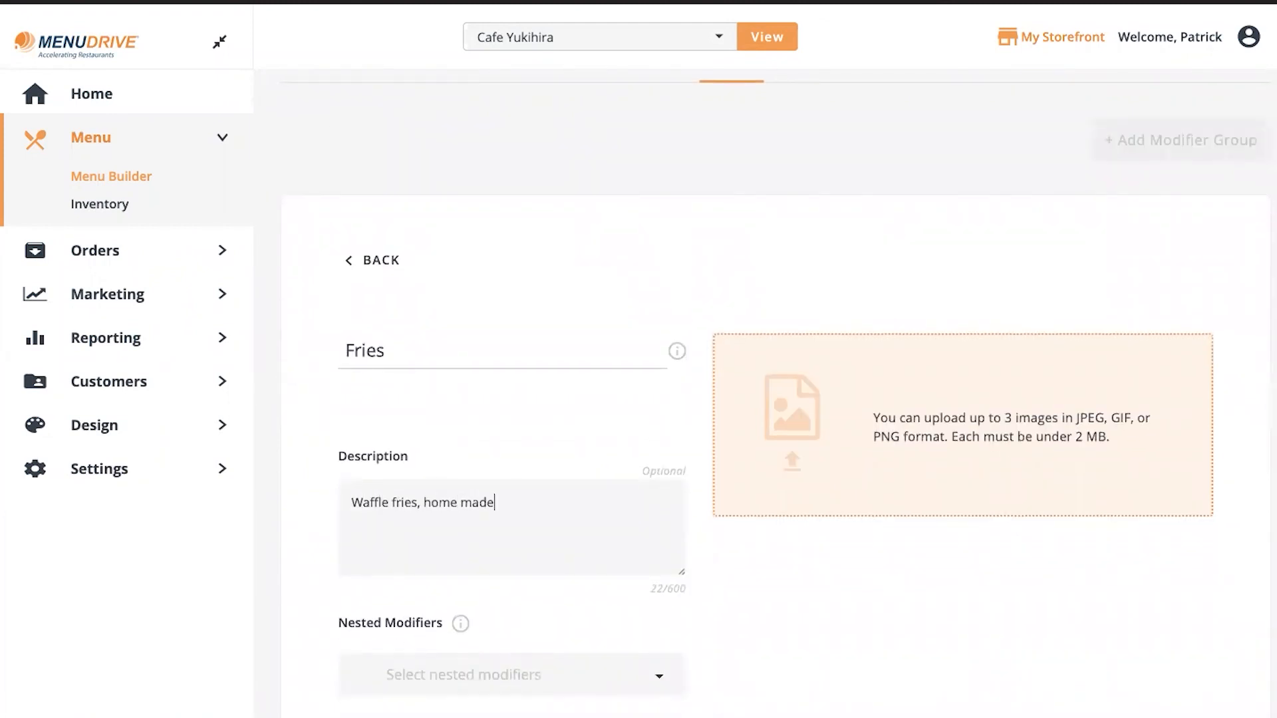
{"action": "scroll", "coordinate": [425, 593], "scroll_direction": "down", "scroll_amount": 2}
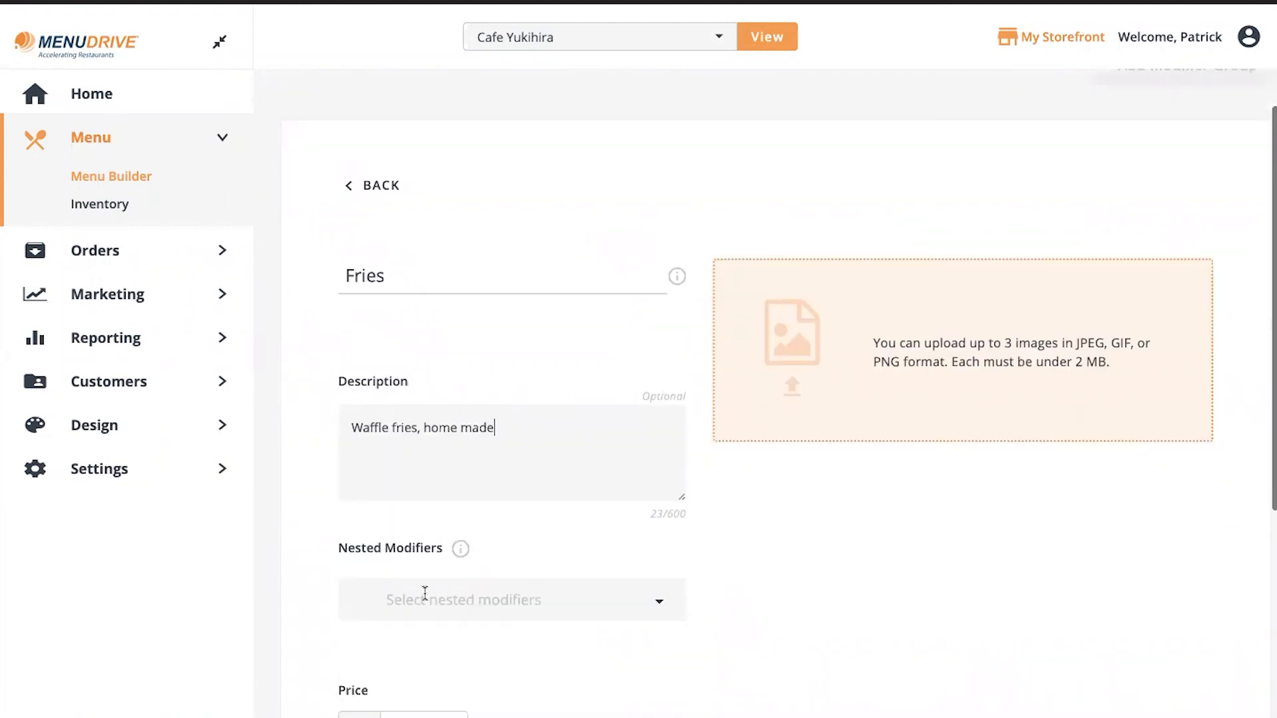
{"action": "left_click", "coordinate": [461, 401]}
{"action": "key", "text": "BackSpace"}
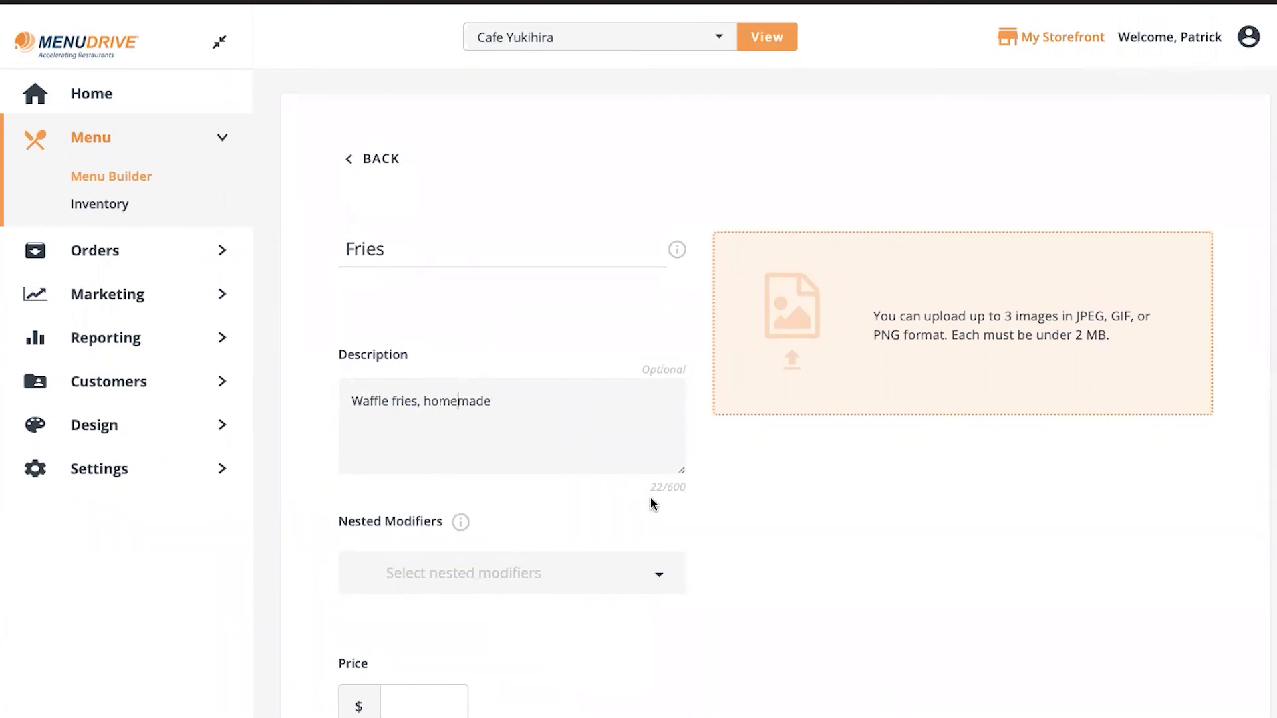
Review the modifier groups available as nested modifiers for the Fries option
{"action": "scroll", "coordinate": [652, 504], "scroll_direction": "down", "scroll_amount": 6}
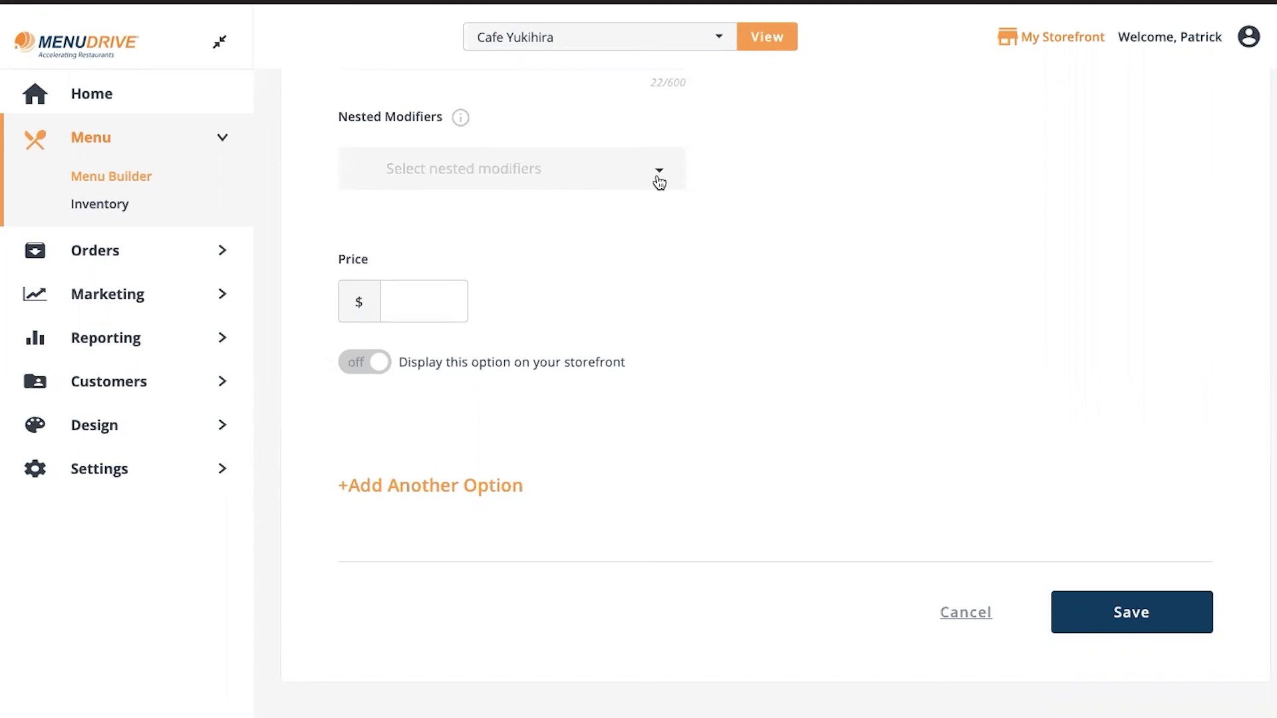
{"action": "left_click", "coordinate": [659, 183]}
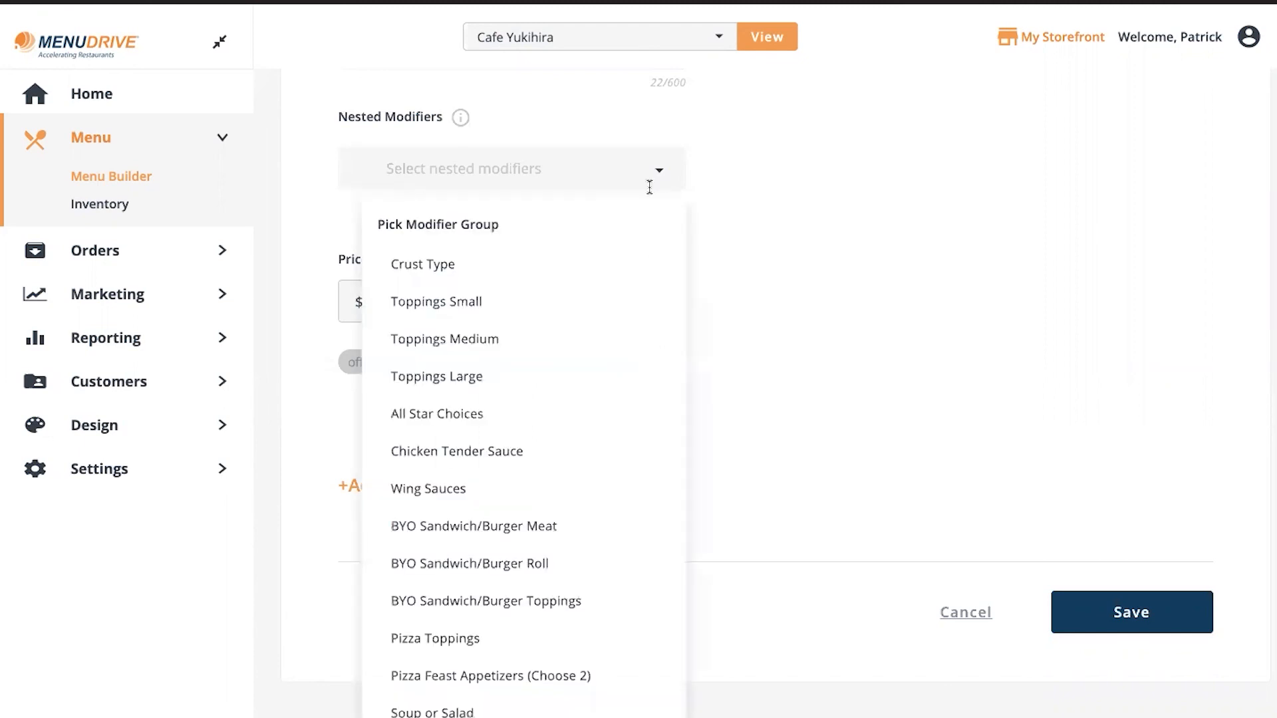
{"action": "scroll", "coordinate": [588, 317], "scroll_direction": "down", "scroll_amount": 10}
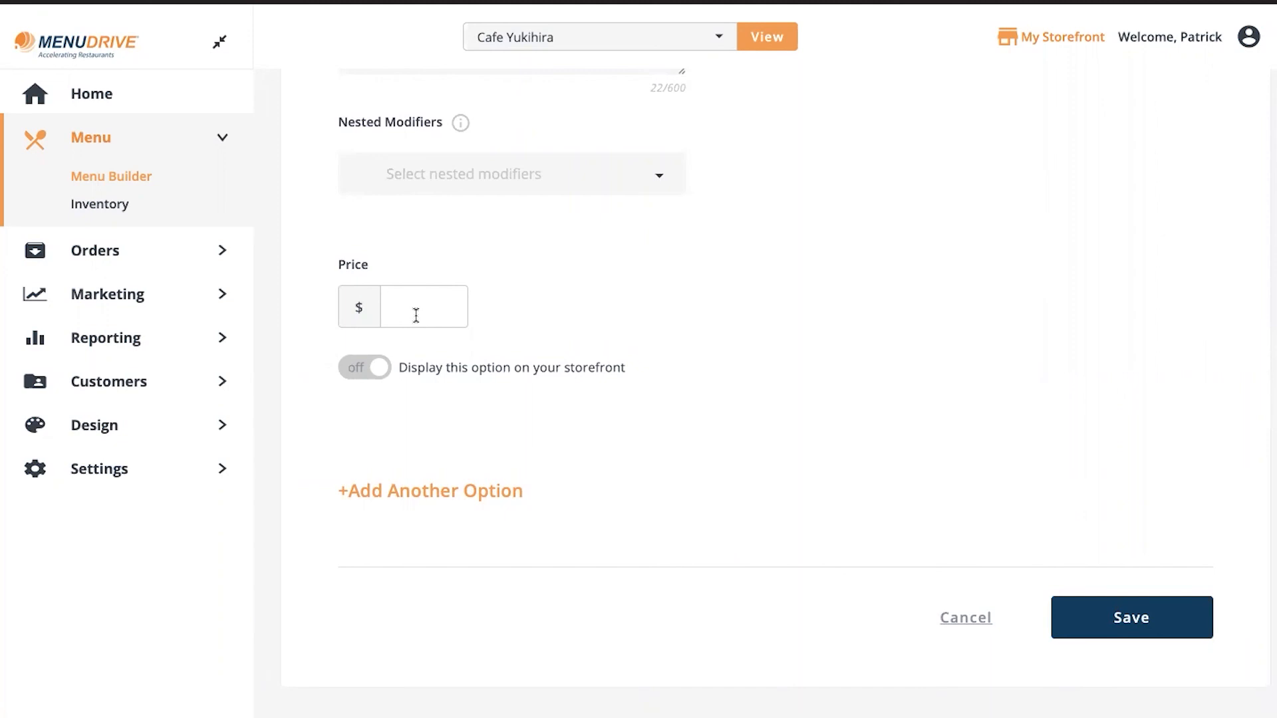
Set the Fries option's price to $0.00, enable displaying it on the storefront, and save it
{"action": "left_click", "coordinate": [416, 315]}
{"action": "type", "text": "0.00"}
{"action": "left_click", "coordinate": [365, 422]}
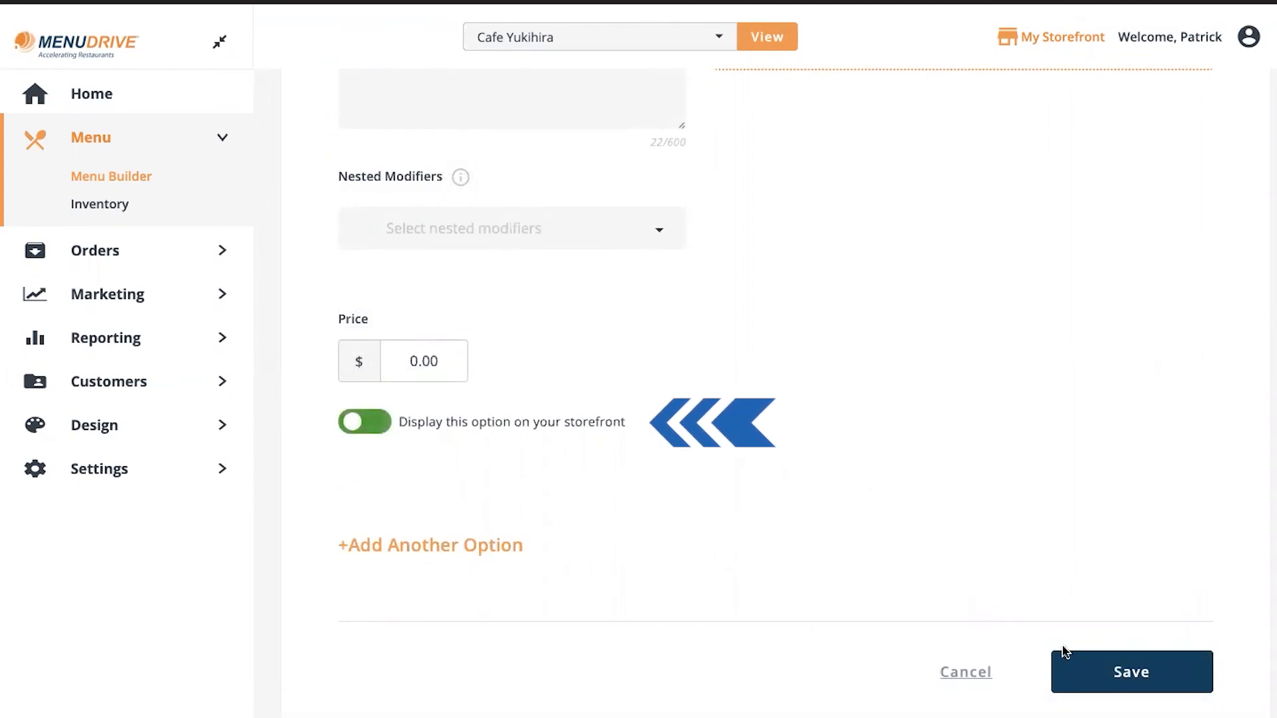
{"action": "left_click", "coordinate": [1077, 673]}
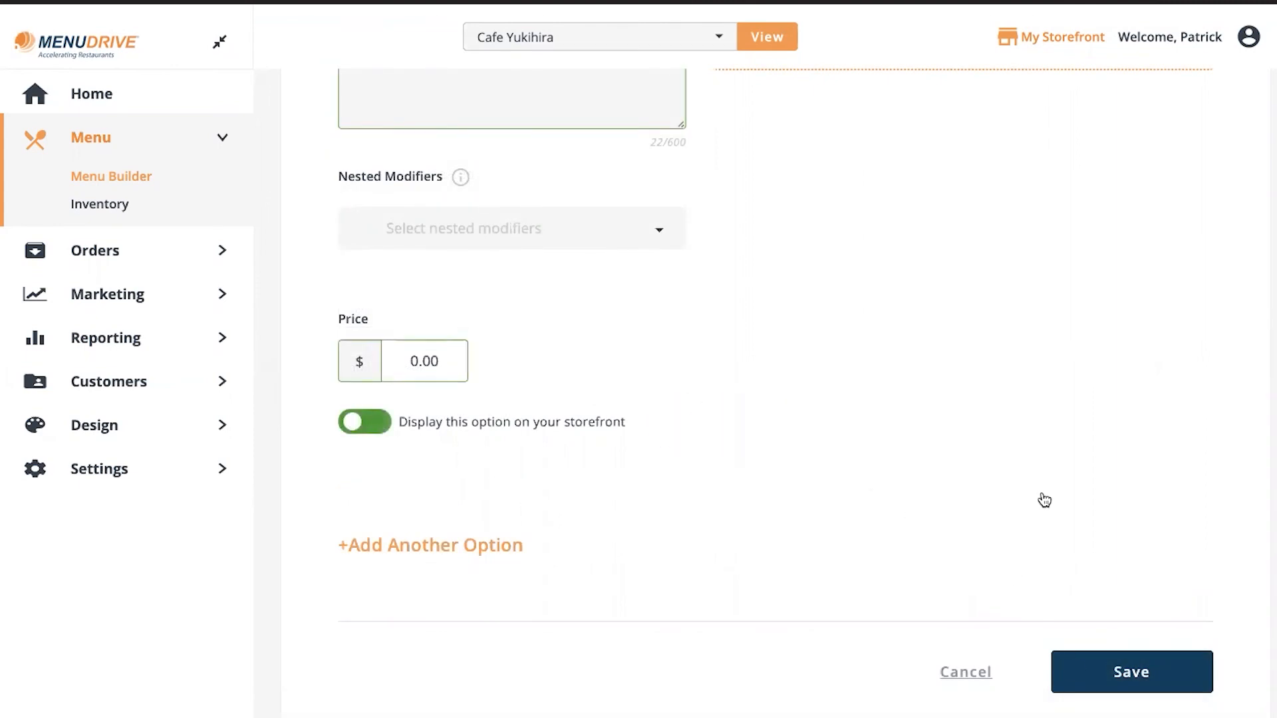
Start a new option in the Sandwich toppings group and review its None, 1st Half, Whole and 2nd Half price fields
{"action": "scroll", "coordinate": [1075, 271], "scroll_direction": "up", "scroll_amount": 3}
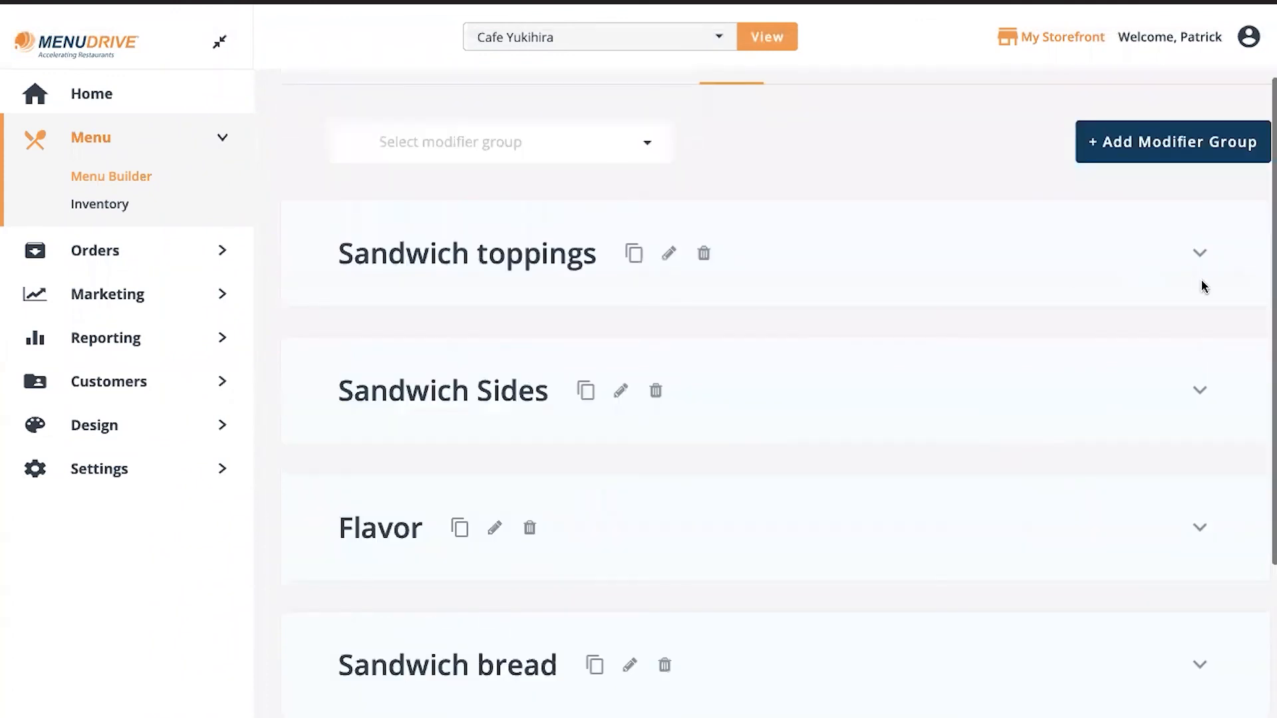
{"action": "left_click", "coordinate": [1203, 258]}
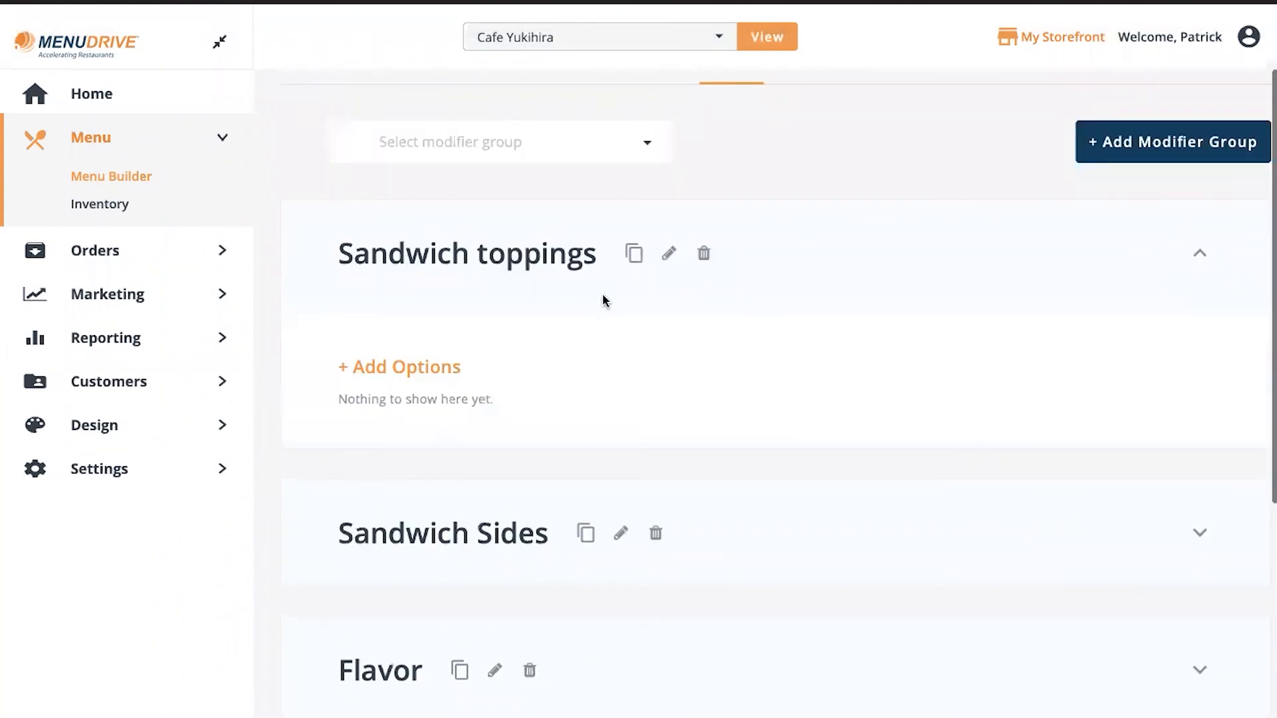
{"action": "left_click", "coordinate": [373, 370]}
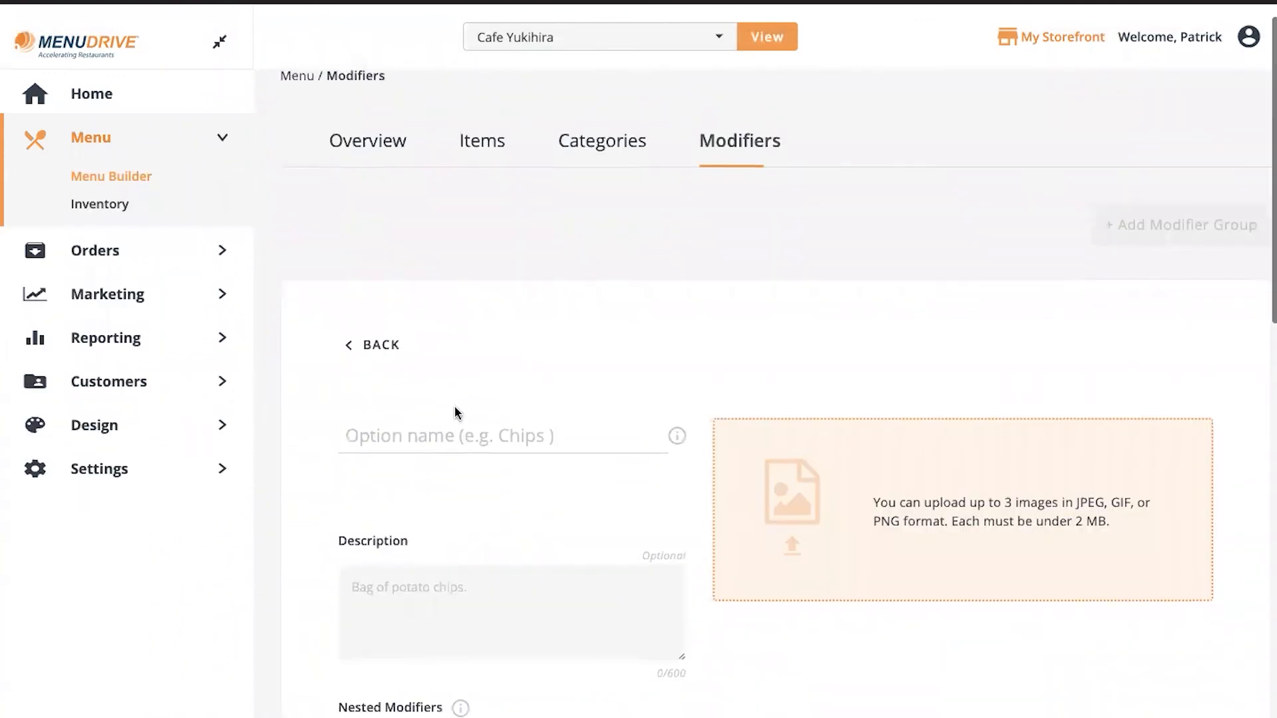
{"action": "scroll", "coordinate": [452, 408], "scroll_direction": "down", "scroll_amount": 5}
{"action": "scroll", "coordinate": [594, 412], "scroll_direction": "down", "scroll_amount": 5}
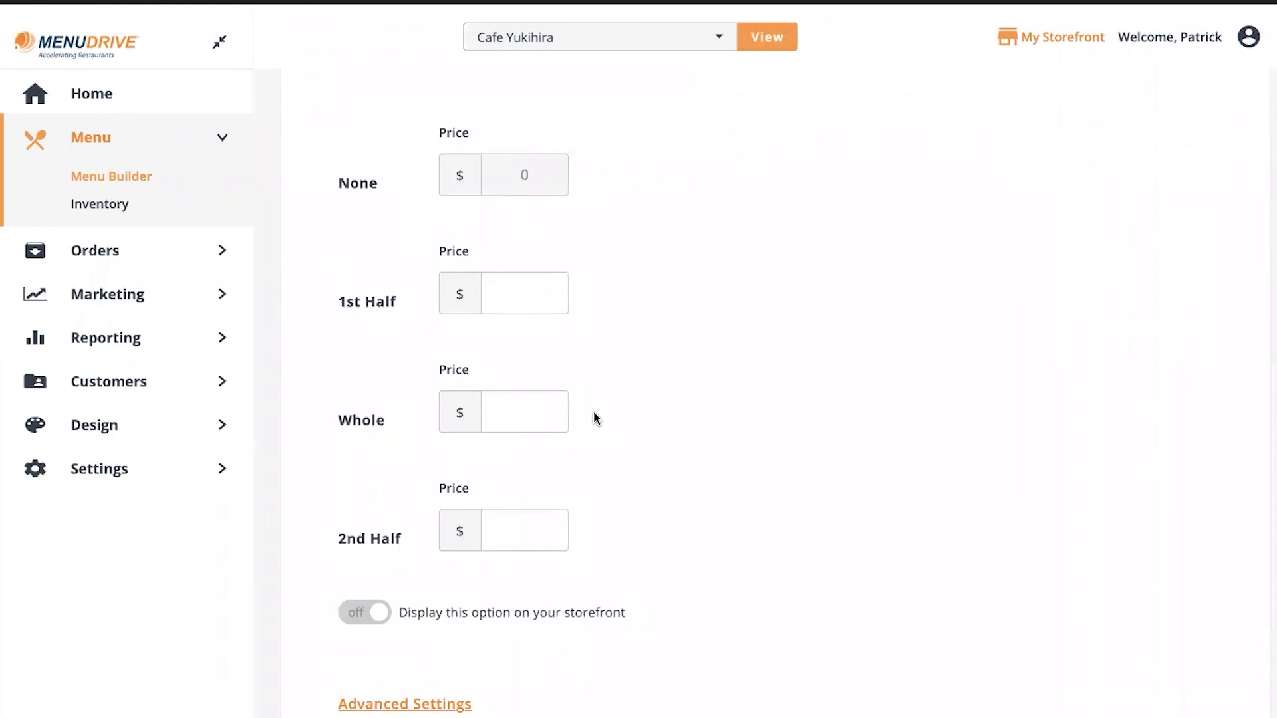
{"action": "scroll", "coordinate": [594, 413], "scroll_direction": "down", "scroll_amount": 5}
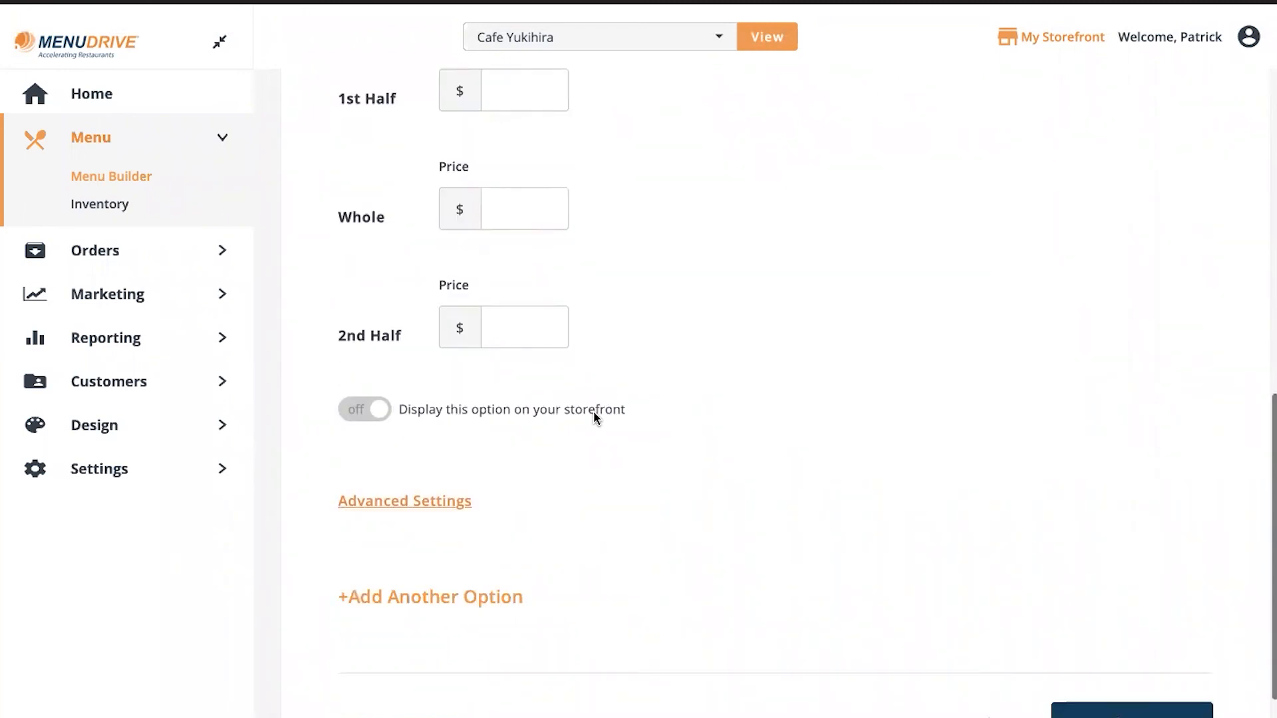
Expand the option's advanced settings and examine the choices for extras, inclusion in the item price, and showing prices
{"action": "left_click", "coordinate": [447, 378]}
{"action": "scroll", "coordinate": [493, 402], "scroll_direction": "down", "scroll_amount": 3}
{"action": "scroll", "coordinate": [493, 407], "scroll_direction": "down", "scroll_amount": 1}
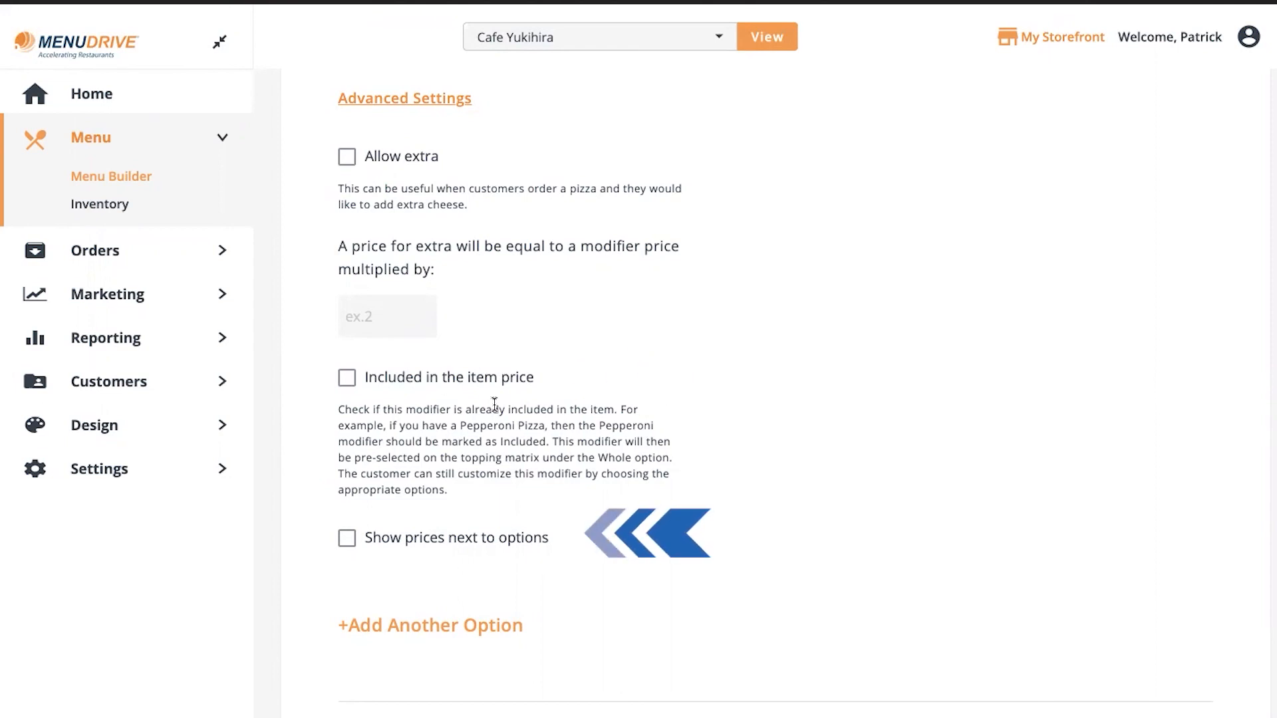
{"action": "scroll", "coordinate": [495, 407], "scroll_direction": "down", "scroll_amount": 3}
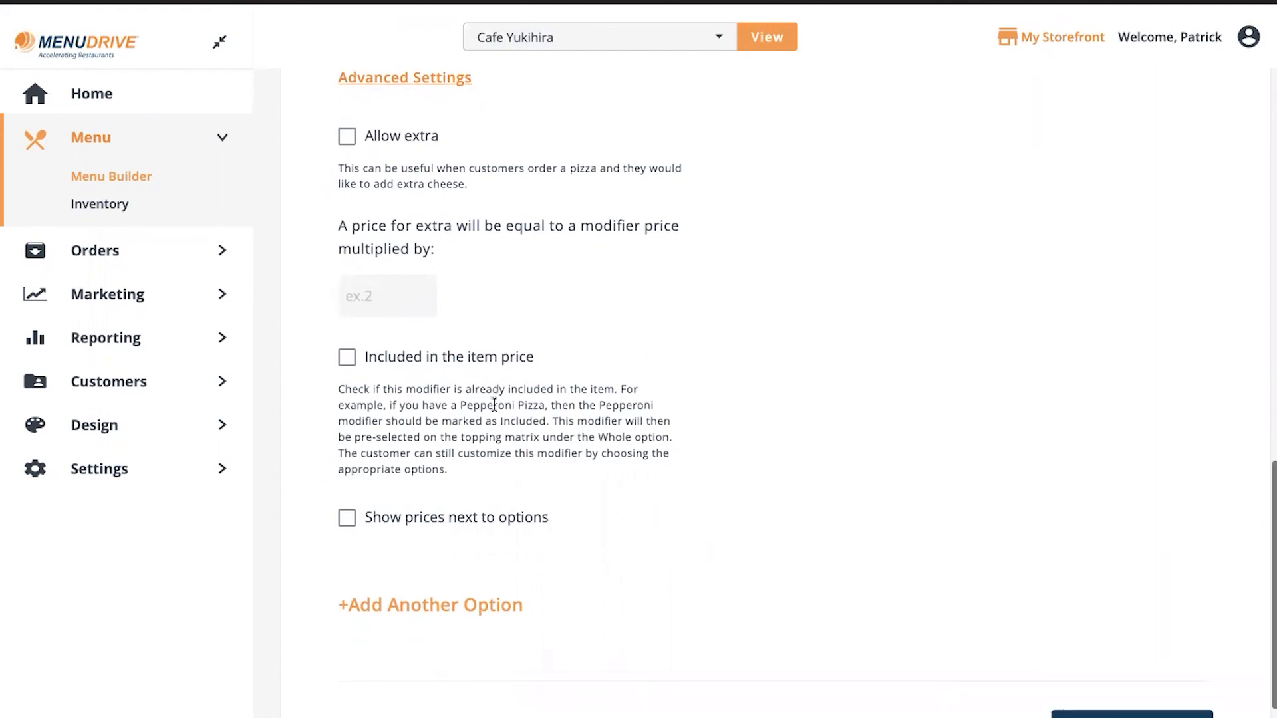
Add another blank option form to the Sandwich toppings group and look through its fields
{"action": "left_click", "coordinate": [454, 521]}
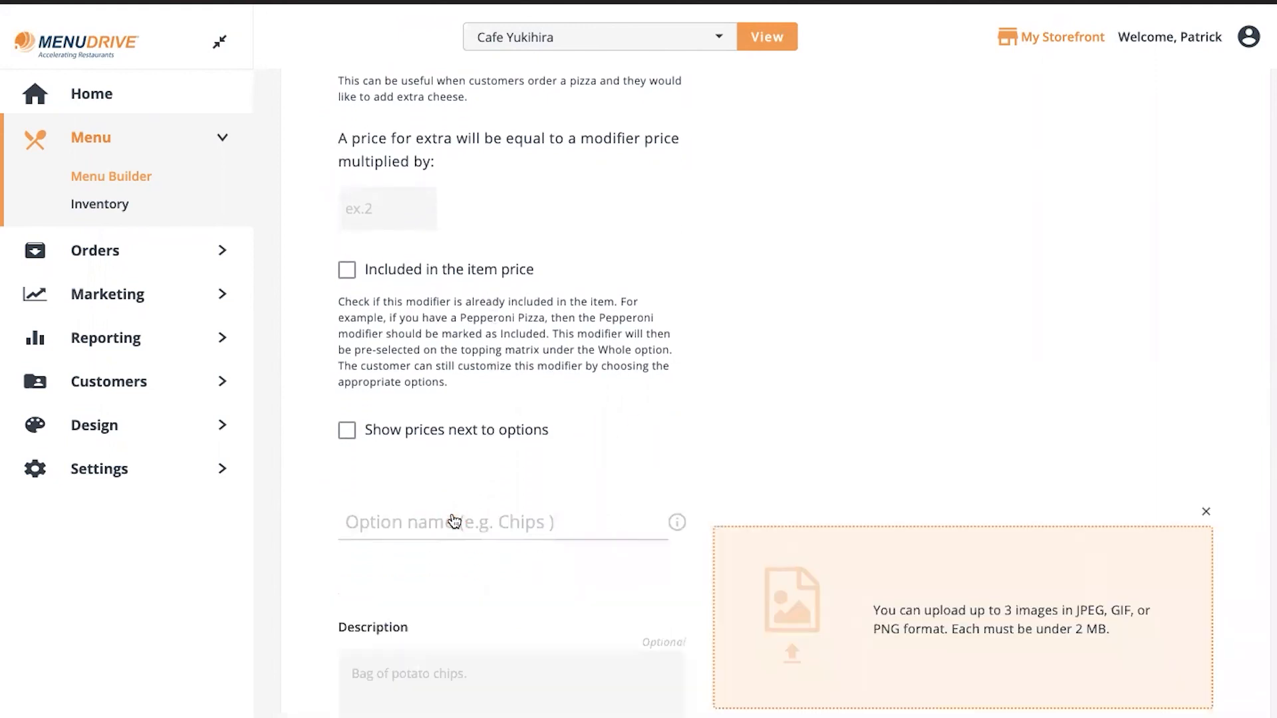
{"action": "scroll", "coordinate": [454, 521], "scroll_direction": "down", "scroll_amount": 3}
{"action": "scroll", "coordinate": [457, 519], "scroll_direction": "down", "scroll_amount": 5}
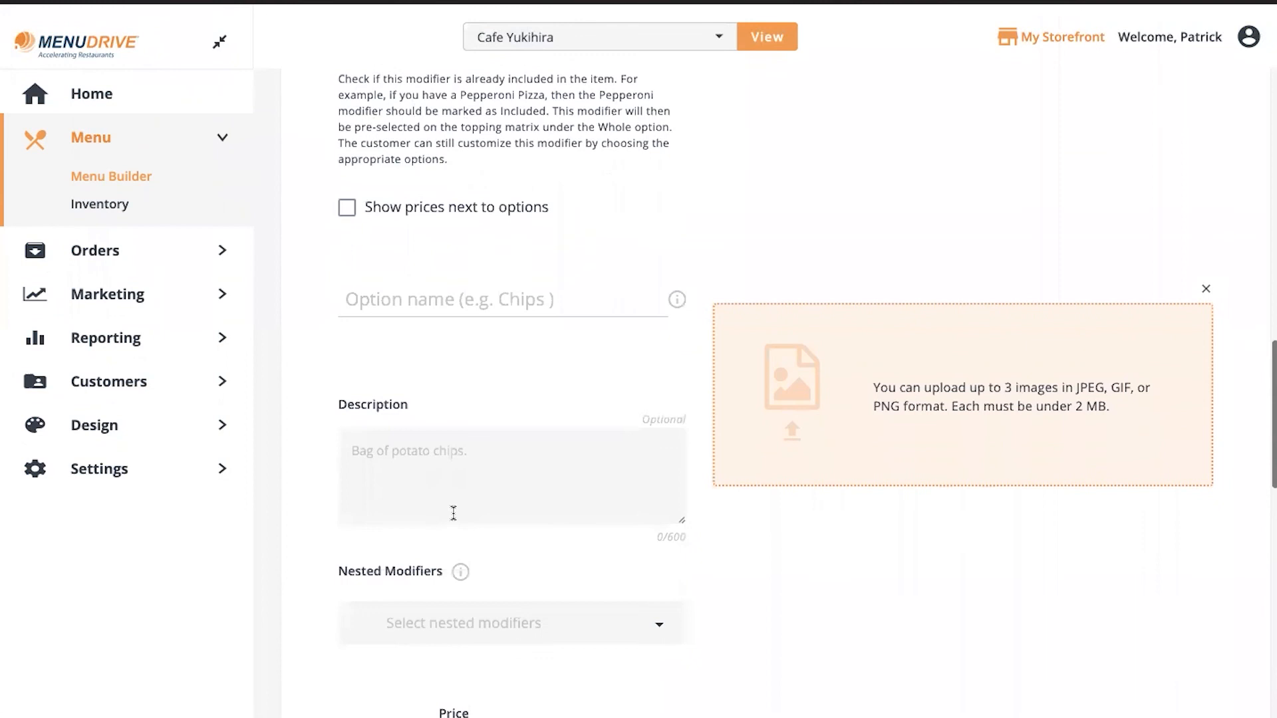
{"action": "scroll", "coordinate": [454, 515], "scroll_direction": "down", "scroll_amount": 2}
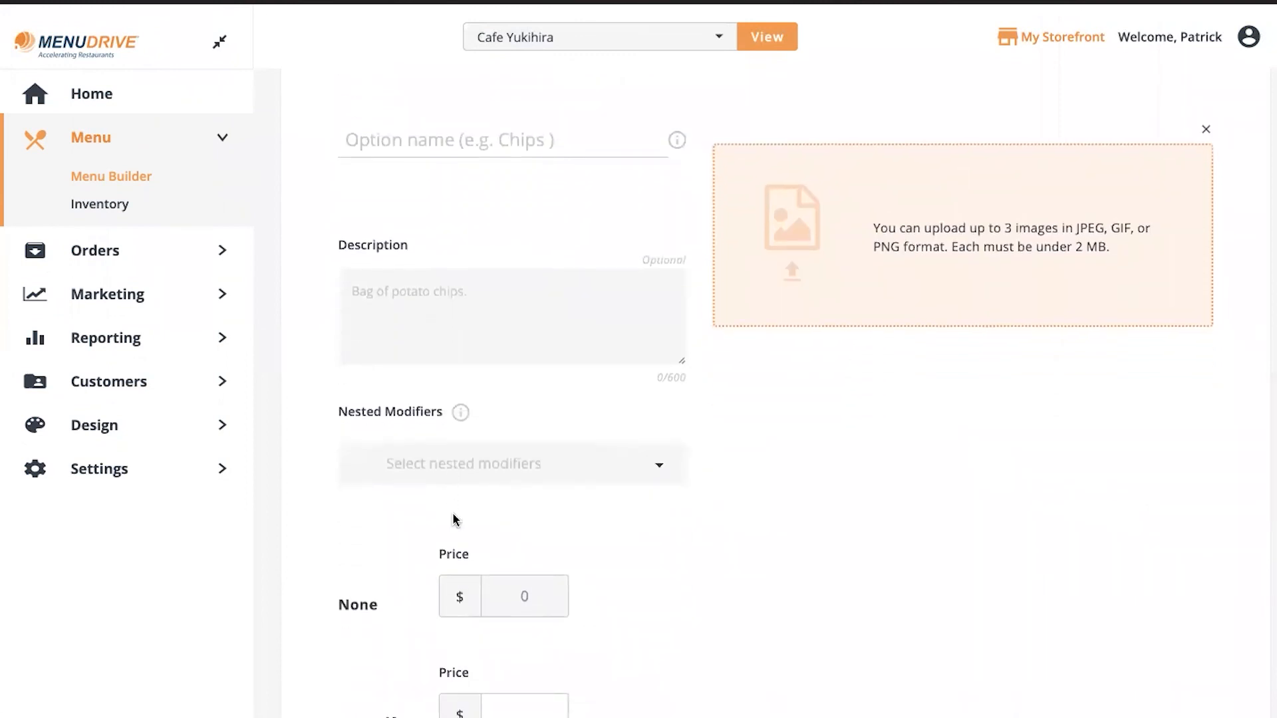
{"action": "scroll", "coordinate": [454, 520], "scroll_direction": "down", "scroll_amount": 14}
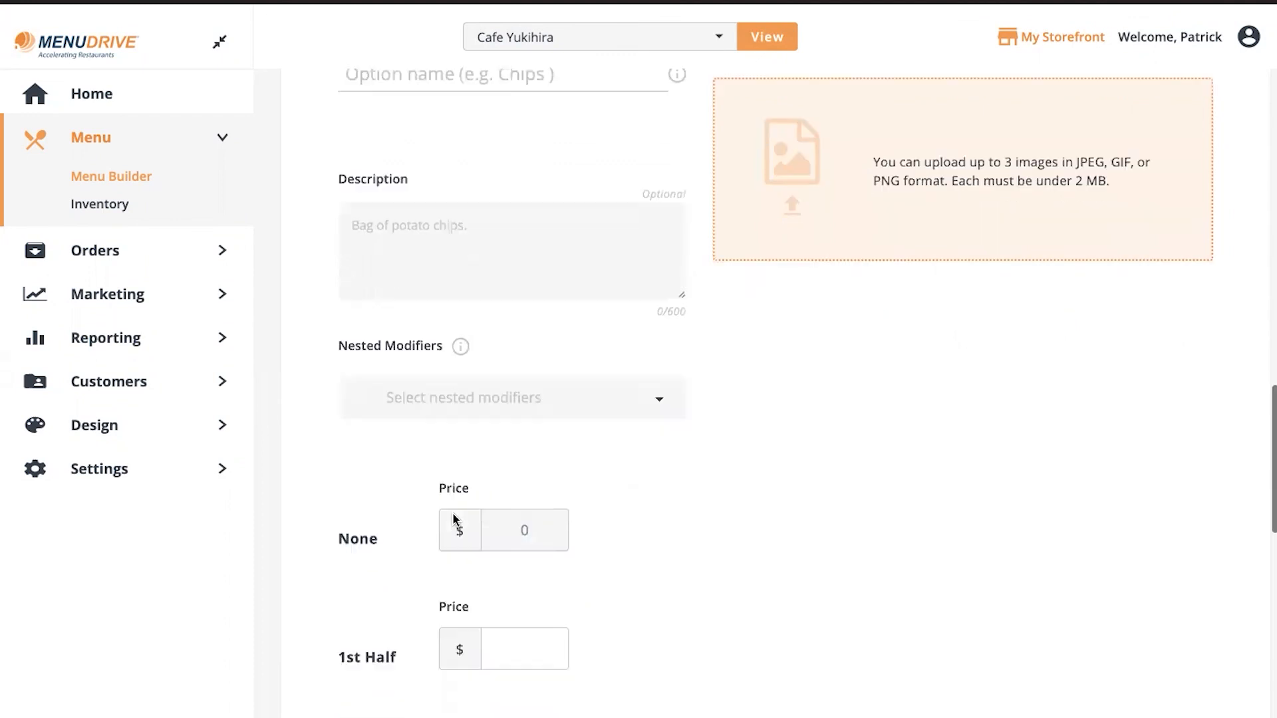
{"action": "scroll", "coordinate": [454, 520], "scroll_direction": "down", "scroll_amount": 18}
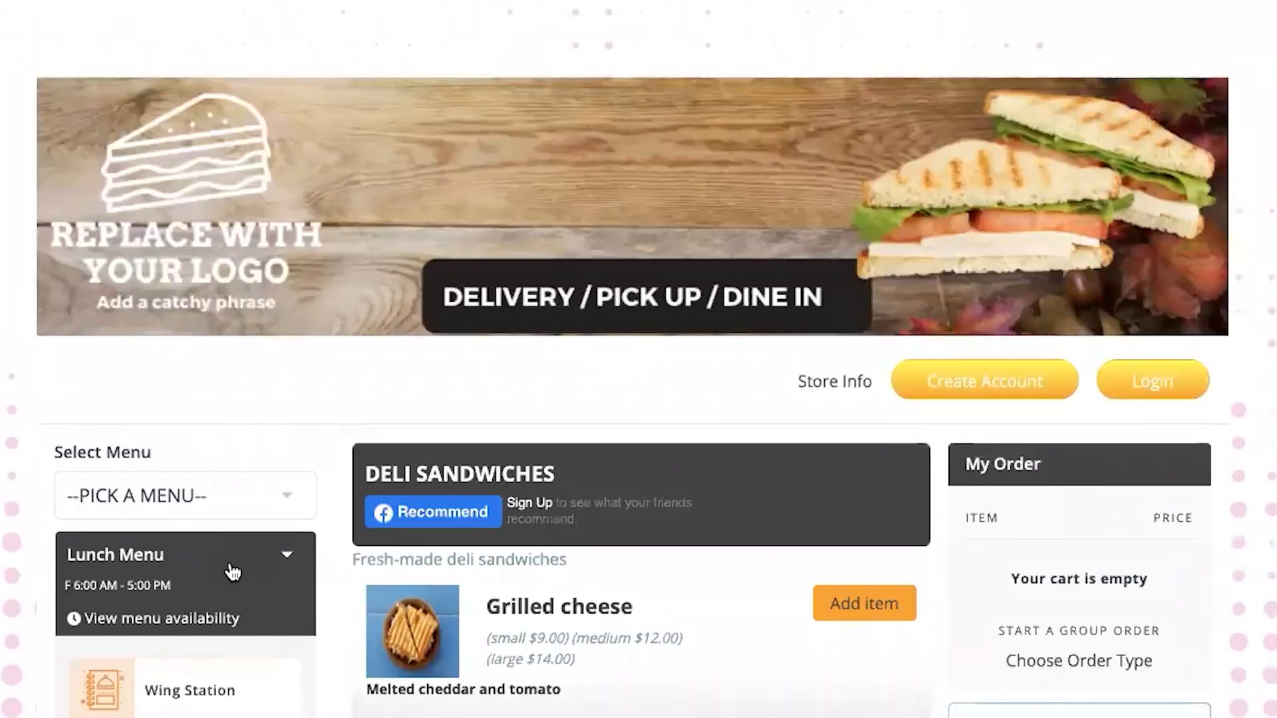
On the storefront, add a medium Grilled cheese from the Deli Sandwiches category to the cart
{"action": "scroll", "coordinate": [232, 572], "scroll_direction": "down", "scroll_amount": 4}
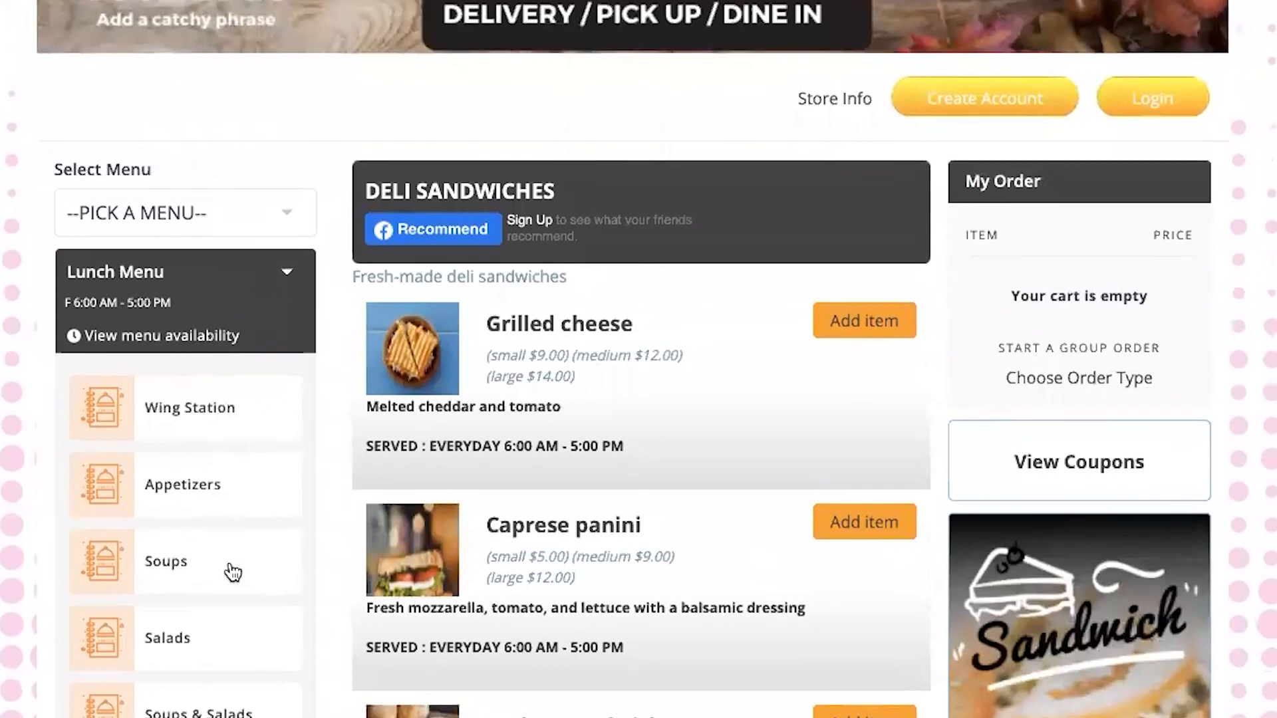
{"action": "left_click", "coordinate": [824, 335]}
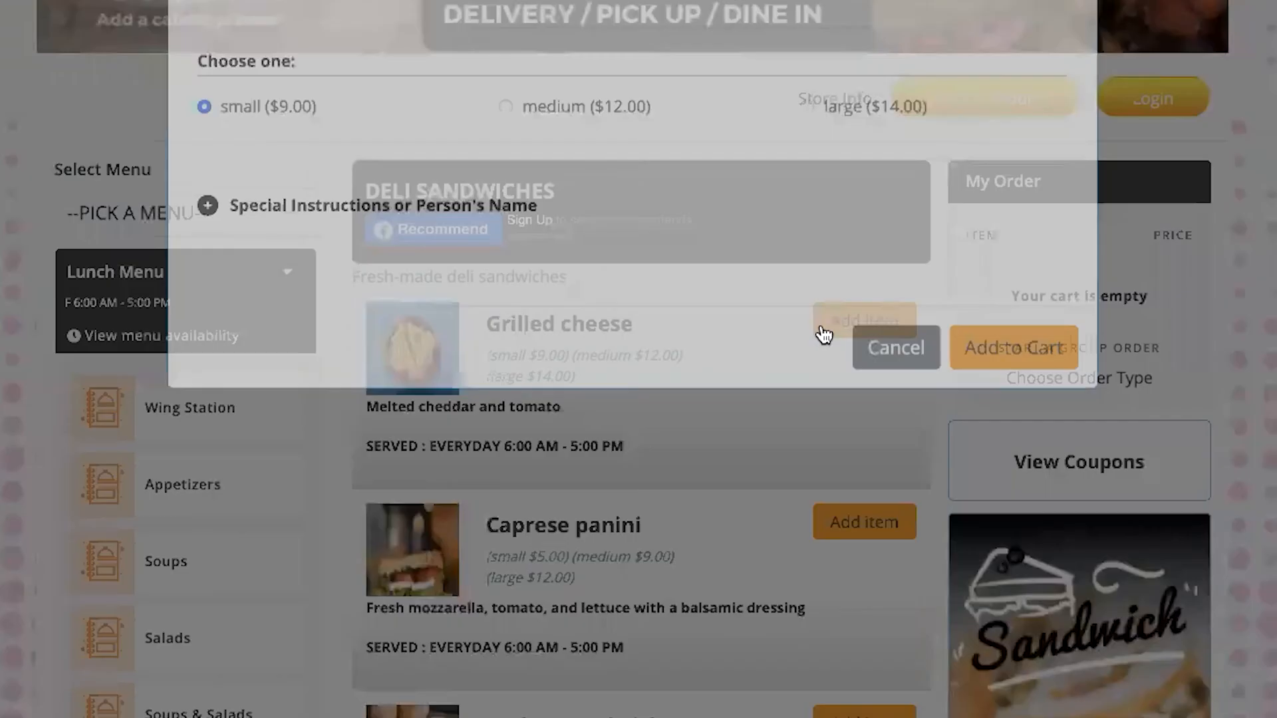
{"action": "left_click", "coordinate": [567, 193]}
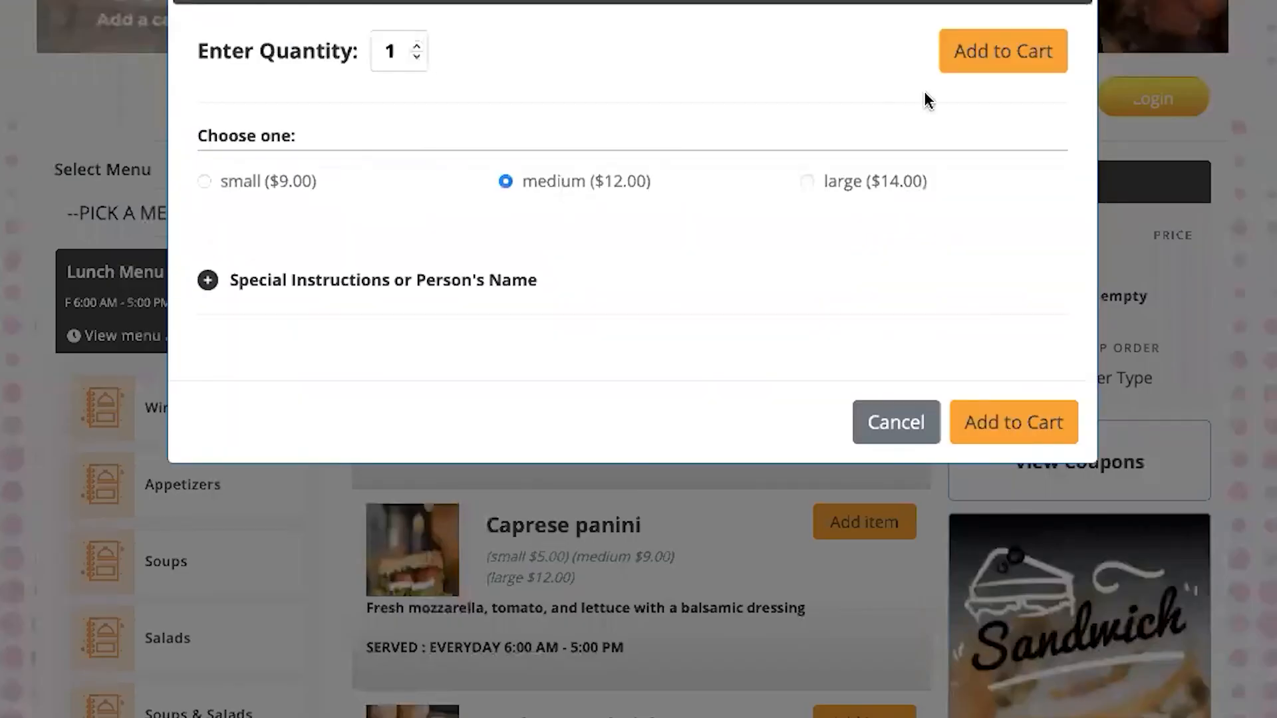
{"action": "left_click", "coordinate": [971, 60]}
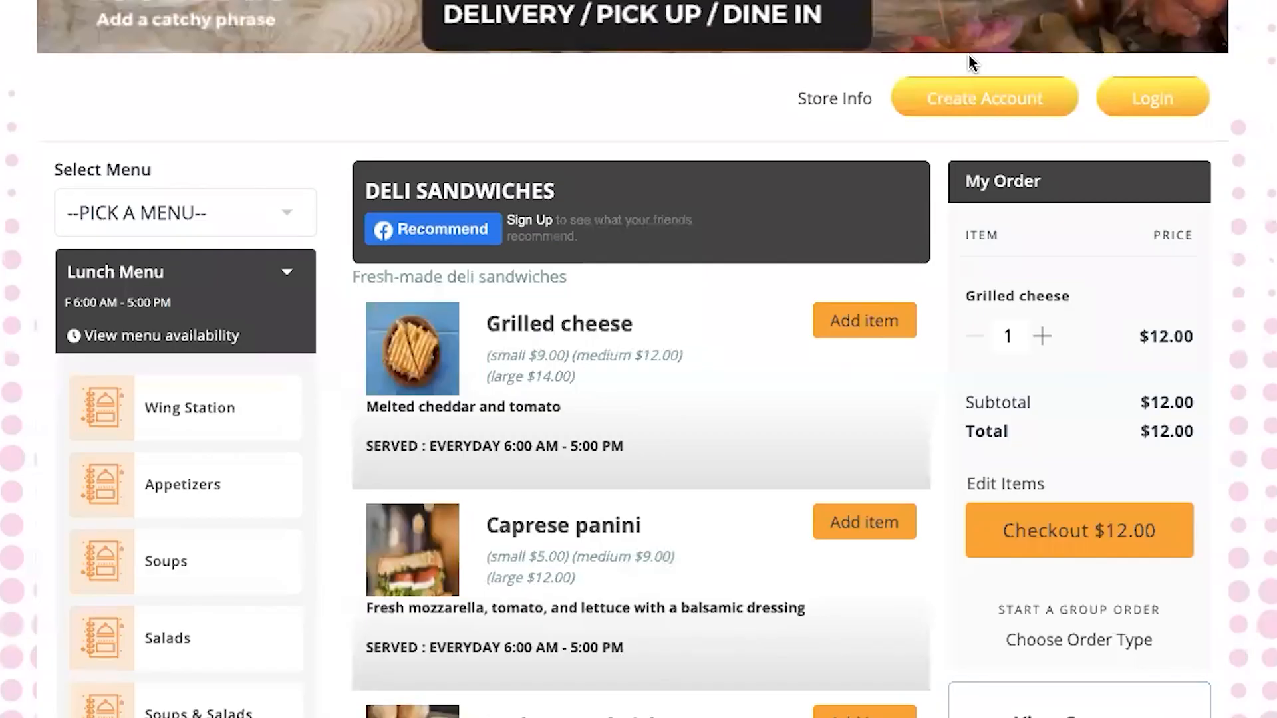